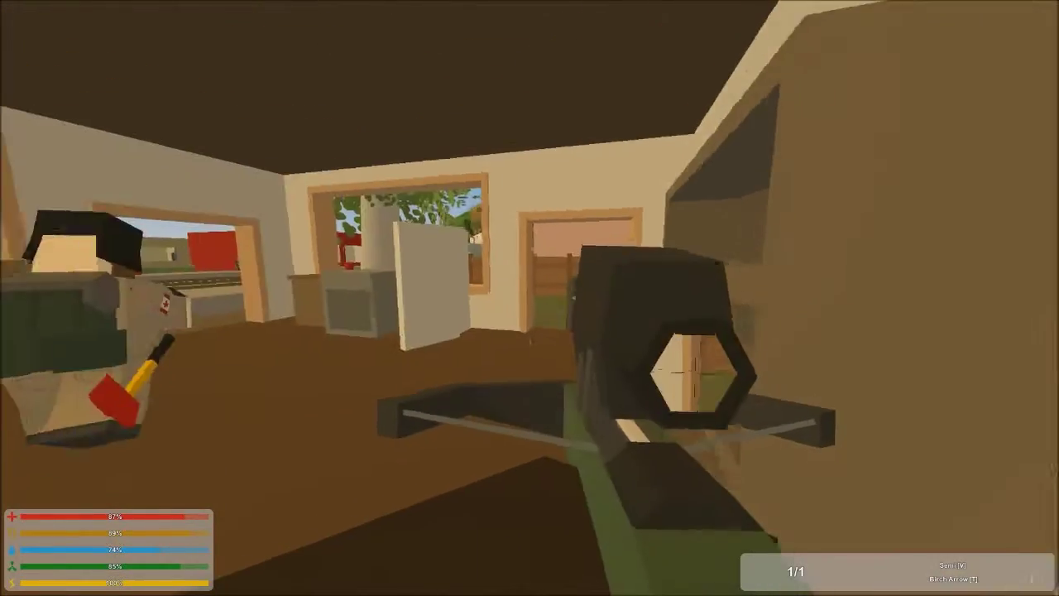
Check the carried gear in the inventory, view the skill levels, then return to the game
key("g")
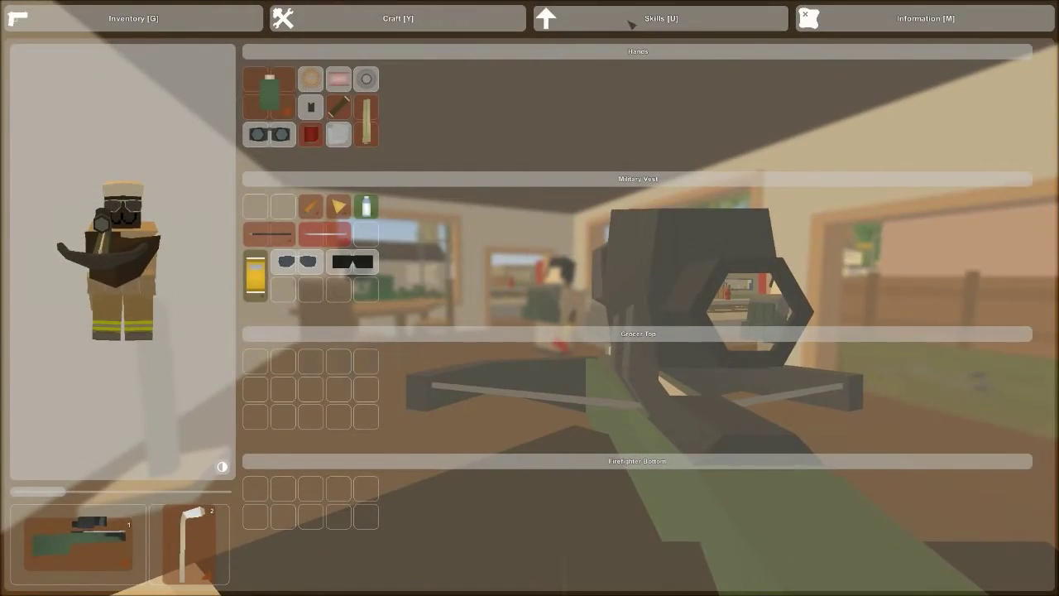
left_click(629, 22)
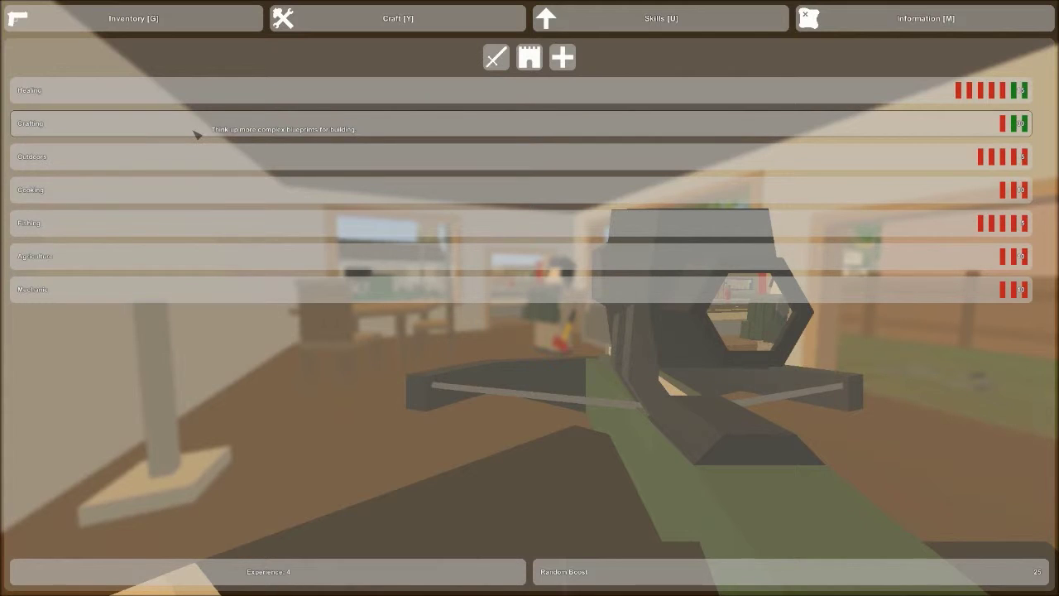
key("g")
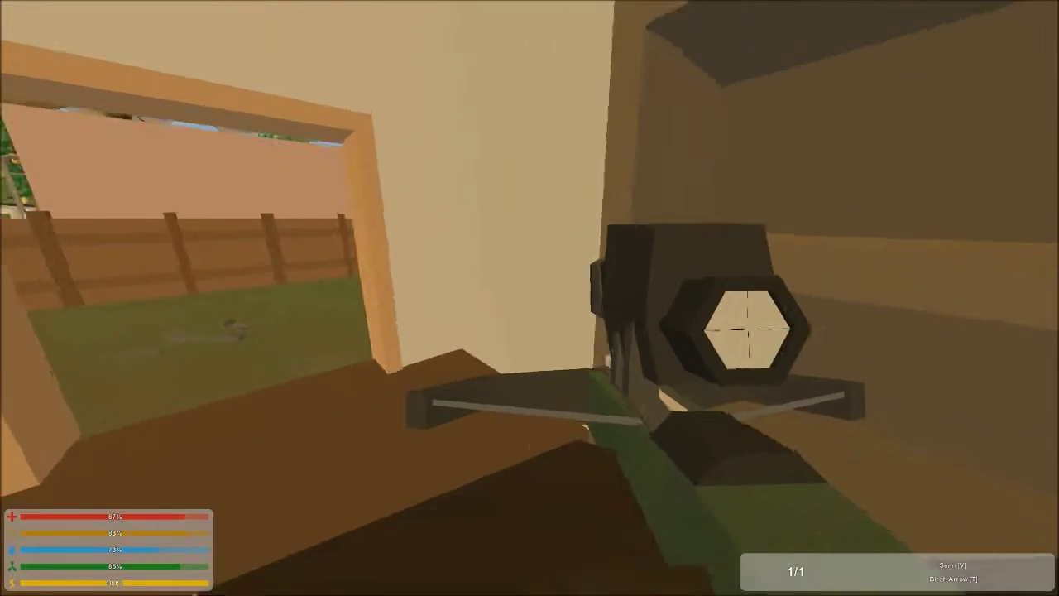
Walk out into the yard, shoot the first hillside zombie with the crossbow, and reload
key("w")
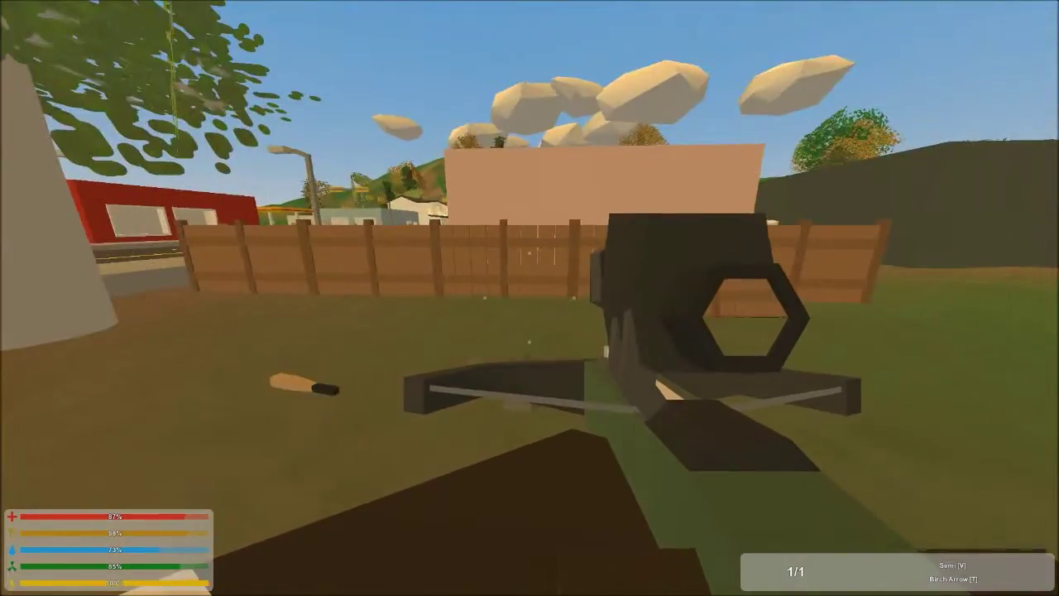
key("w")
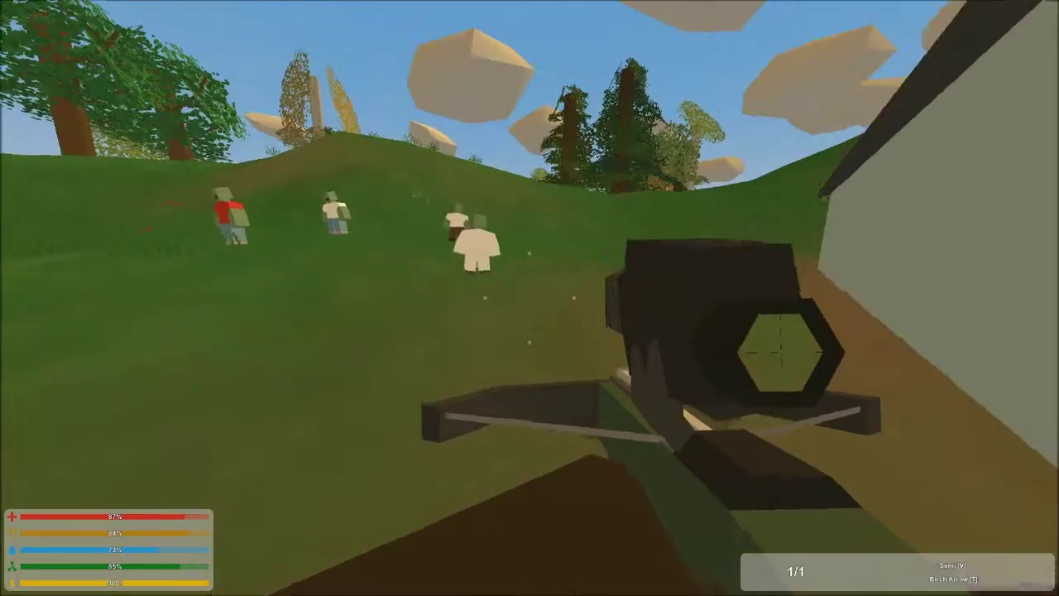
right_click(530, 298)
left_click(529, 298)
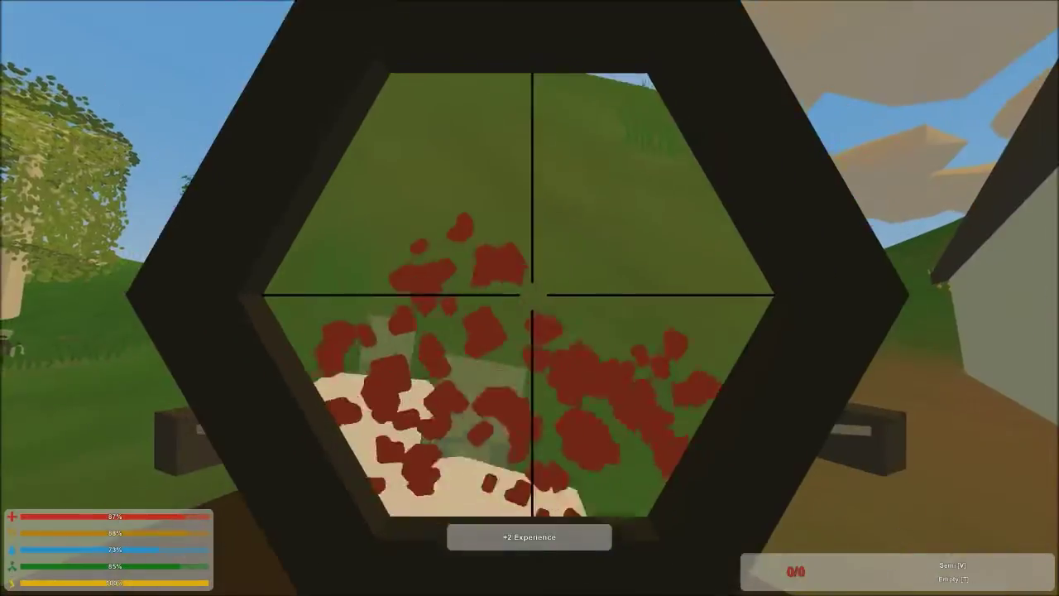
right_click(530, 298)
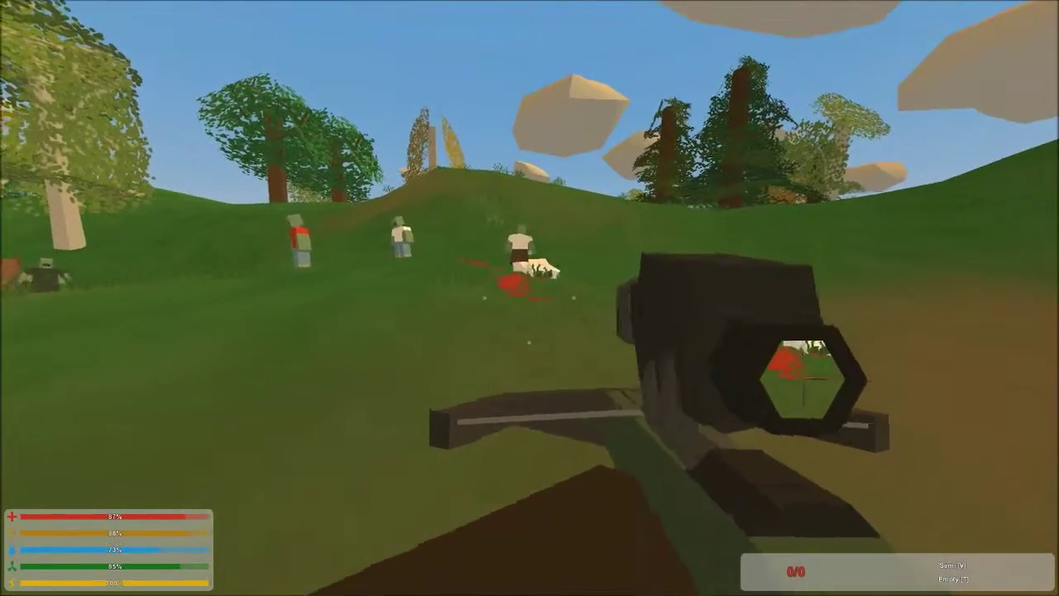
key("r")
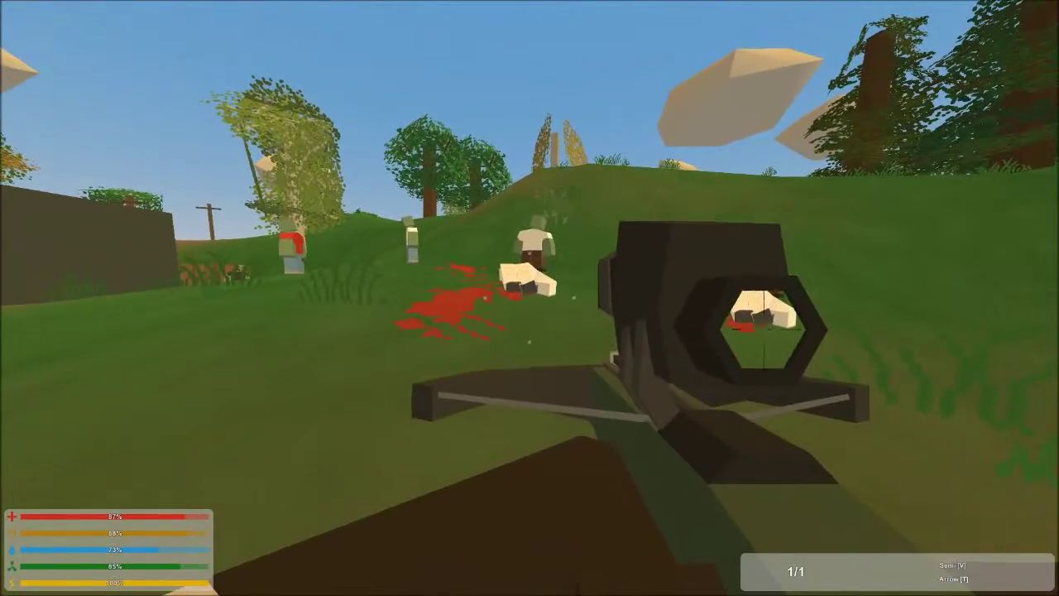
Fire at the approaching zombies and kill the one in the red shirt
key("w")
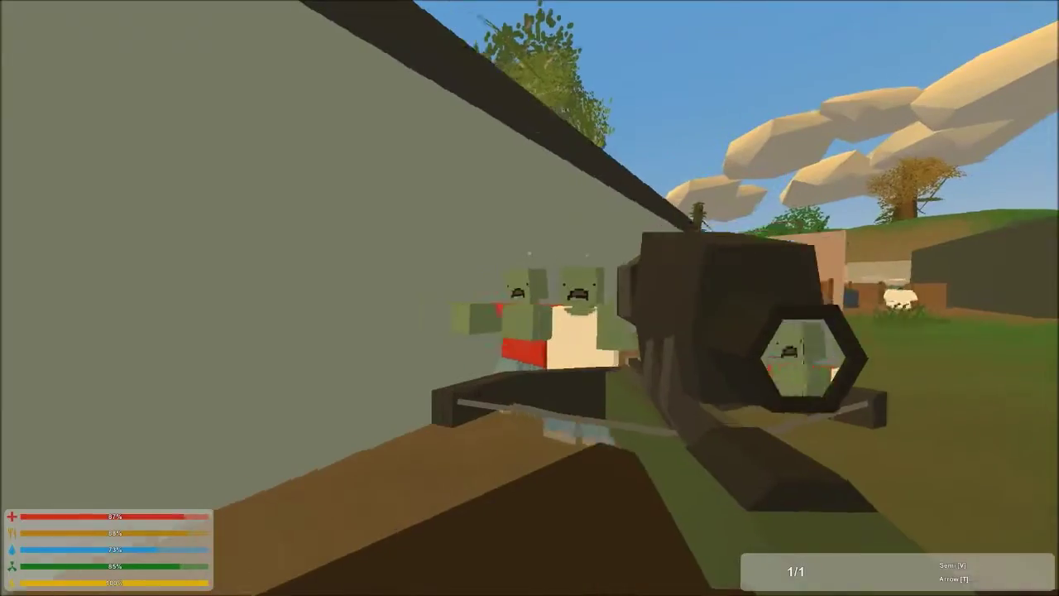
left_click(529, 298)
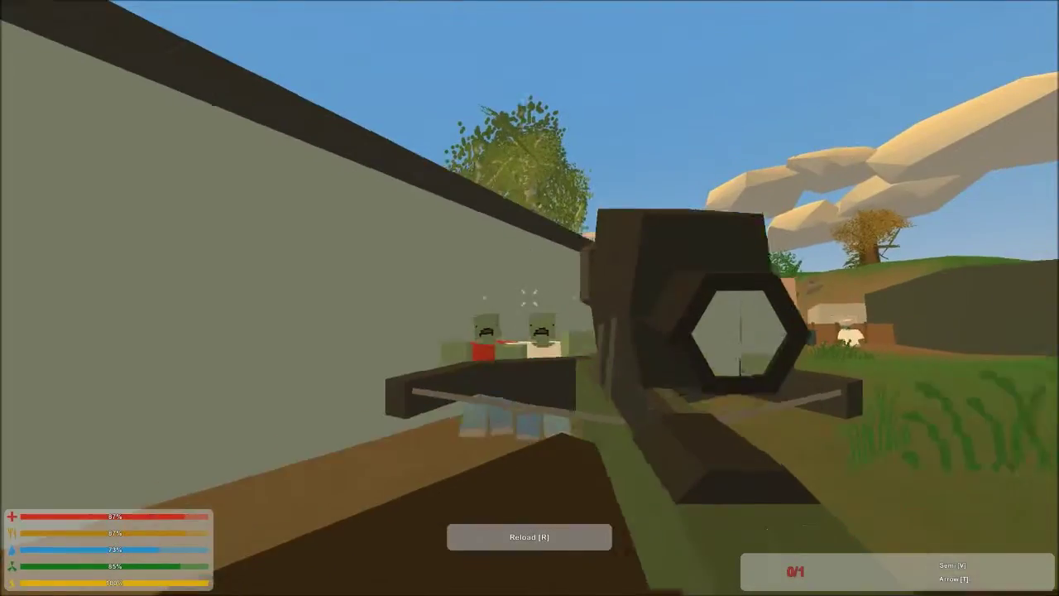
key("r")
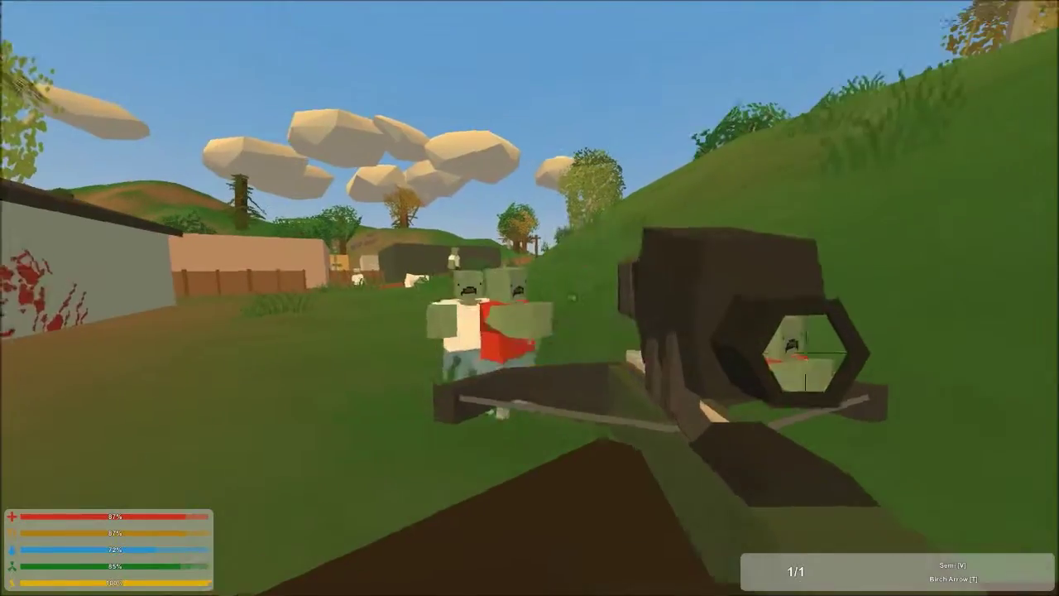
right_click(530, 298)
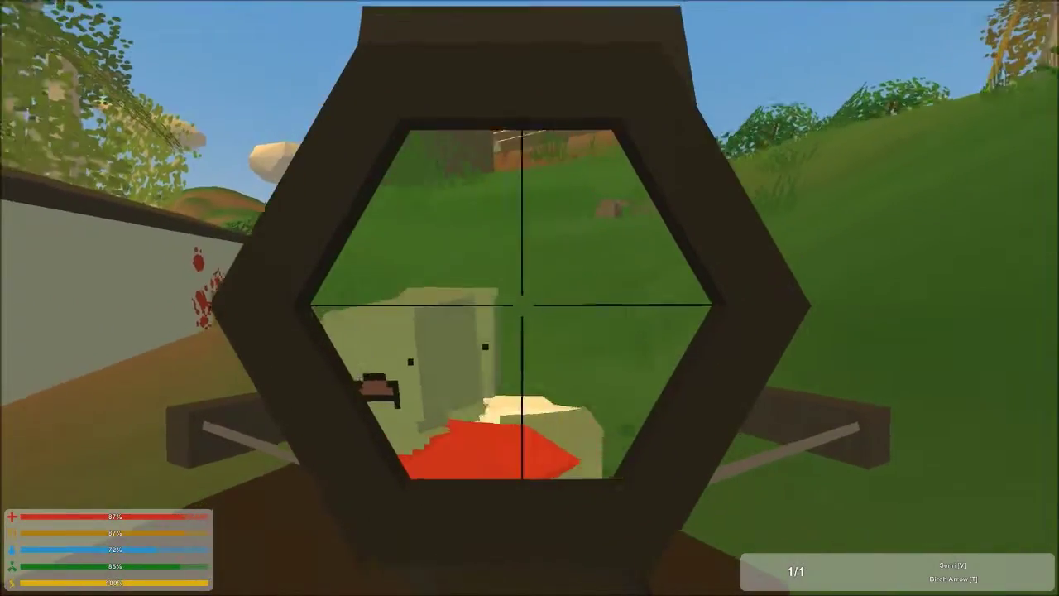
left_click(529, 298)
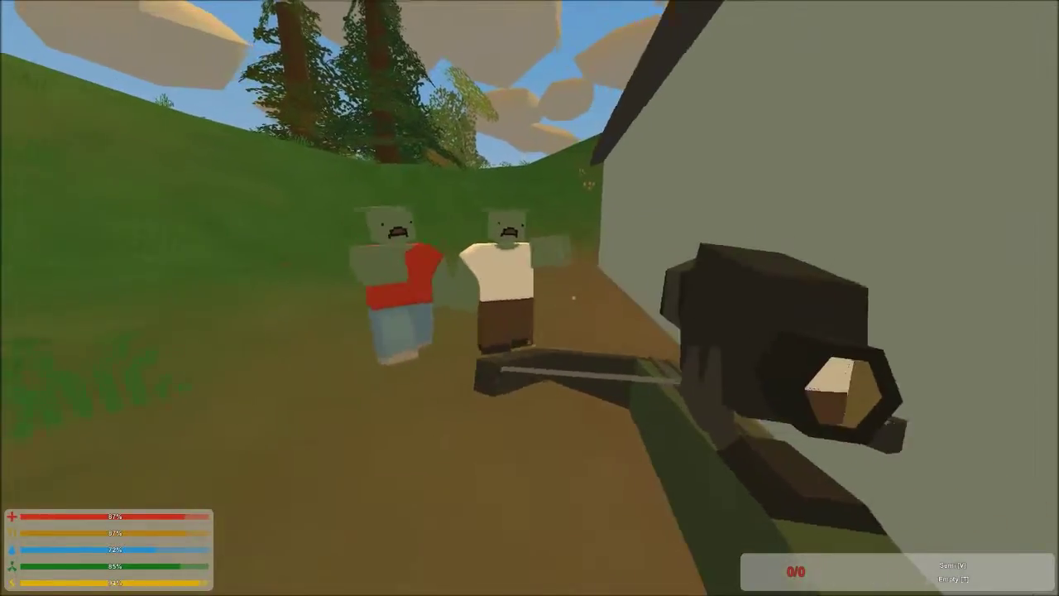
key("r")
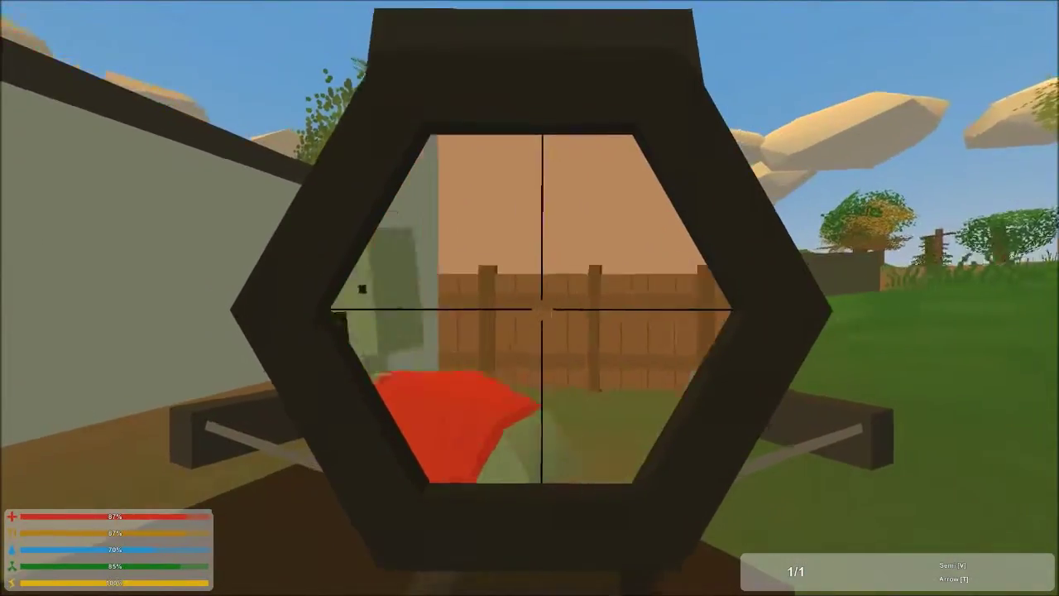
left_click(529, 298)
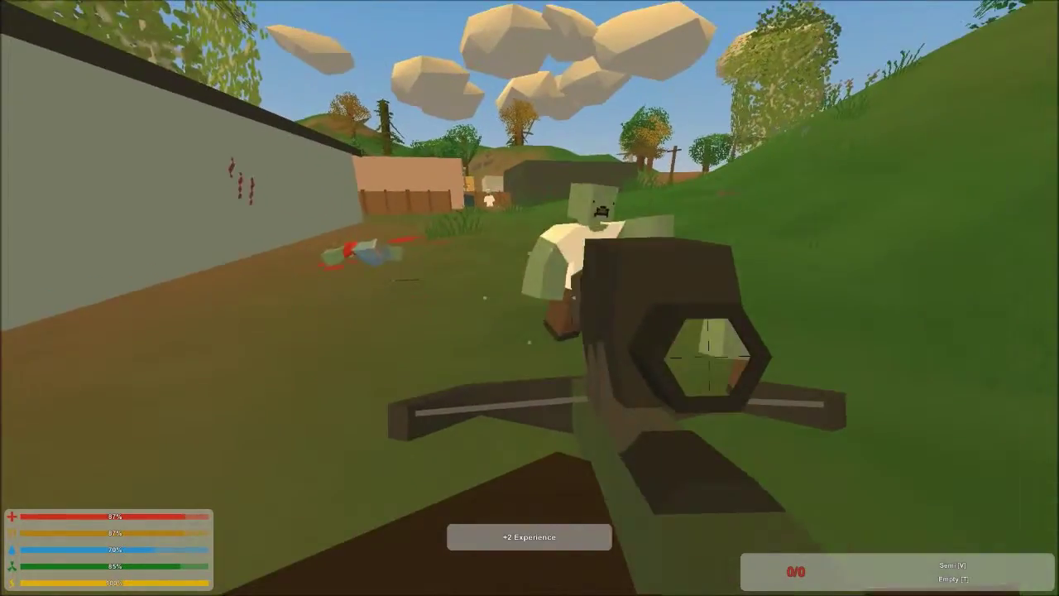
Go to the fallen zombie's arrow, reload, kill the last zombie, and open the skills overview
key("w")
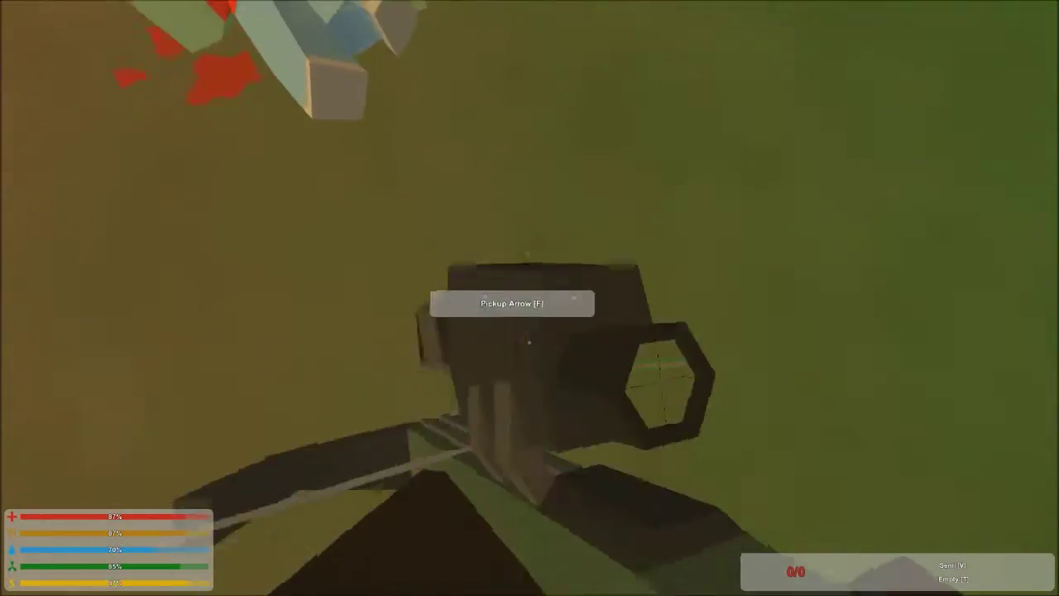
key("r")
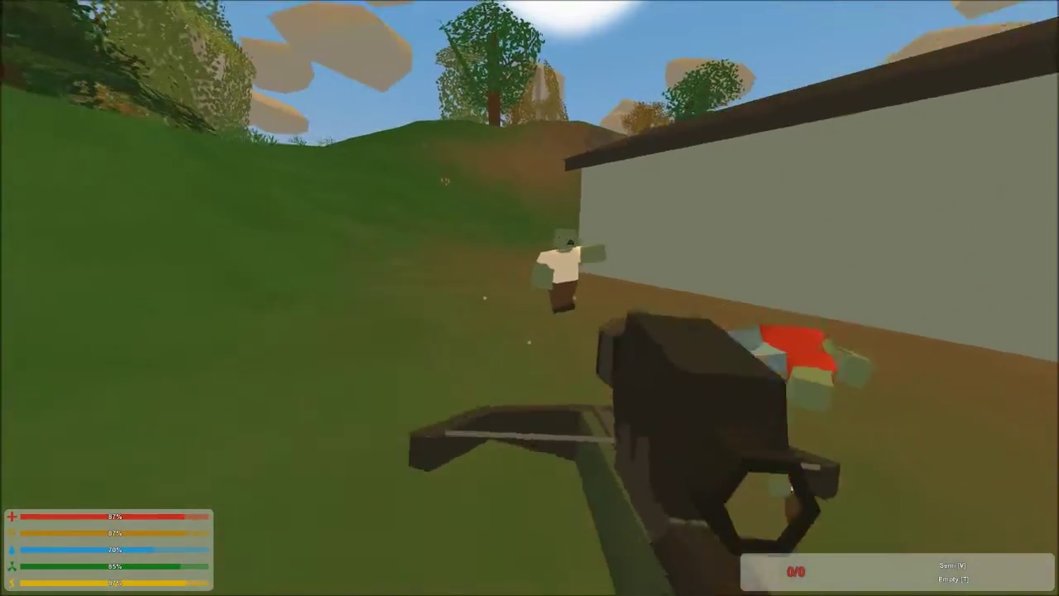
right_click(529, 298)
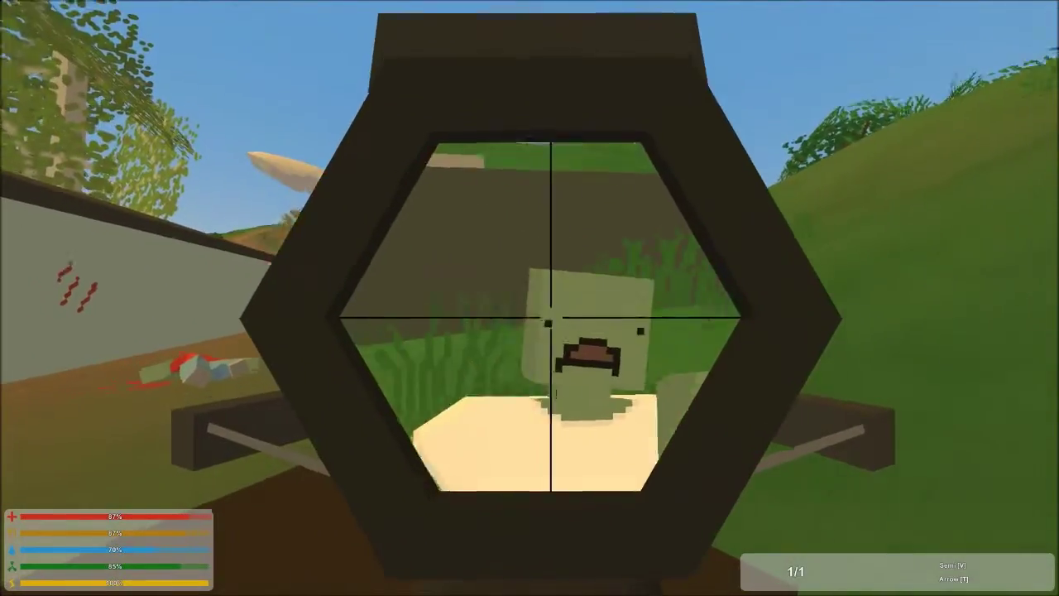
left_click(530, 298)
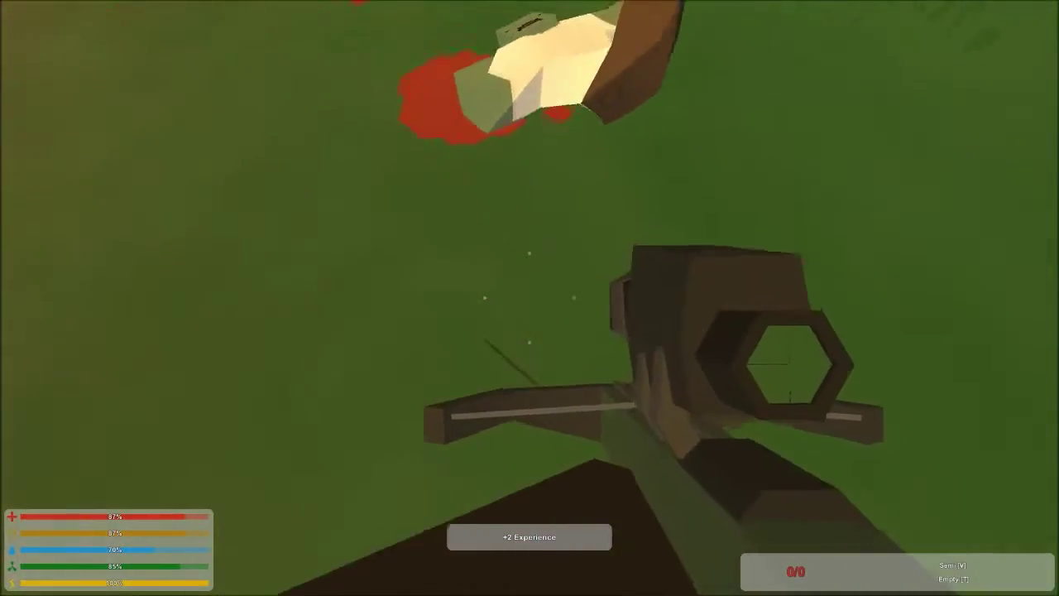
key("u")
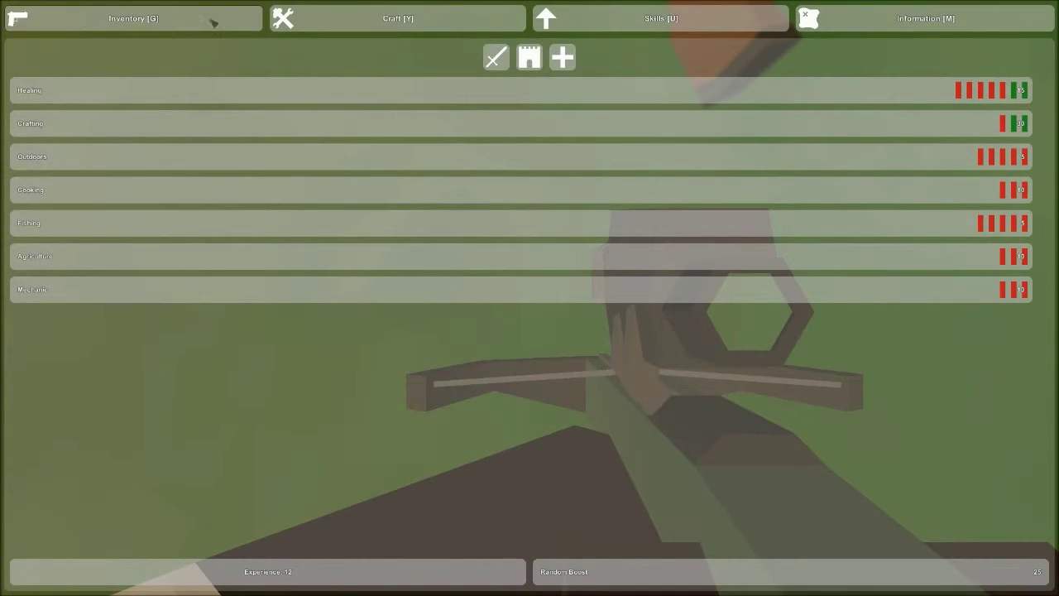
Glance at the inventory, return to the game, and reload the crossbow
left_click(89, 23)
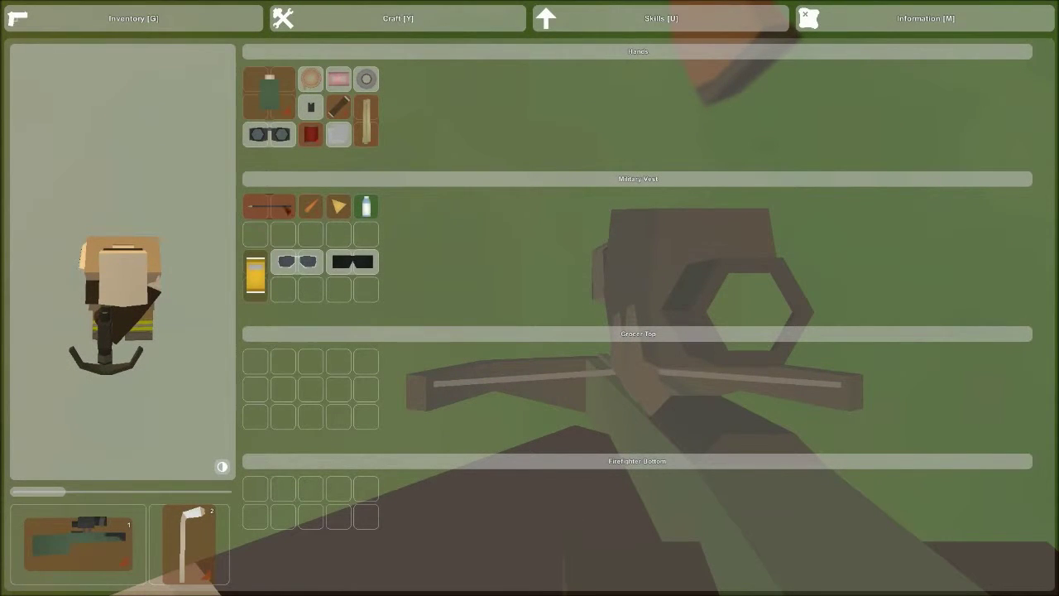
key("g")
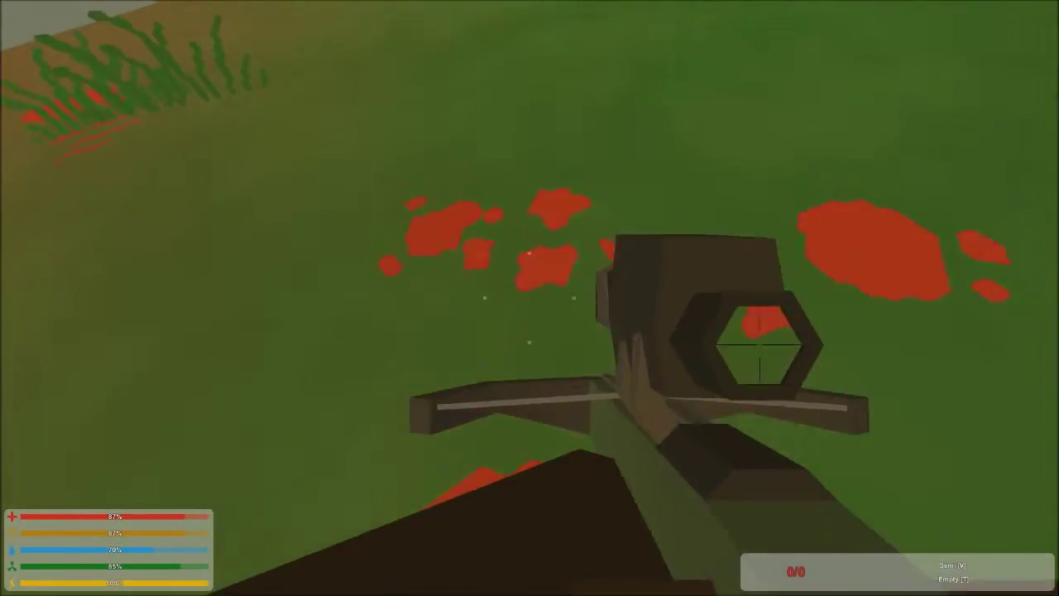
key("r")
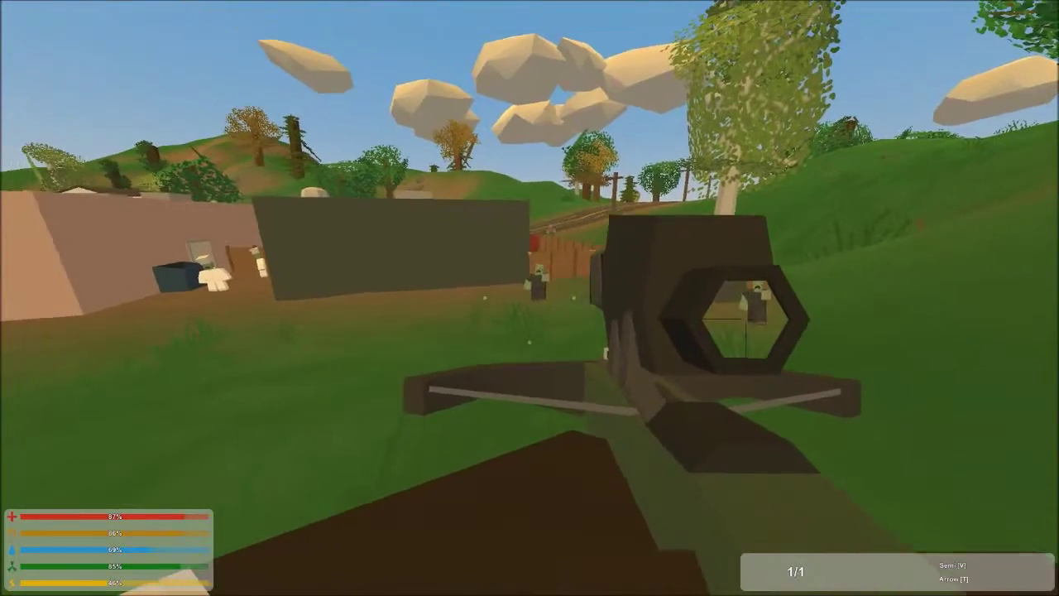
Shoot the zombie dead, reload, and kill another zombie near the buildings
right_click(530, 298)
left_click(529, 298)
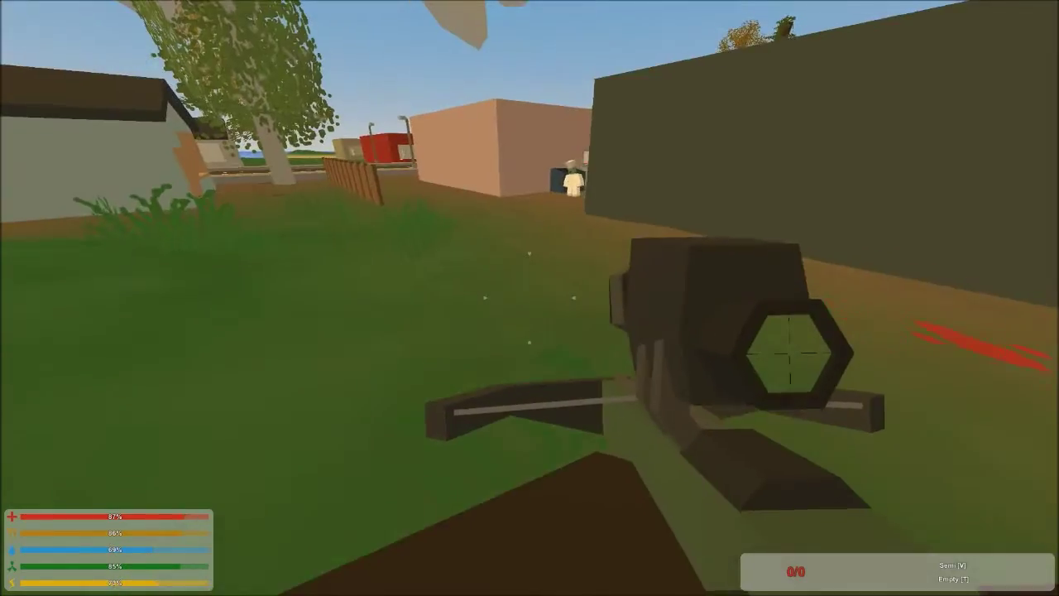
key("r")
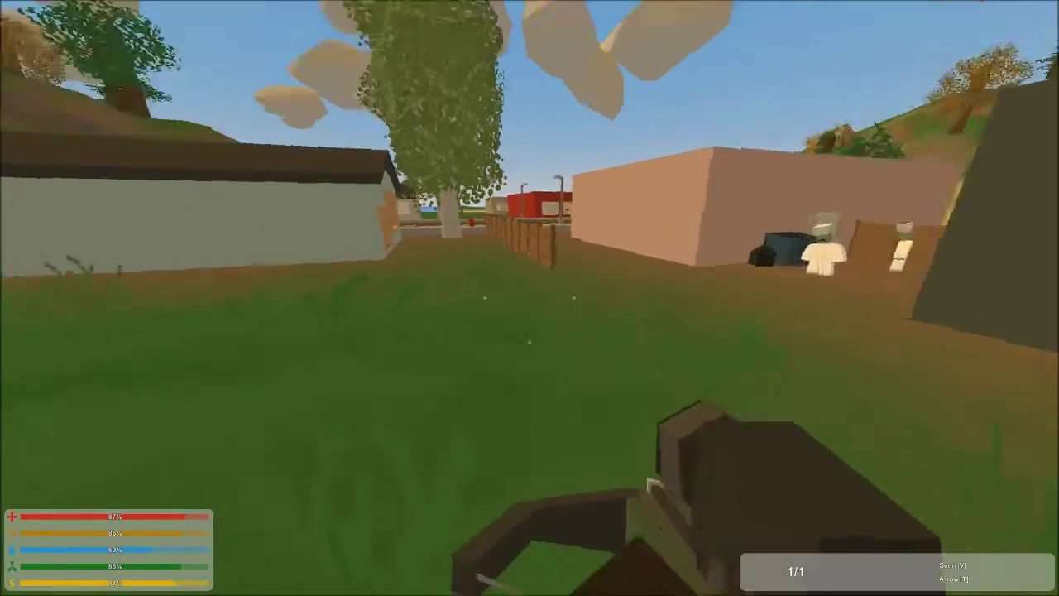
right_click(529, 298)
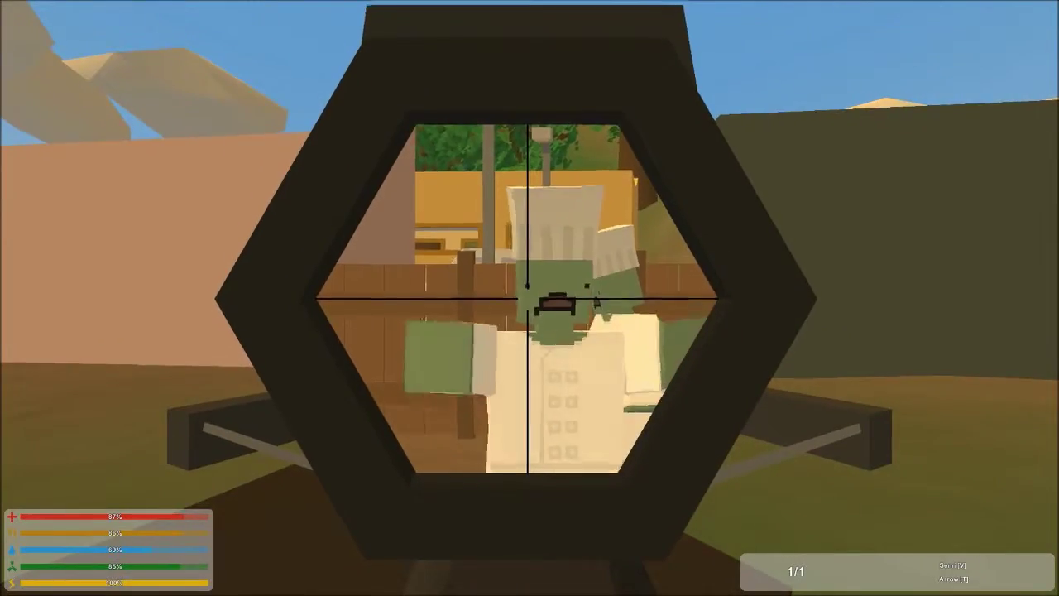
left_click(530, 298)
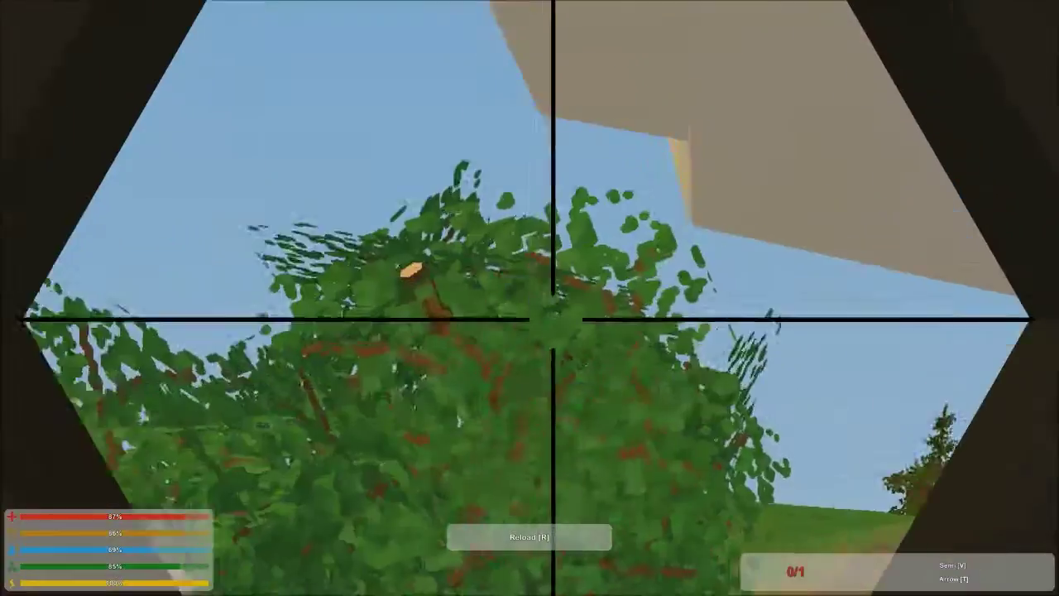
right_click(530, 298)
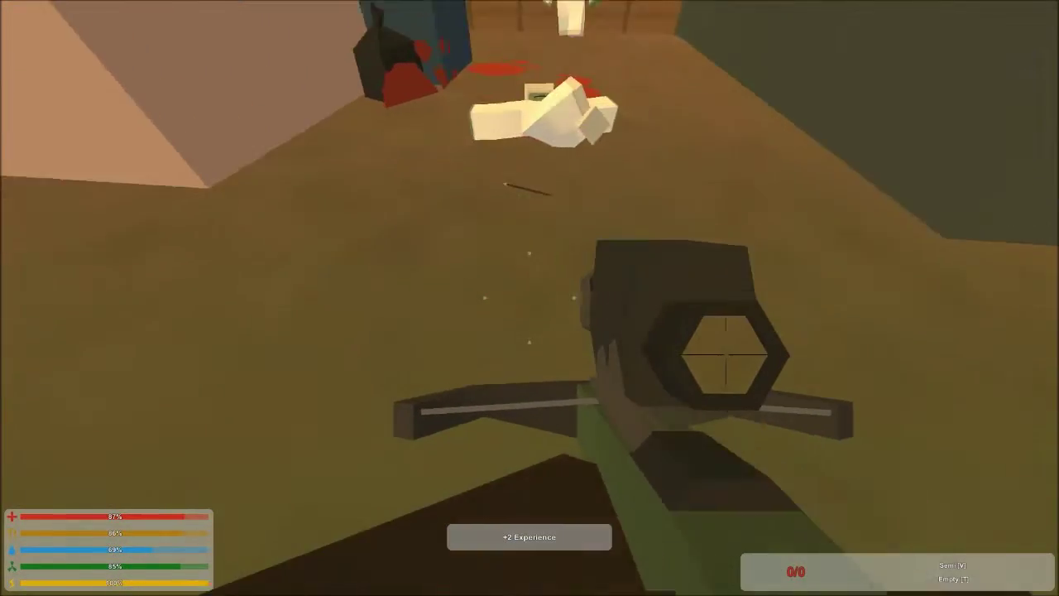
Reload, kill the zombie in white, look down at its body, and open the inventory
key("f")
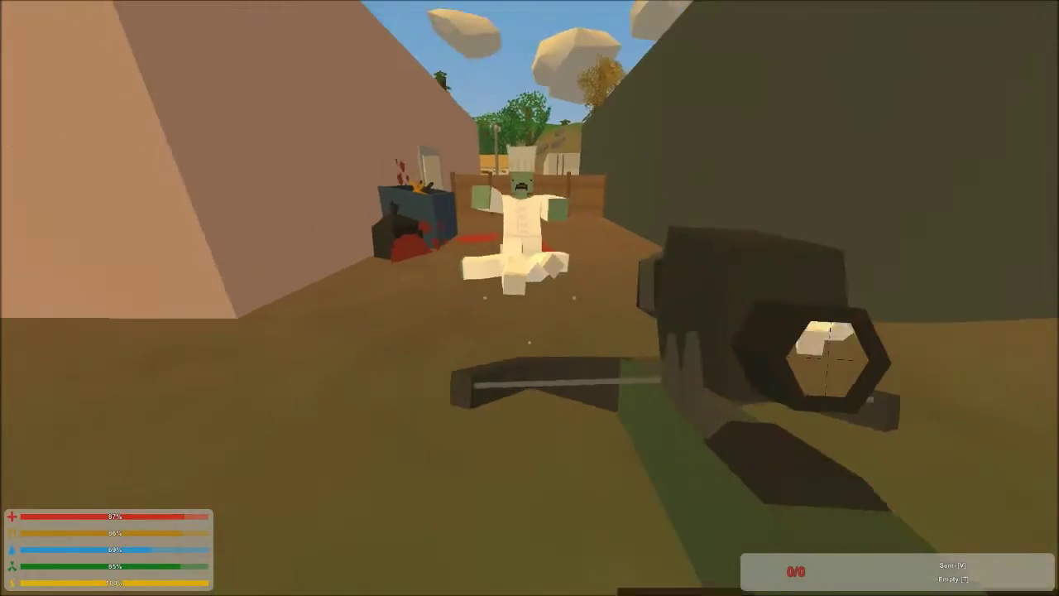
key("r")
right_click(529, 297)
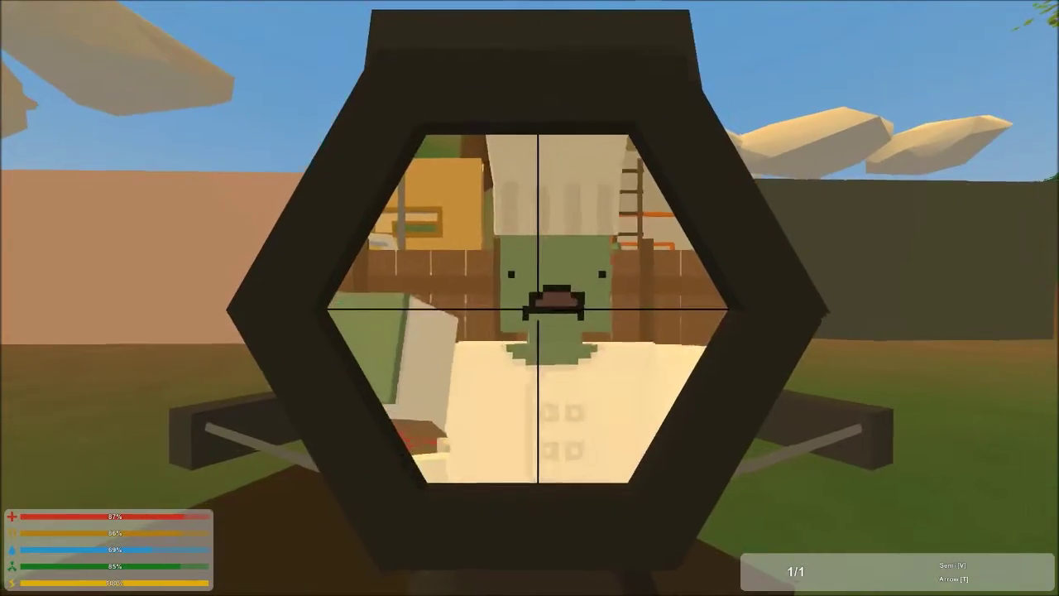
left_click(530, 297)
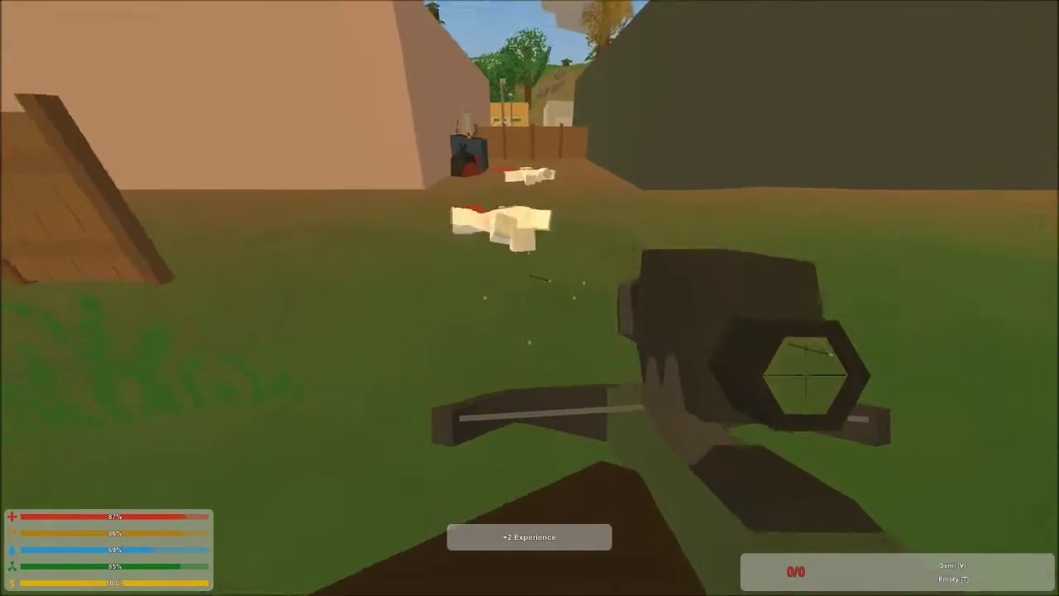
key("w")
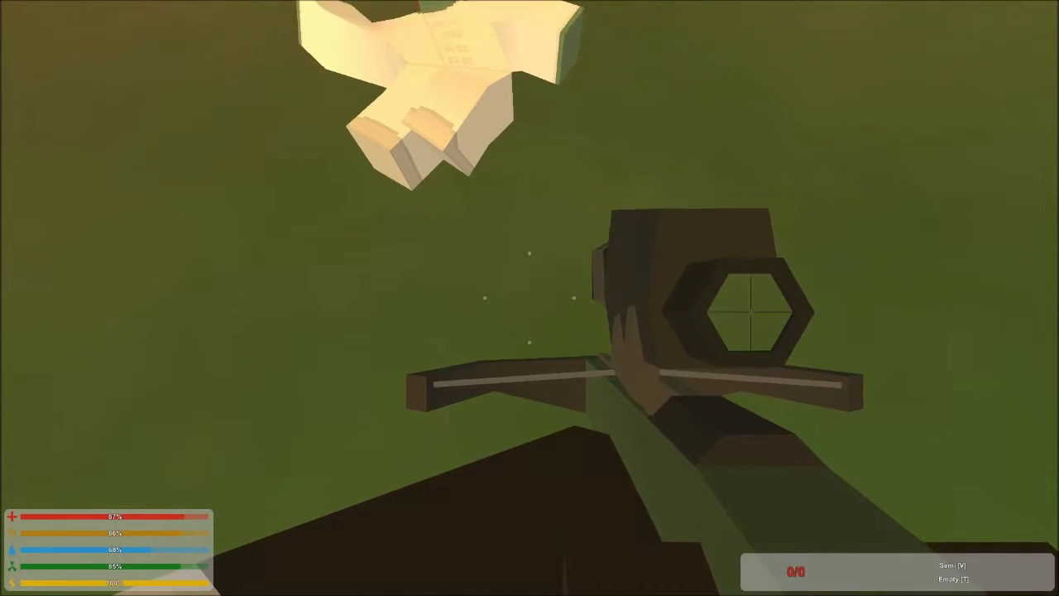
key("g")
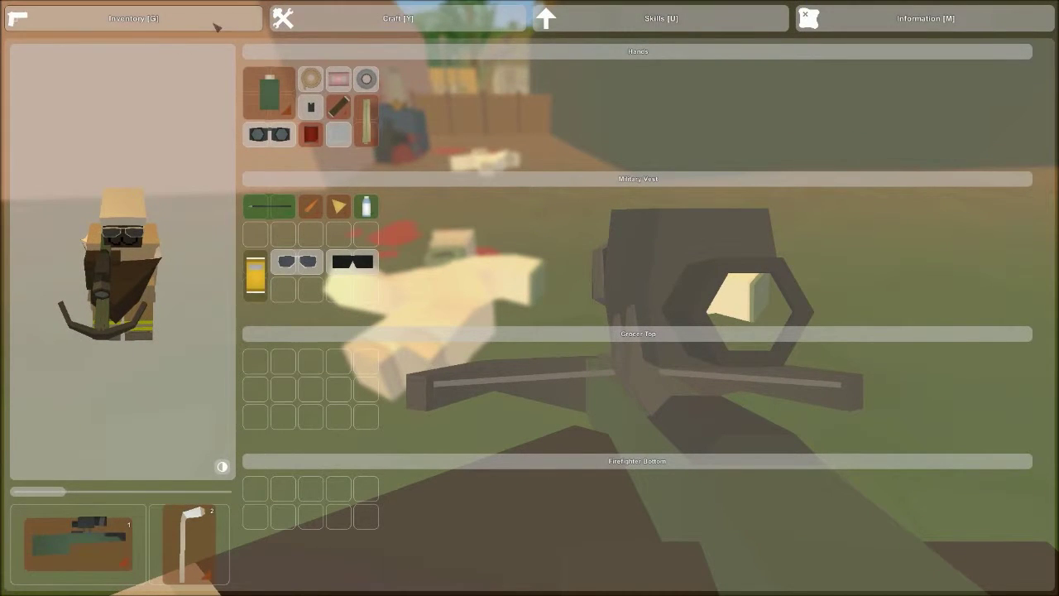
Look at the crafting recipes, load an arrow into the crossbow, and head down the alley
key("y")
scroll(581, 262, "down", 1)
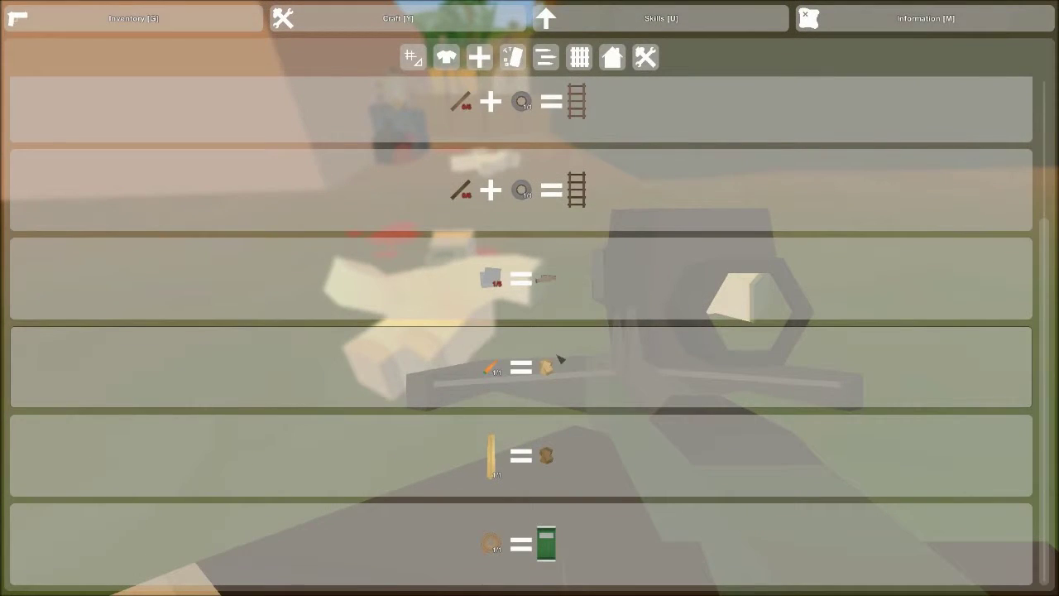
key("y")
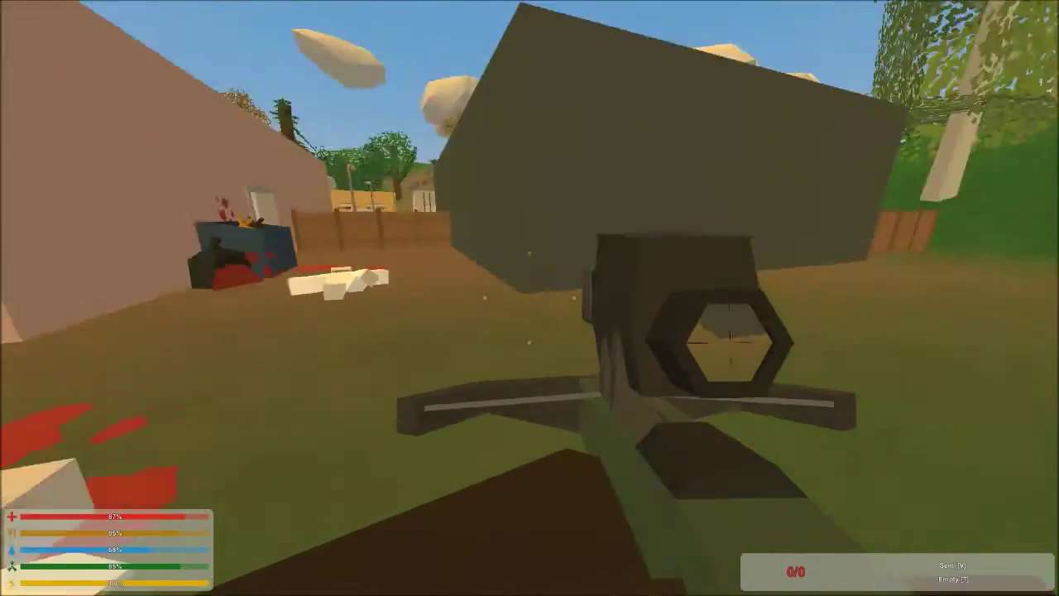
key("r")
key("w")
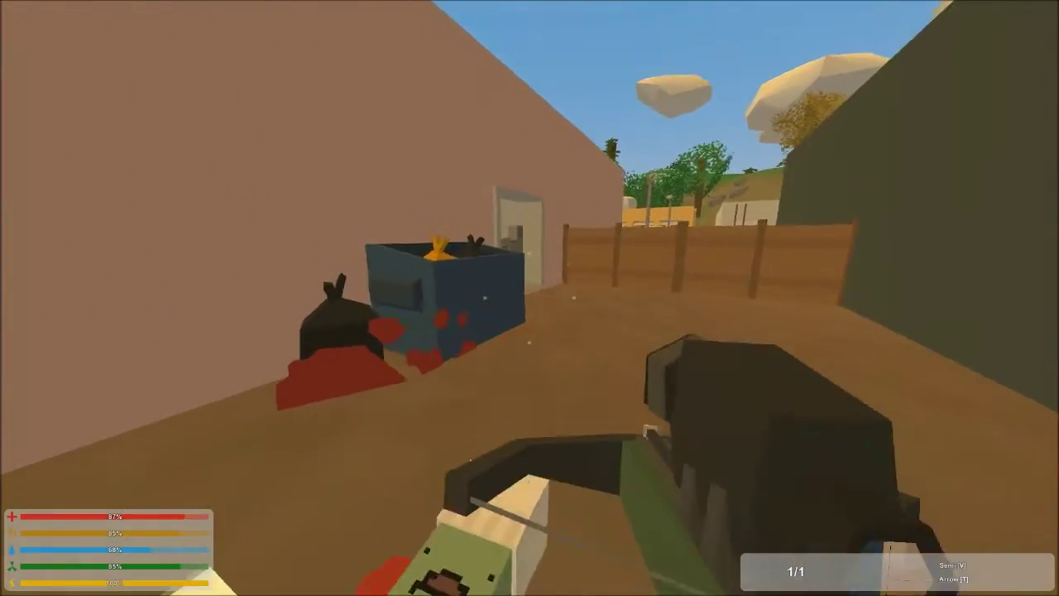
Search the house kitchen past the apple juice and microwave, then enter the diner
key("w")
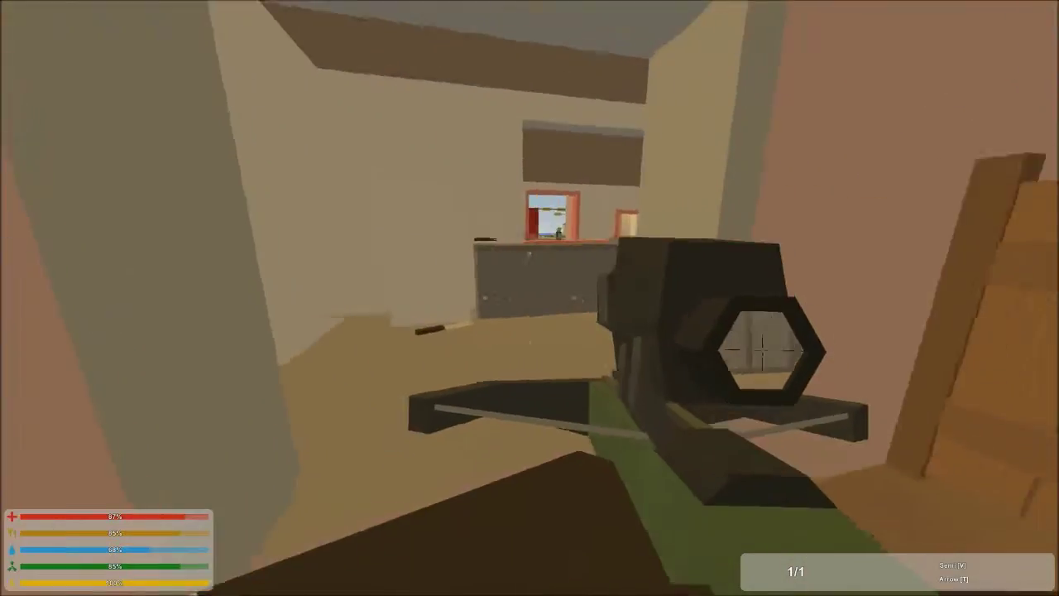
key("w")
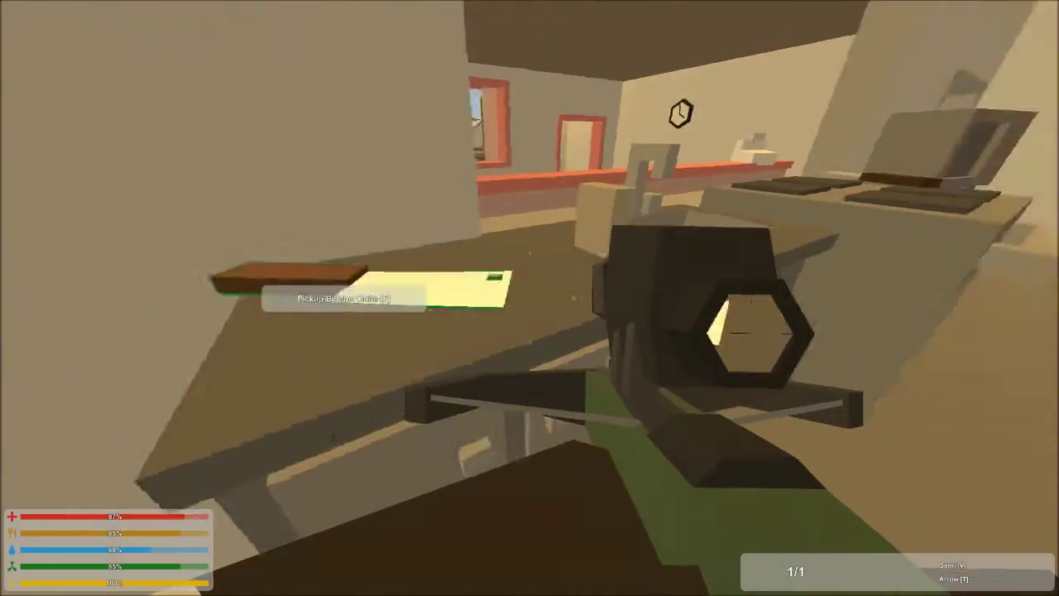
key("w")
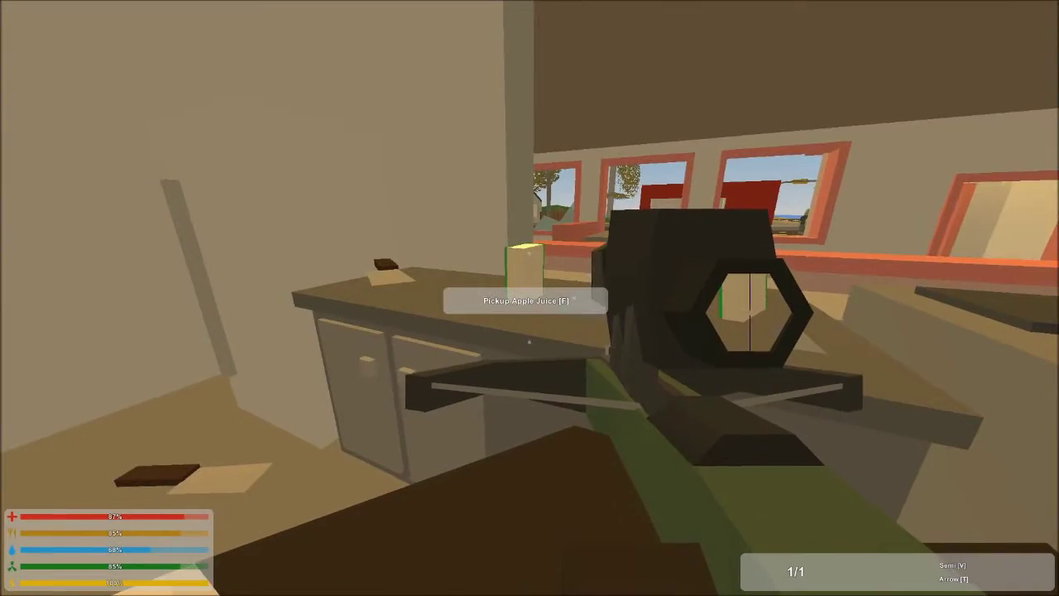
key("w")
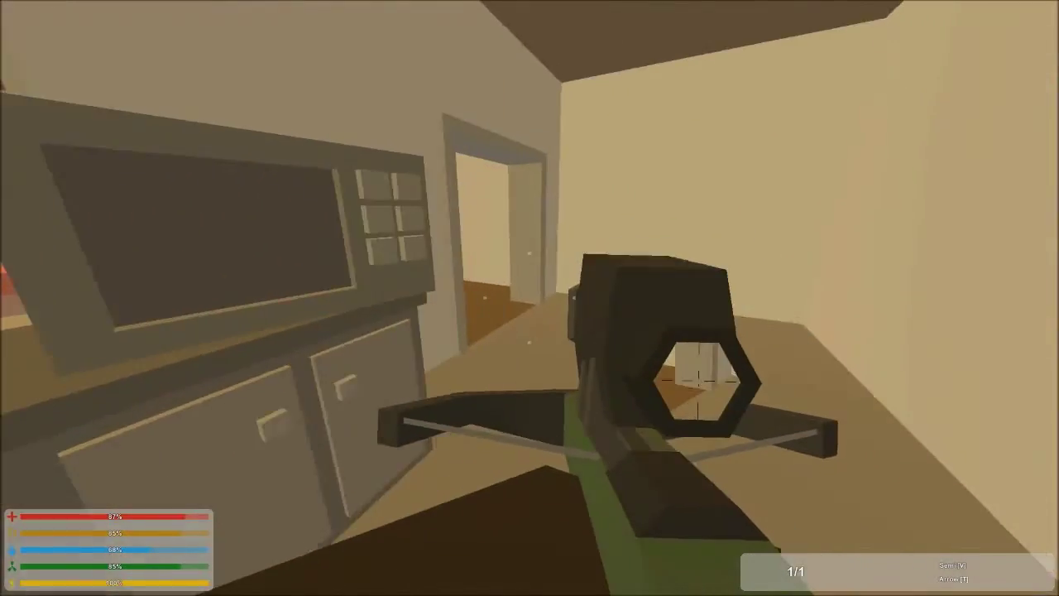
key("w")
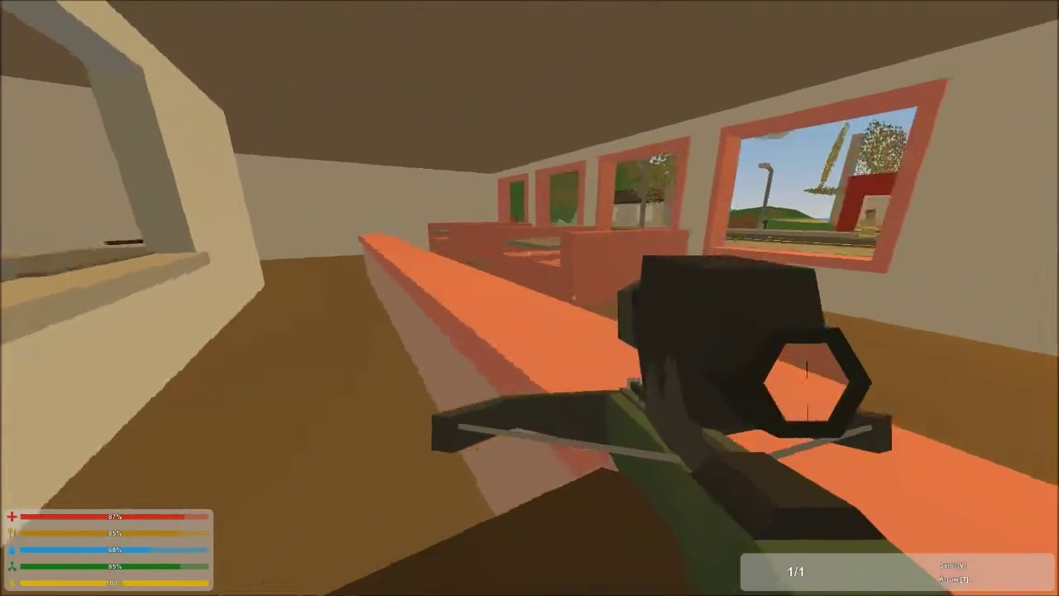
Search the diner booths for the wheat and candy bar, then bring up the crafting recipes
key("w")
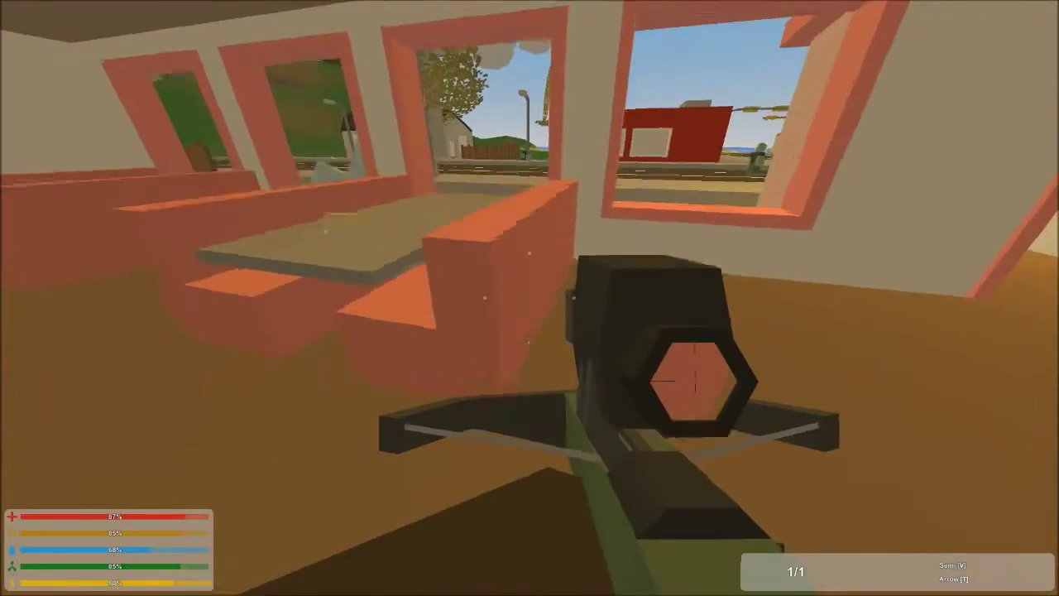
key("w")
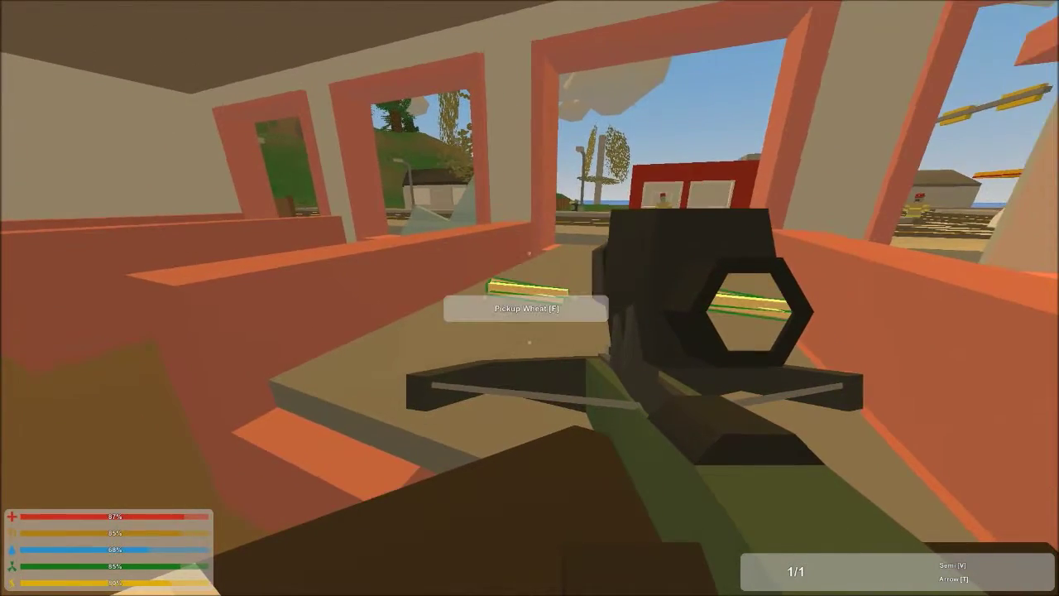
key("w")
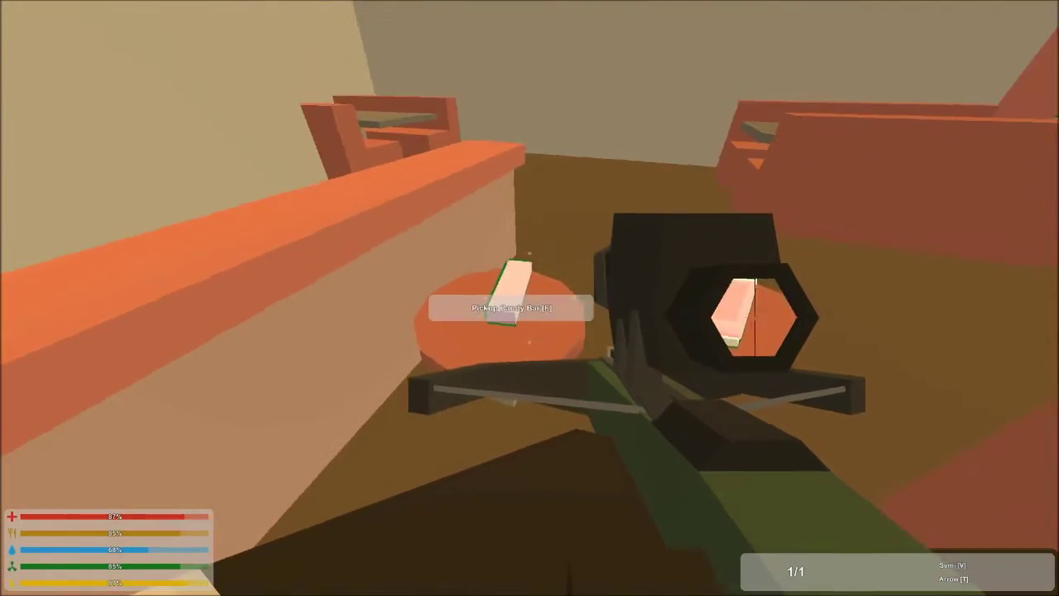
key("w")
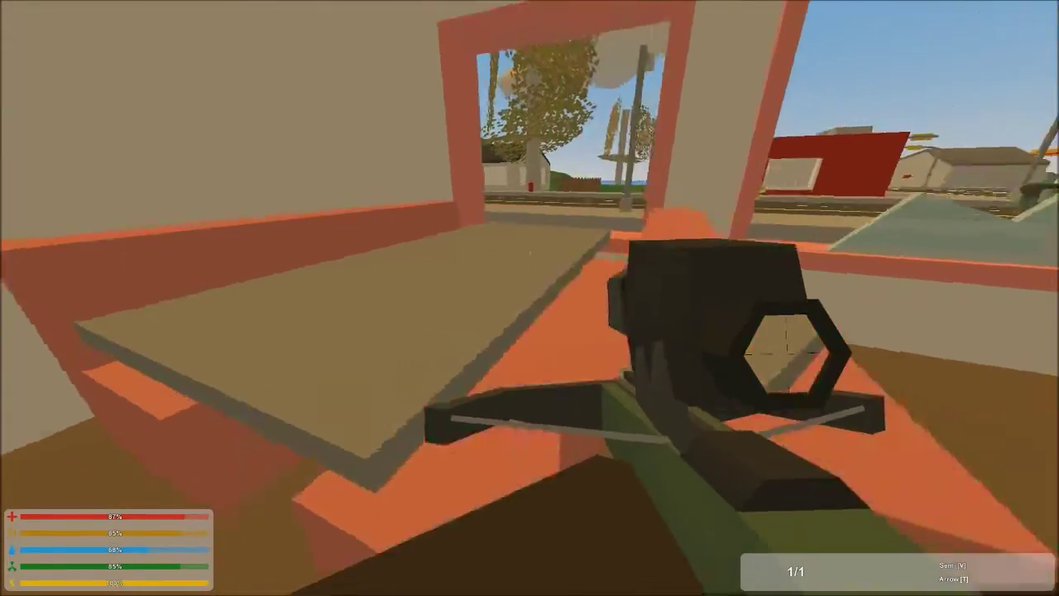
key("w")
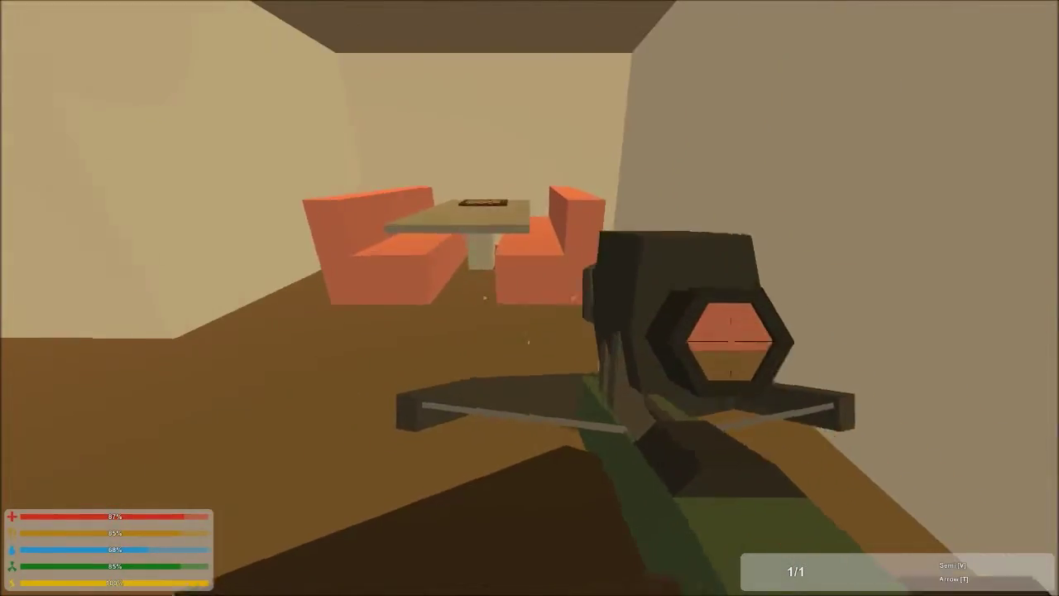
key("w")
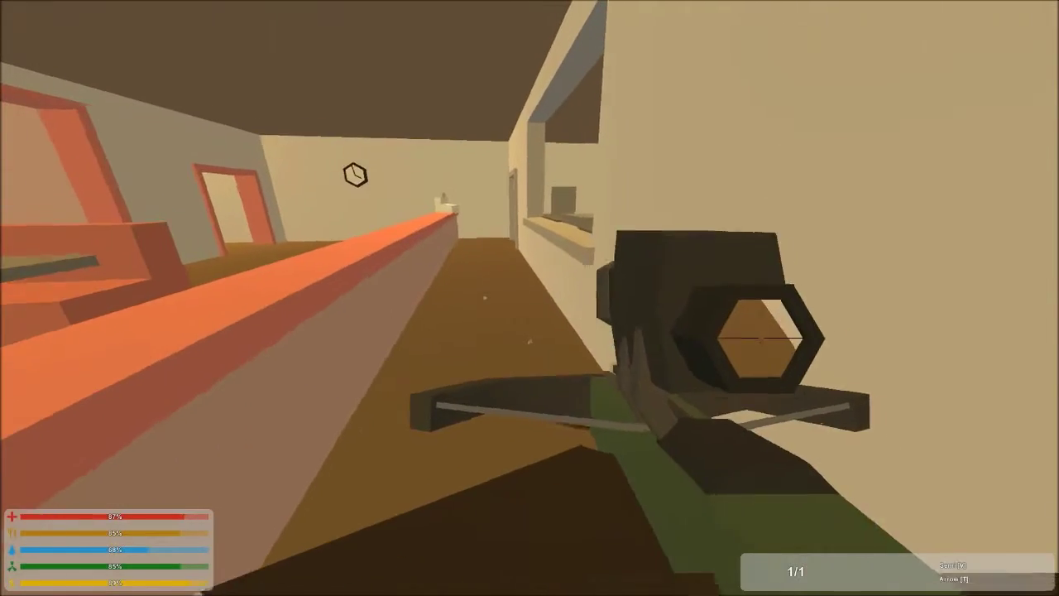
key("w")
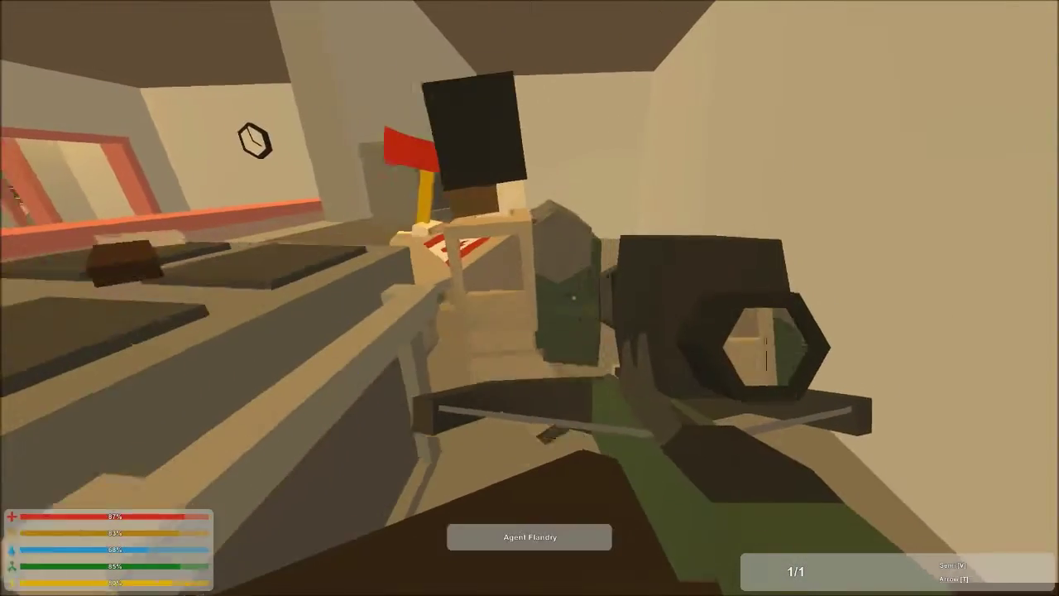
key("y")
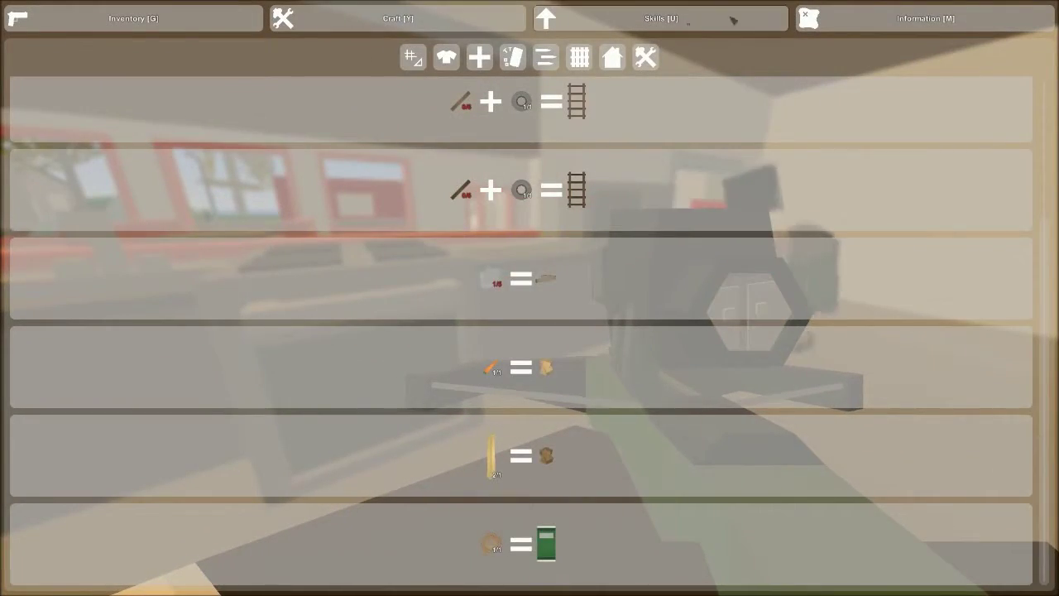
Browse the survival skill group, upgrading Vitality one level, then close the skills screen
left_click(733, 20)
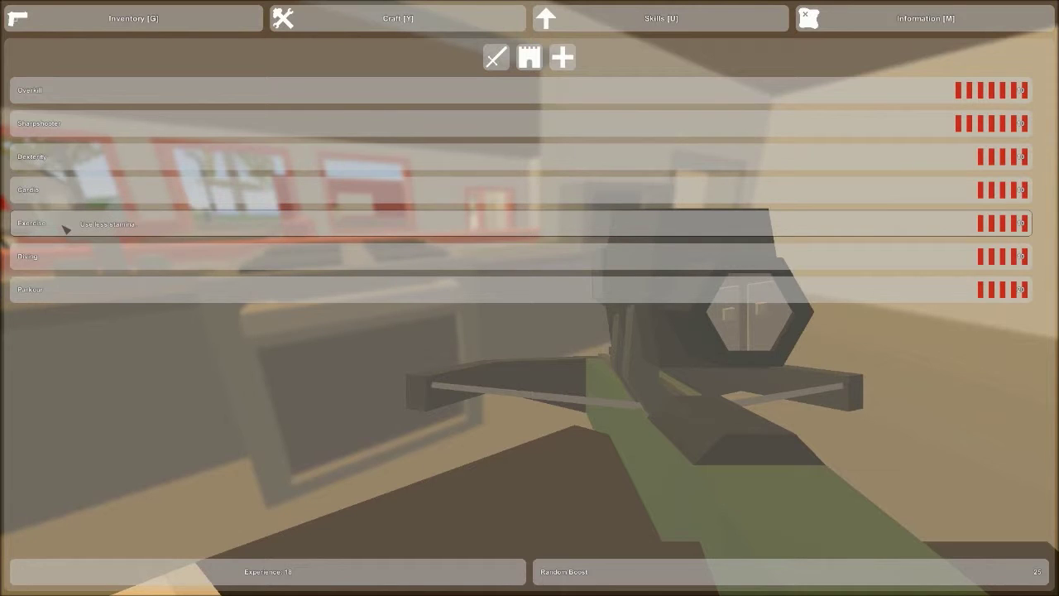
left_click(529, 58)
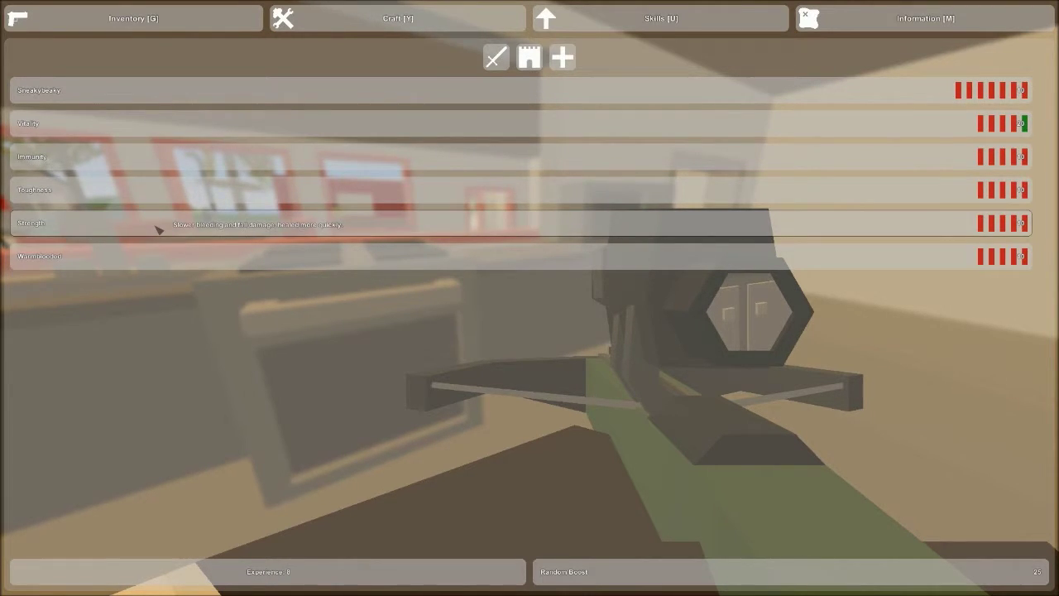
key("u")
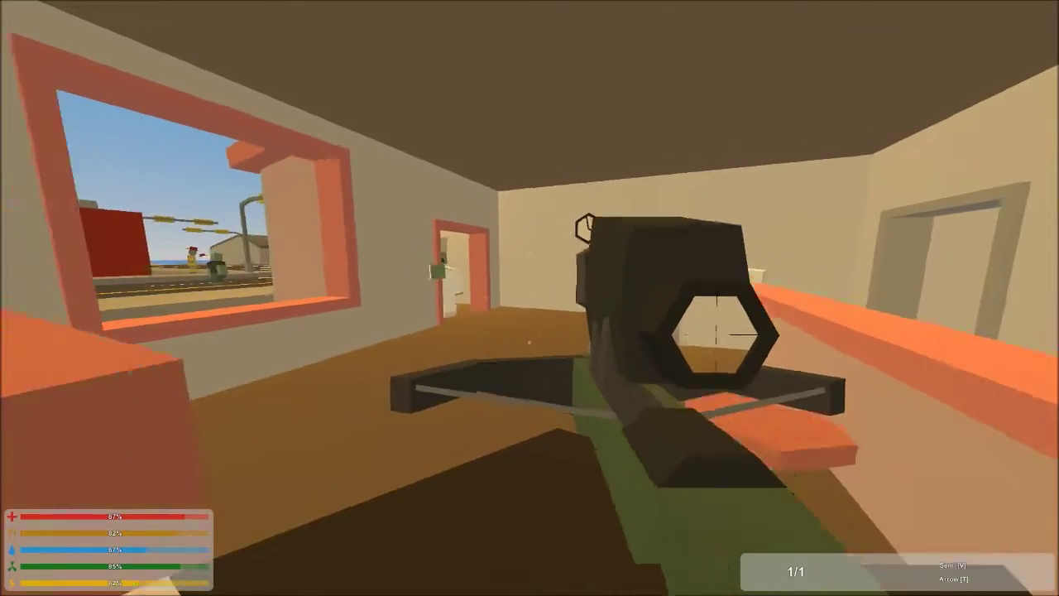
Scope the crossbow inside the diner, reload, and fire an arrow at the chef zombie
right_click(529, 298)
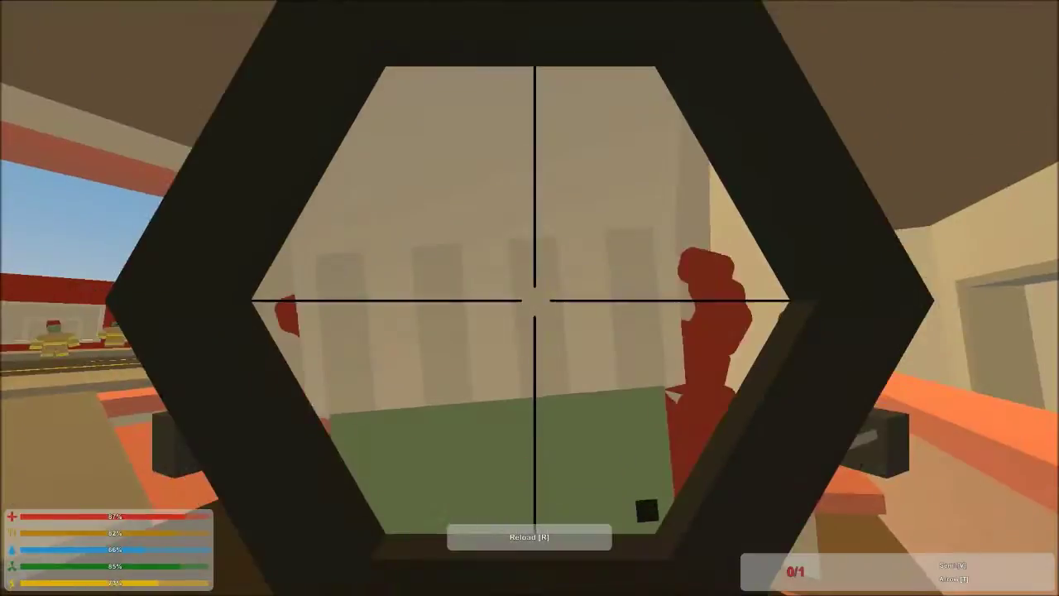
key("r")
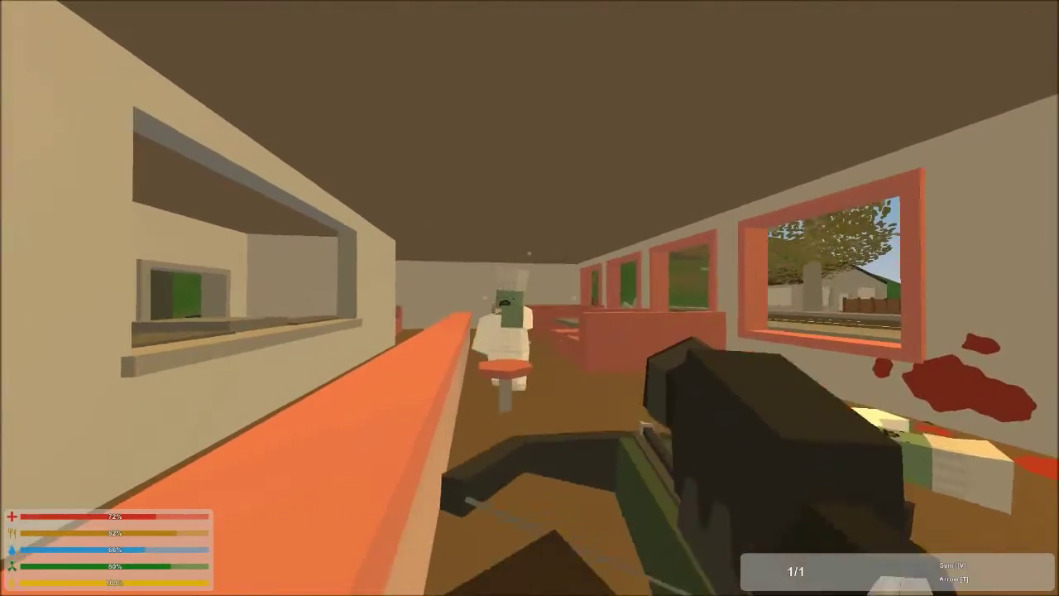
right_click(530, 298)
left_click(529, 297)
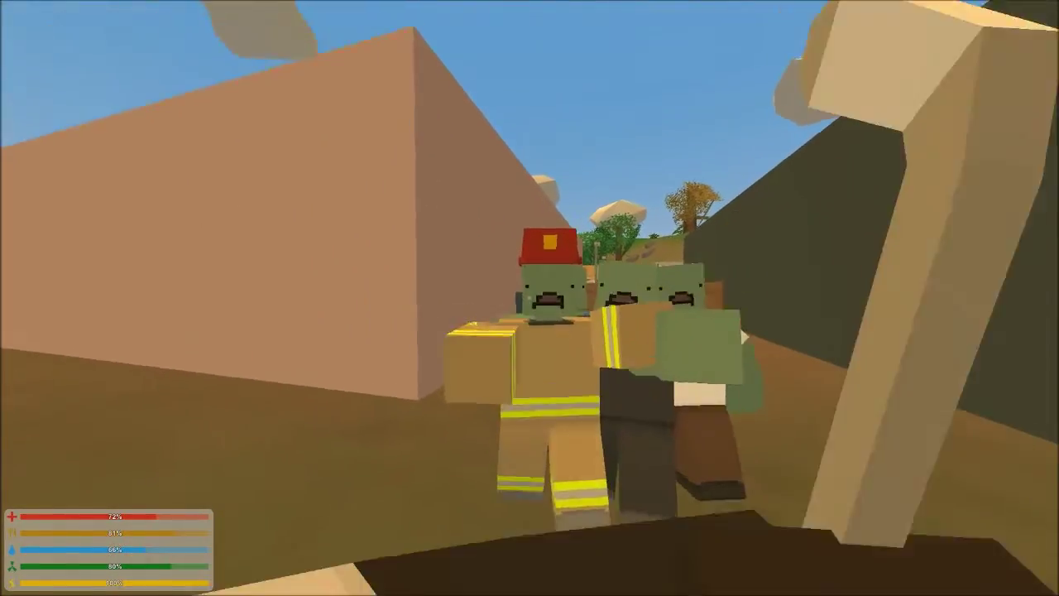
Punch the two approaching zombies three times, then run past the house toward the tree
left_click(529, 298)
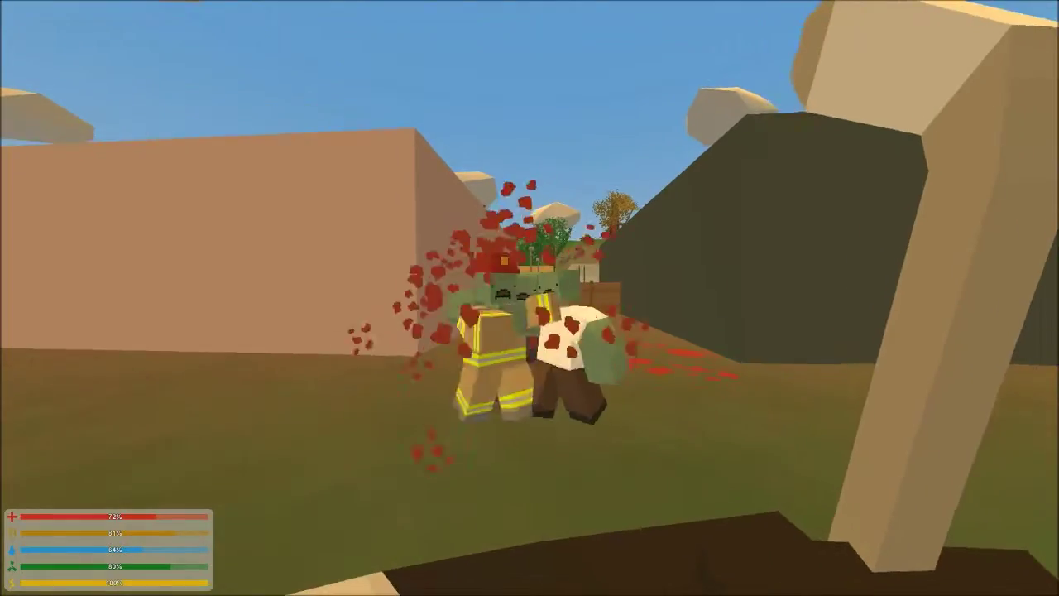
left_click(529, 298)
left_click(529, 298)
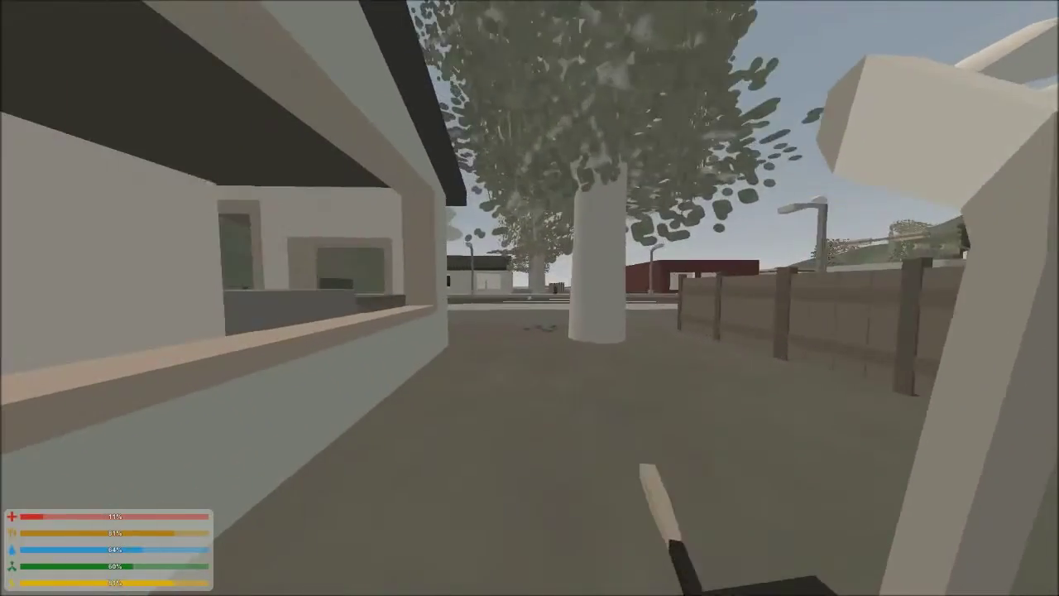
Run from the diner along the sidewalk and across the intersection toward the Grocer
key("w")
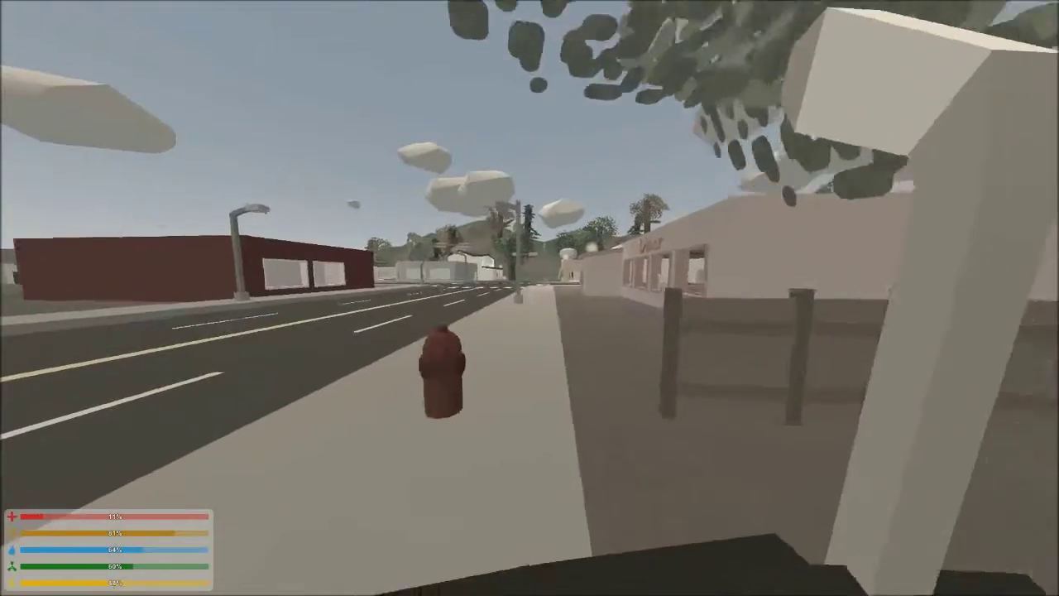
key("w")
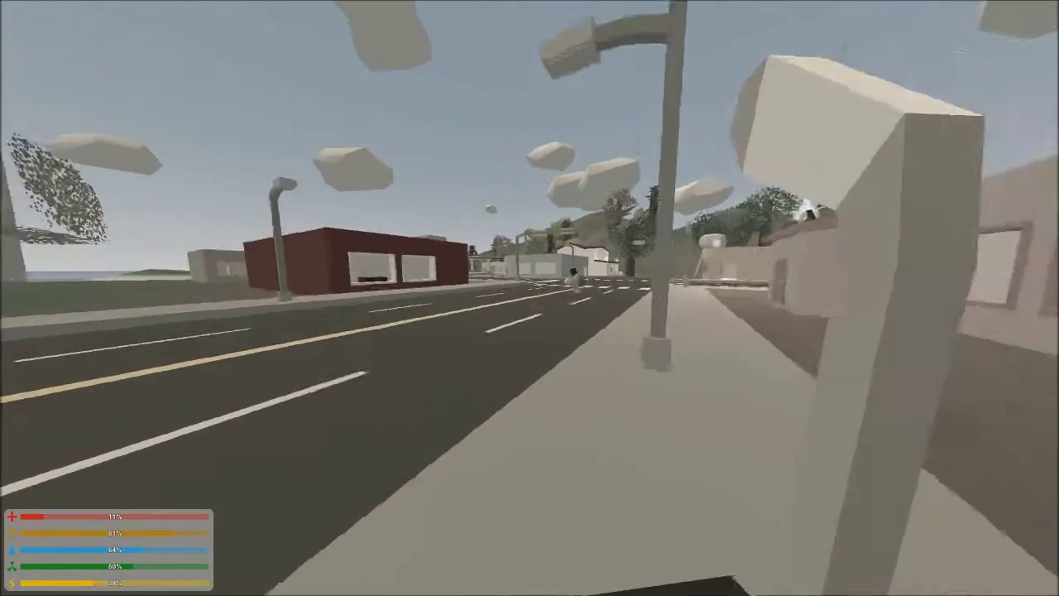
key("w")
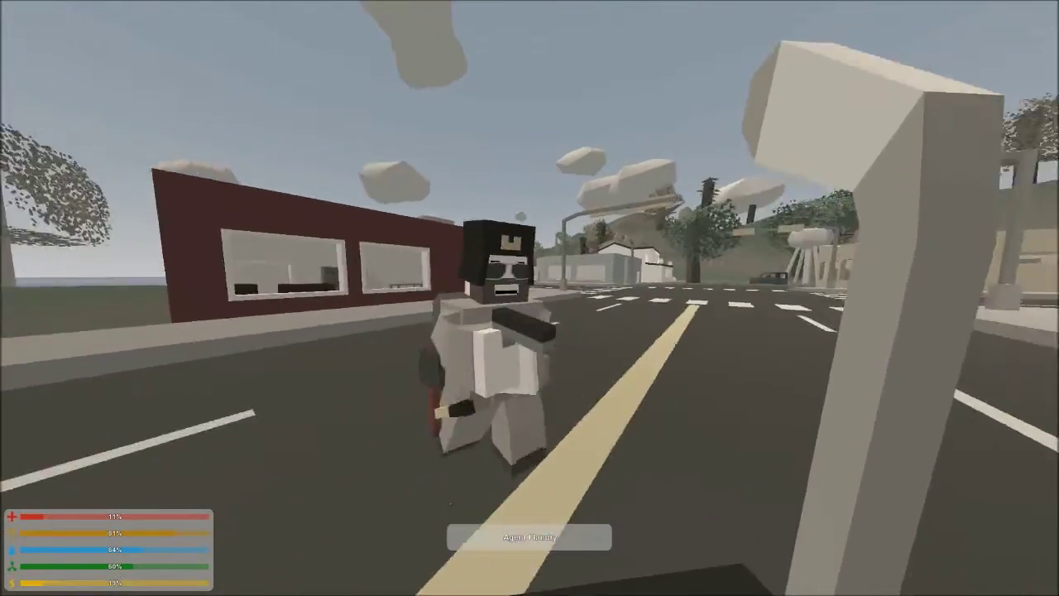
key("w")
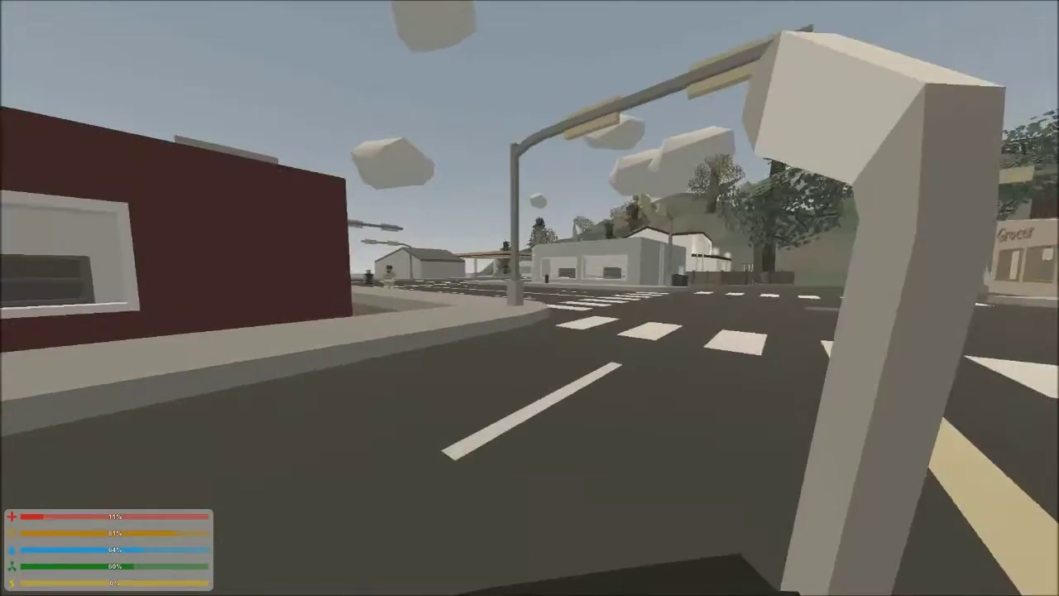
key("w")
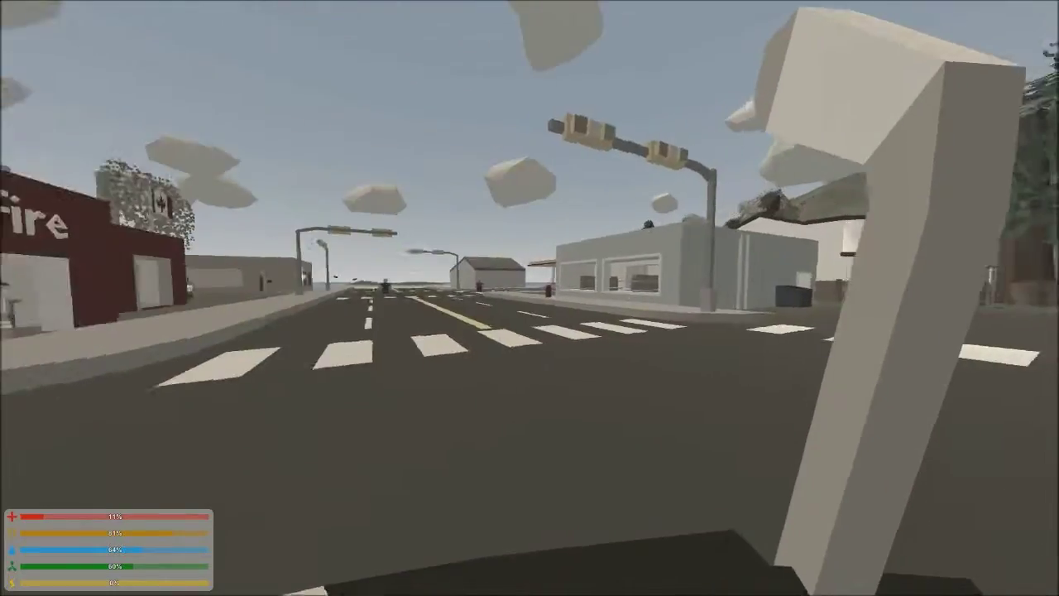
key("w")
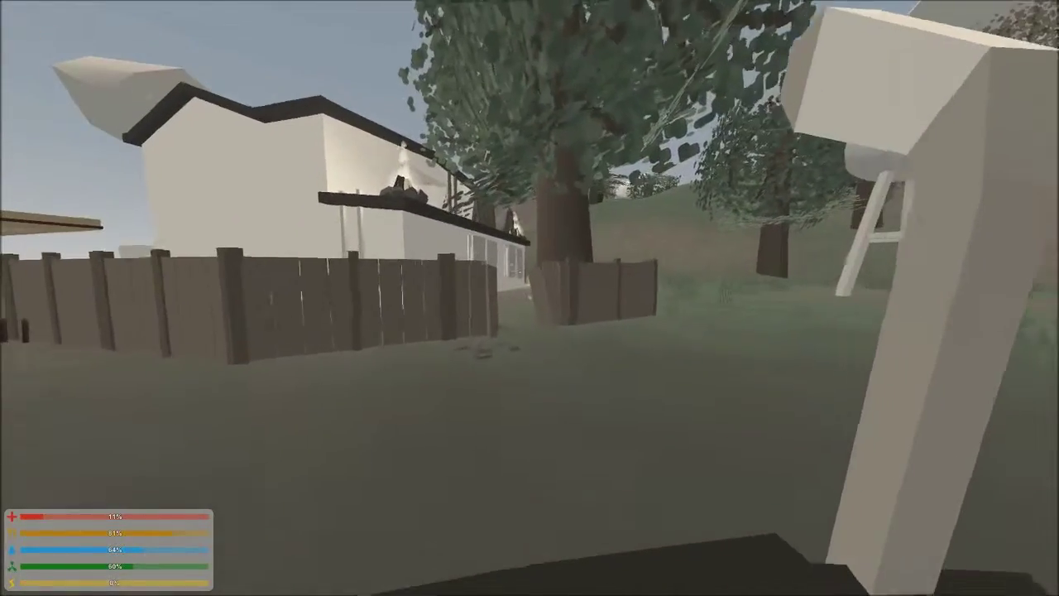
Go past the fence to the house ladder, climb onto the roof, and open the skills screen
key("w")
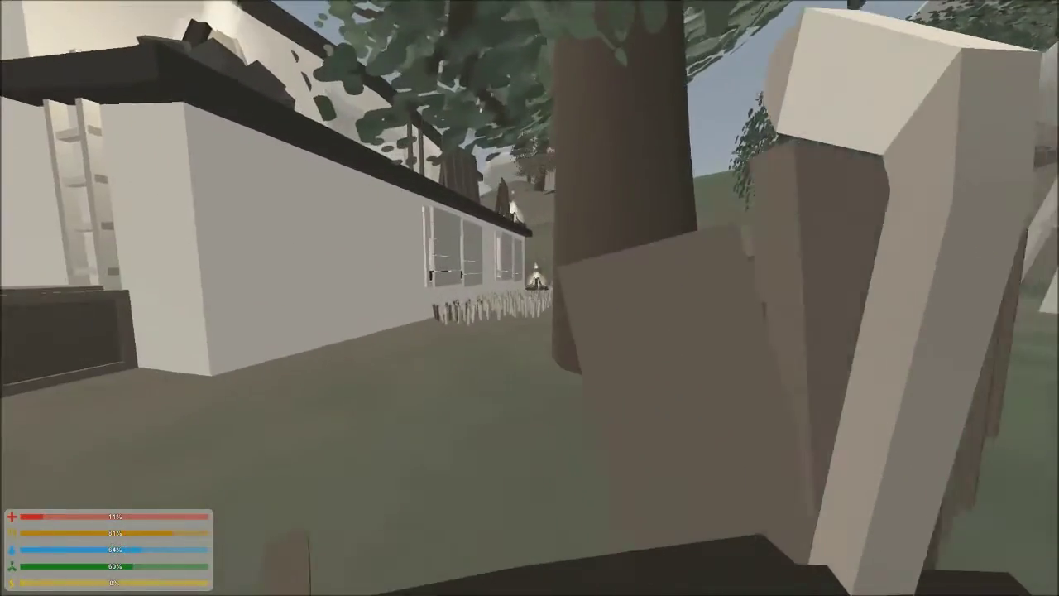
key("w")
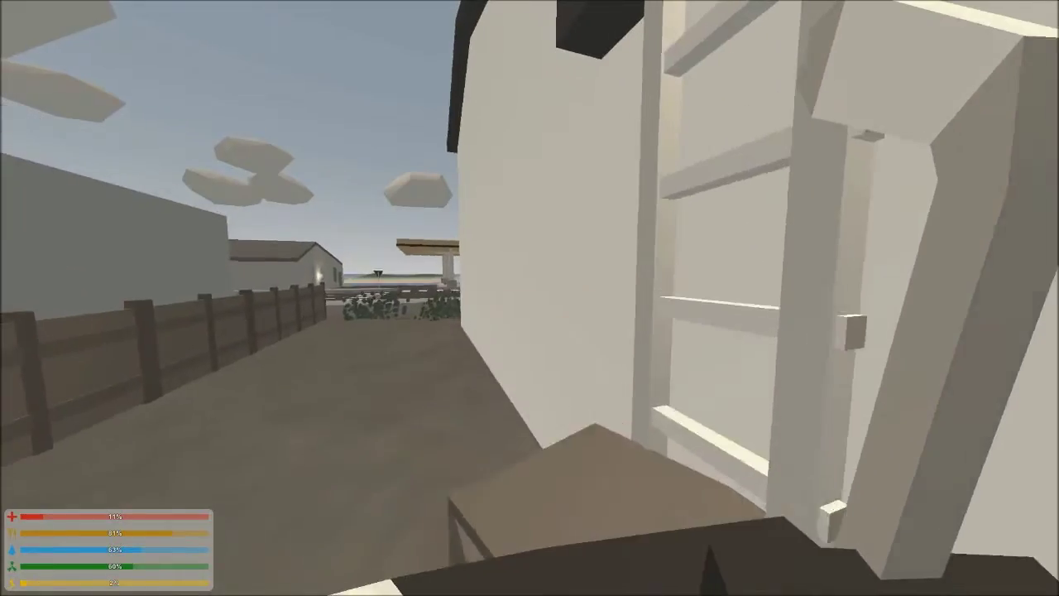
key("w")
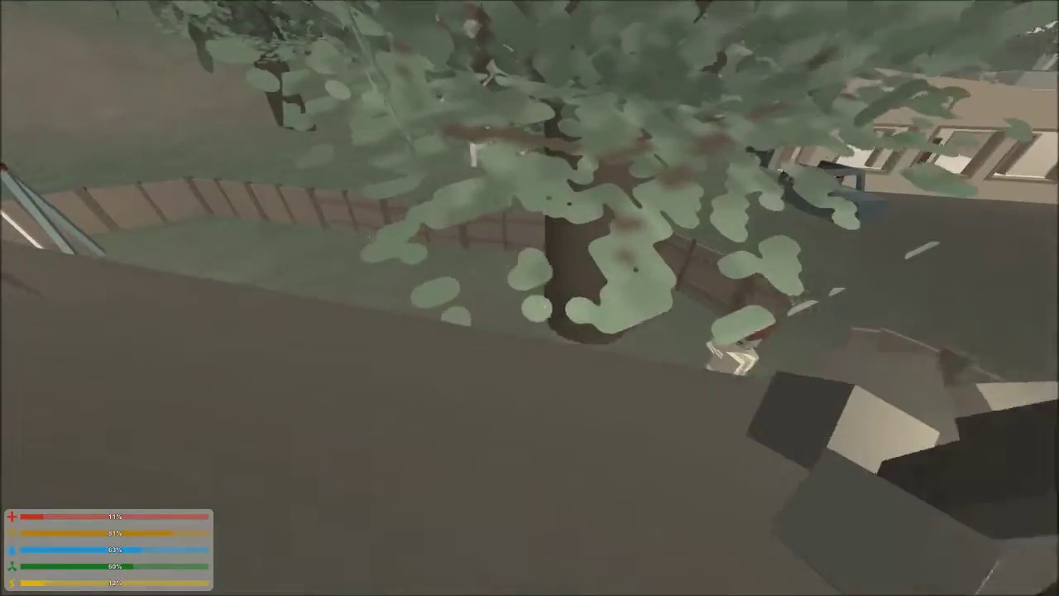
key("w")
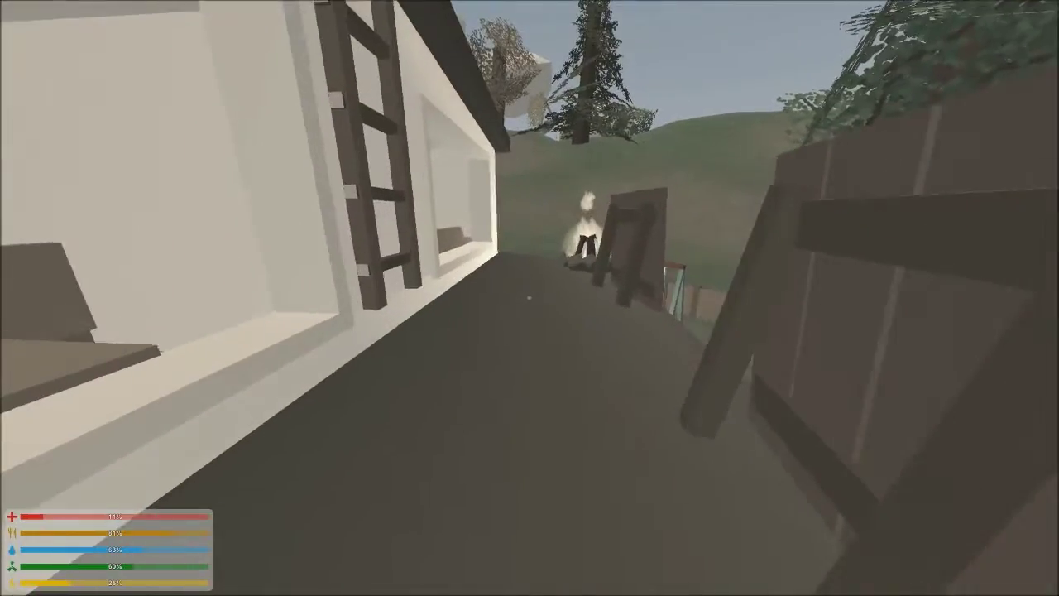
key("u")
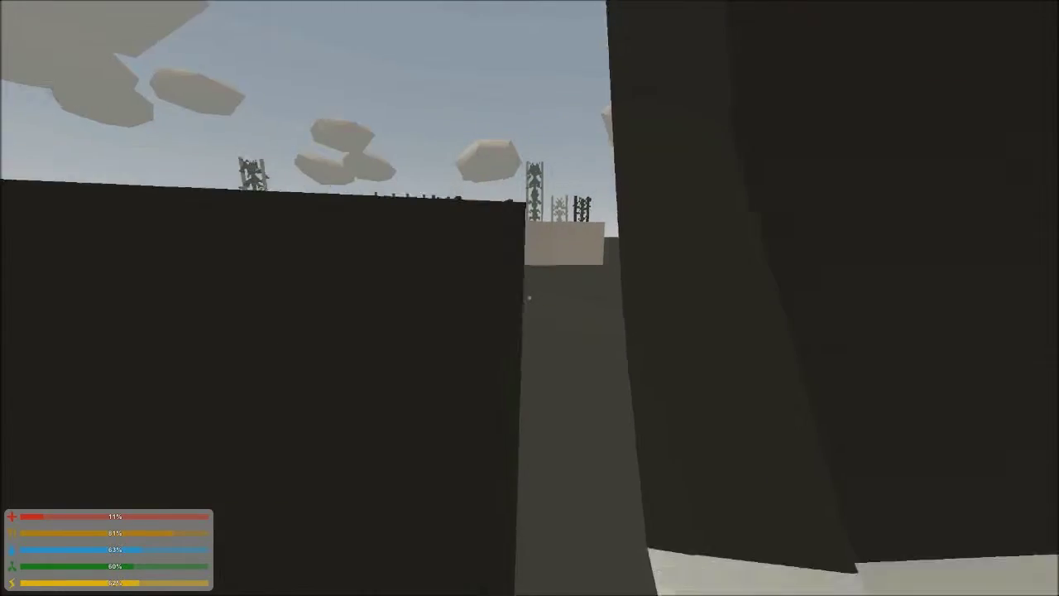
key("u")
Equip and use the healing item to raise health from 11% to 51%, then reopen the inventory
left_click(189, 10)
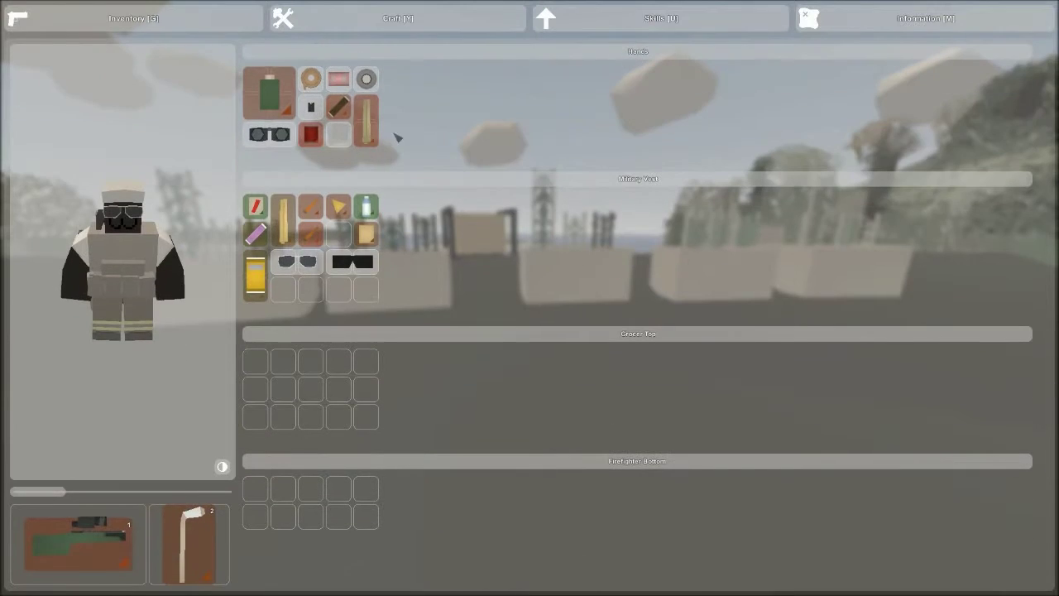
key("g")
key("1")
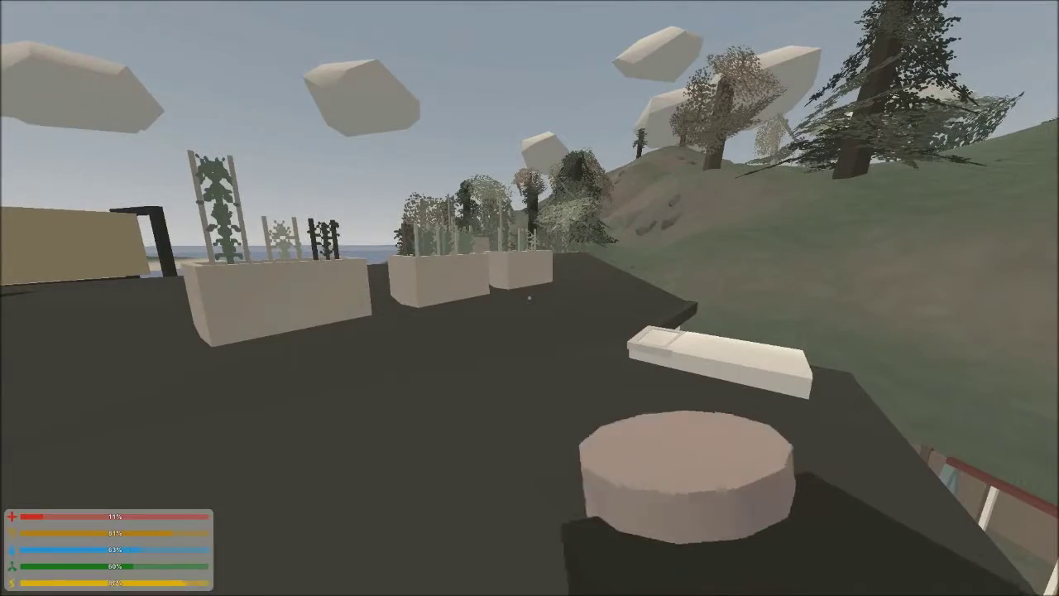
left_click(530, 298)
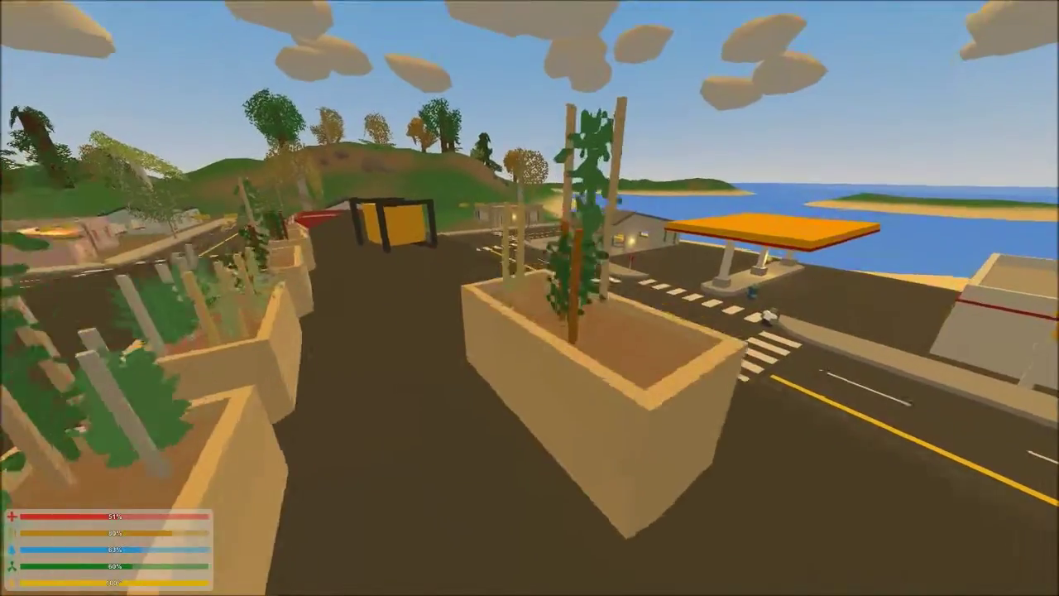
key("g")
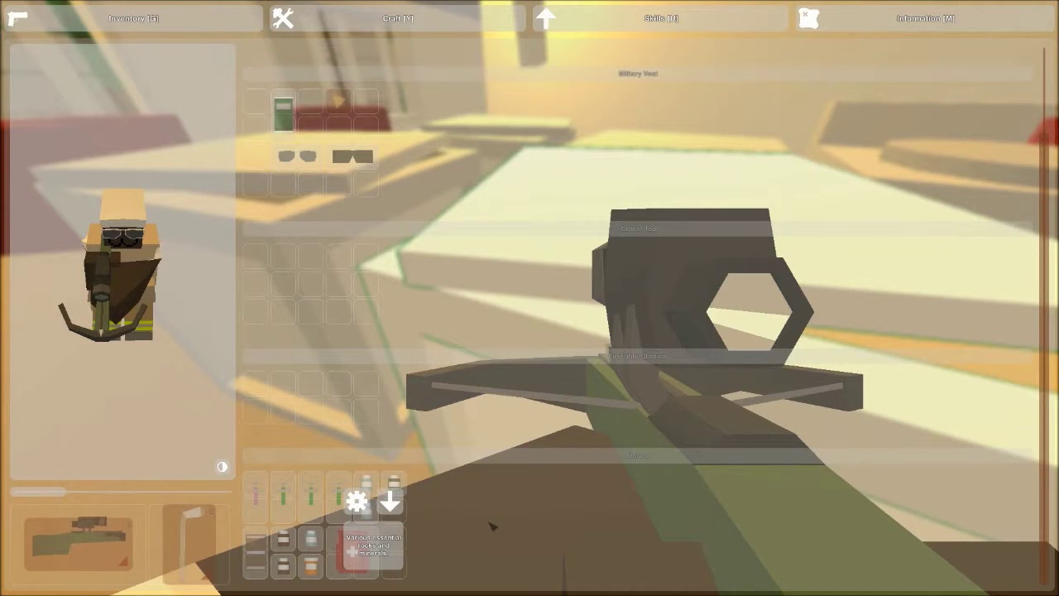
Check the Vitamins item's actions, then walk into the room toward the counter
left_click(376, 487)
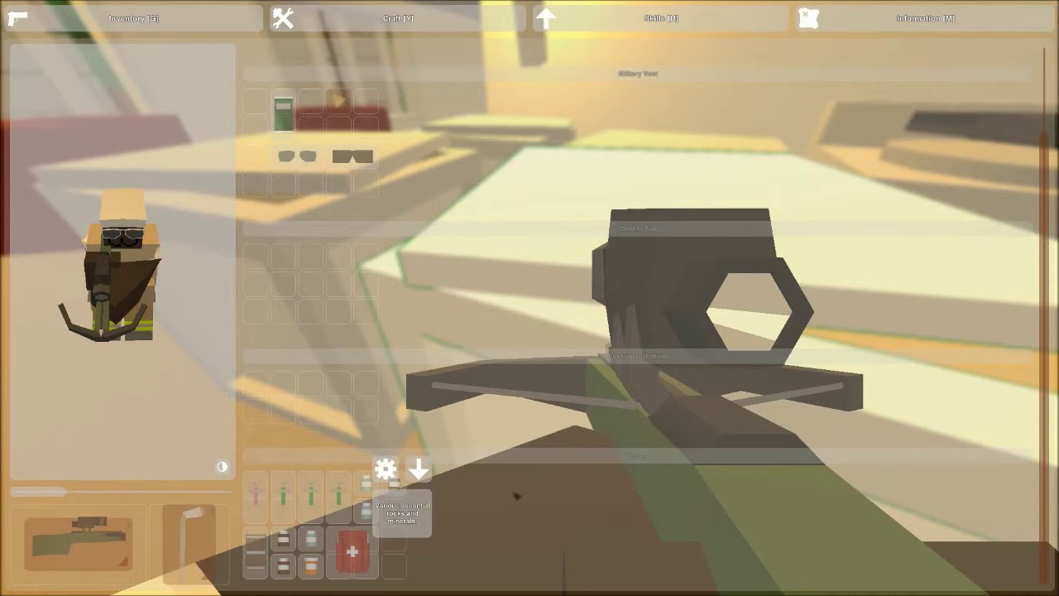
left_click(430, 494)
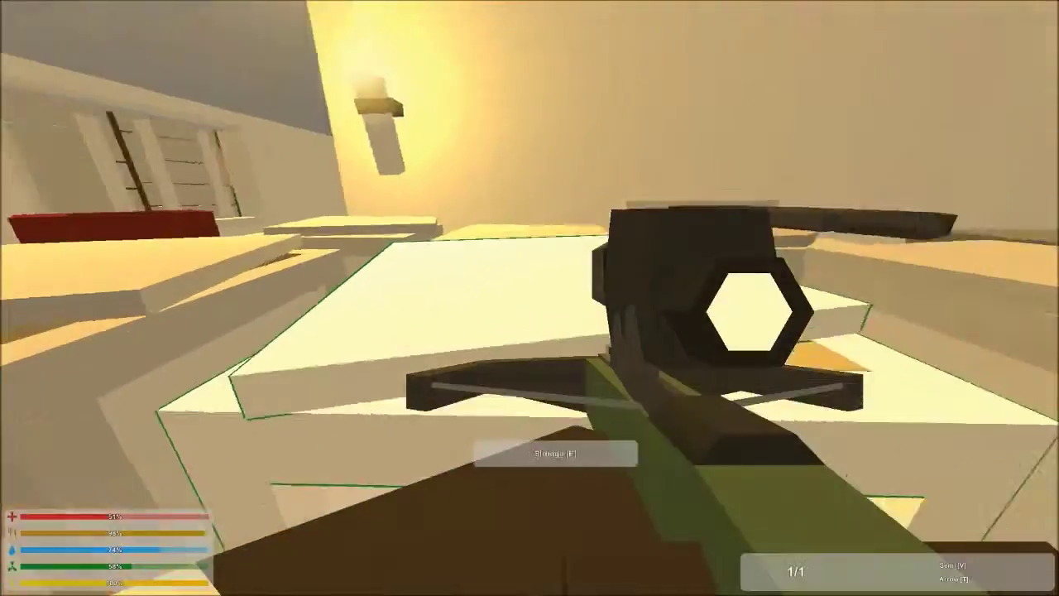
key("w")
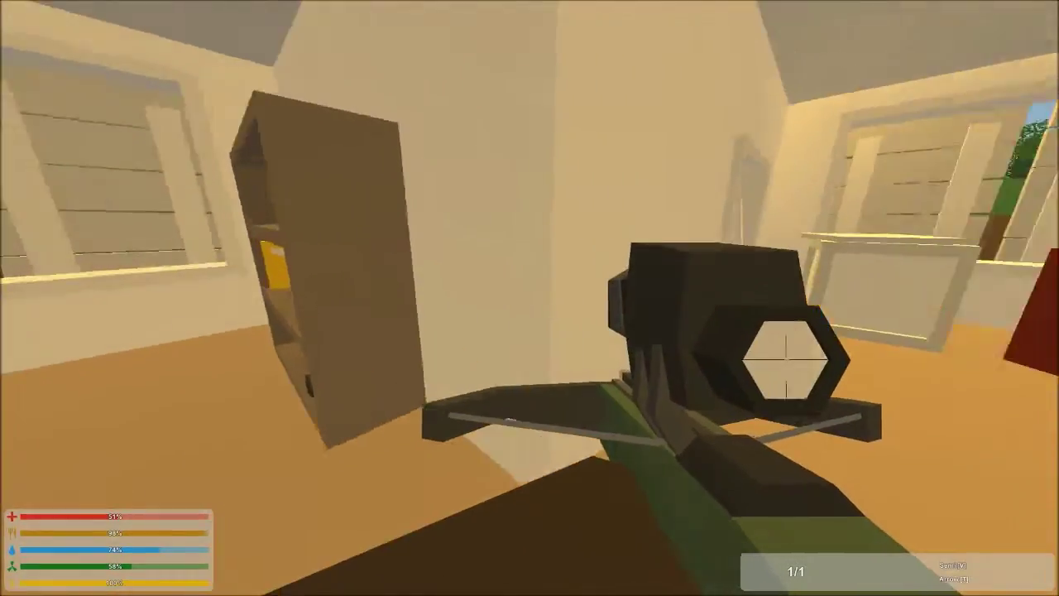
key("w")
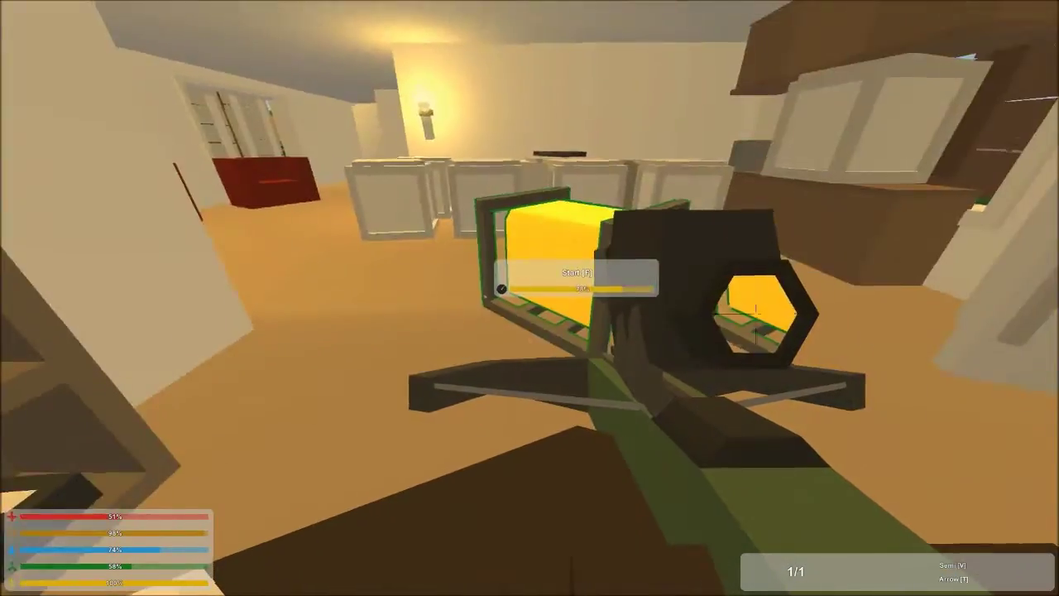
Open the counter cabinet's storage holding sunglasses, pills, adrenaline and vaccines
key("w")
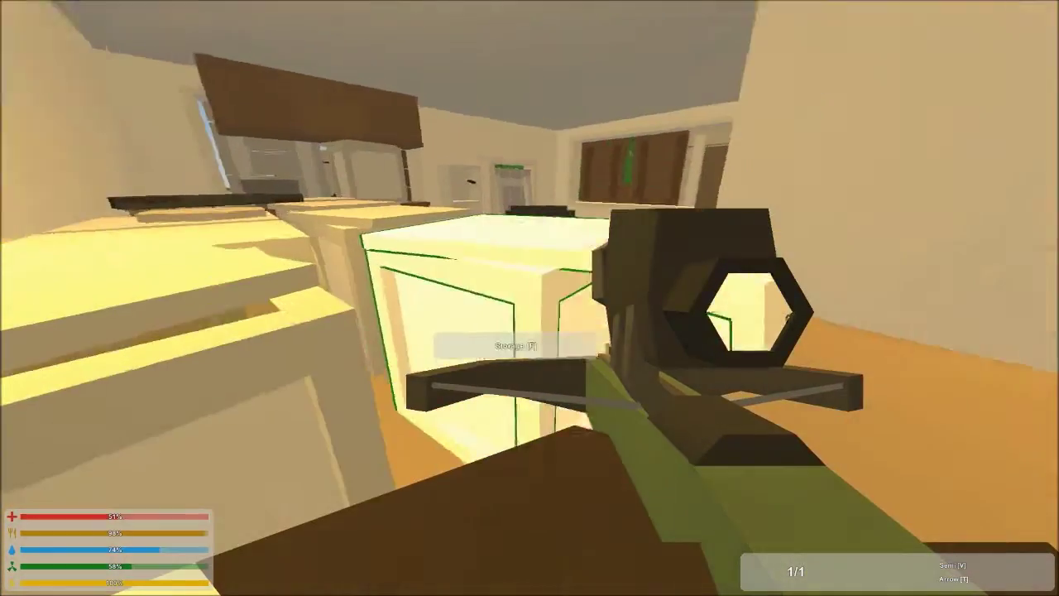
key("f")
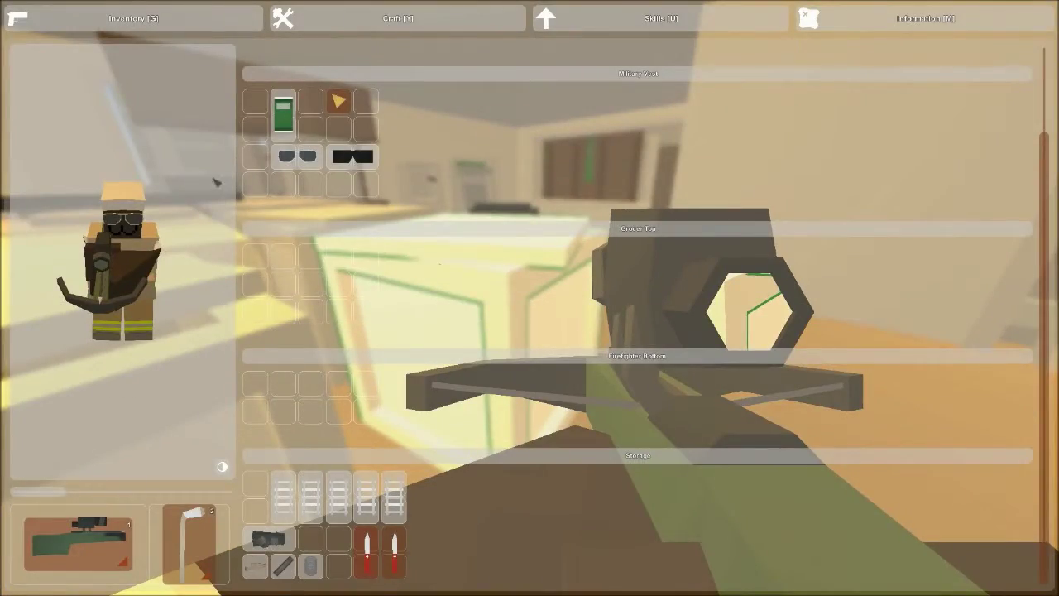
key("g")
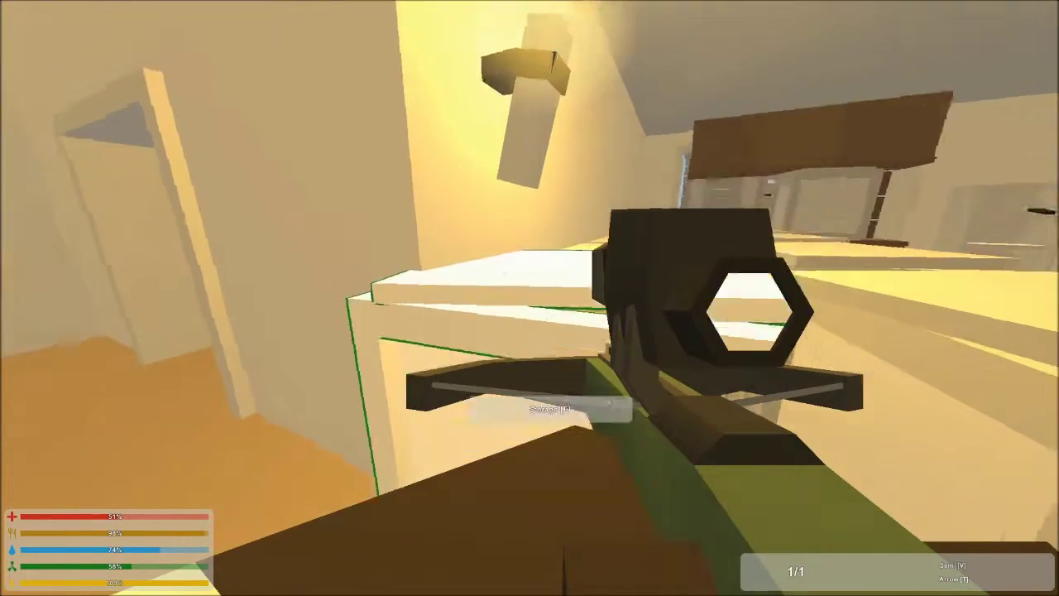
key("f")
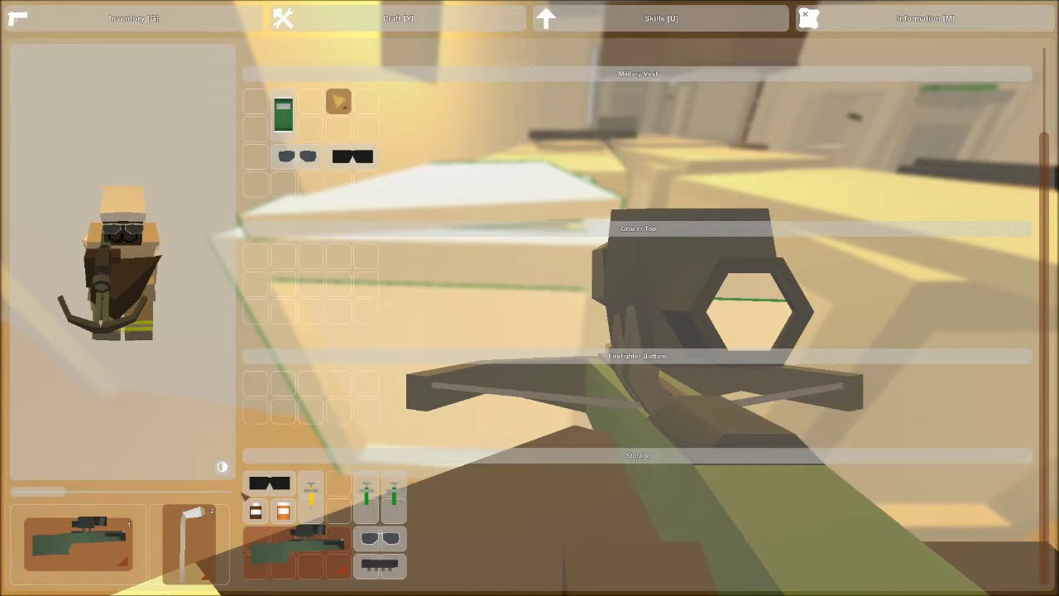
Equip the floor vaccine from the inventory and inject it
key("g")
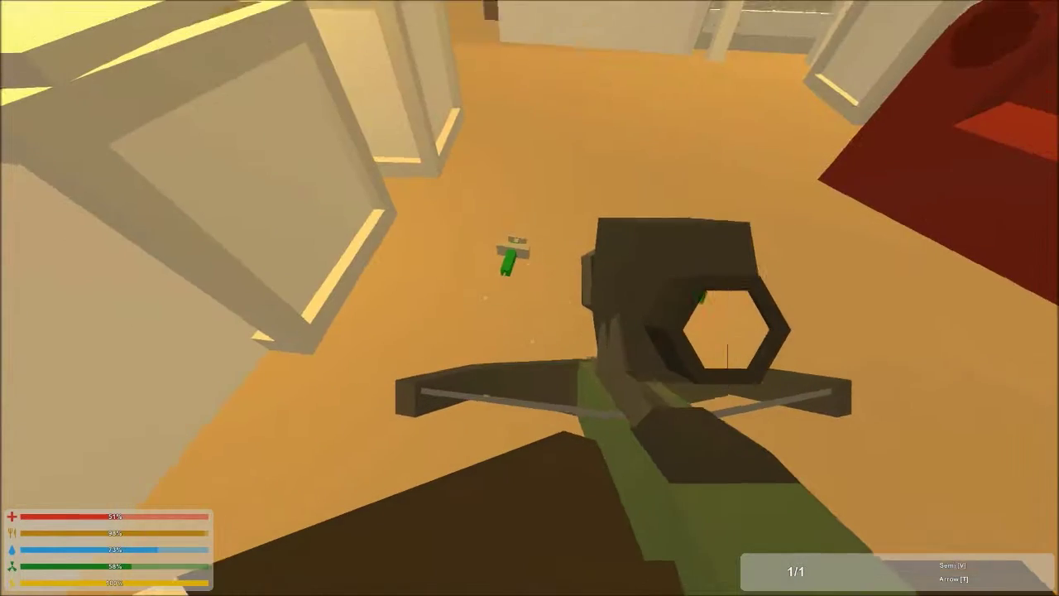
key("w")
key("g")
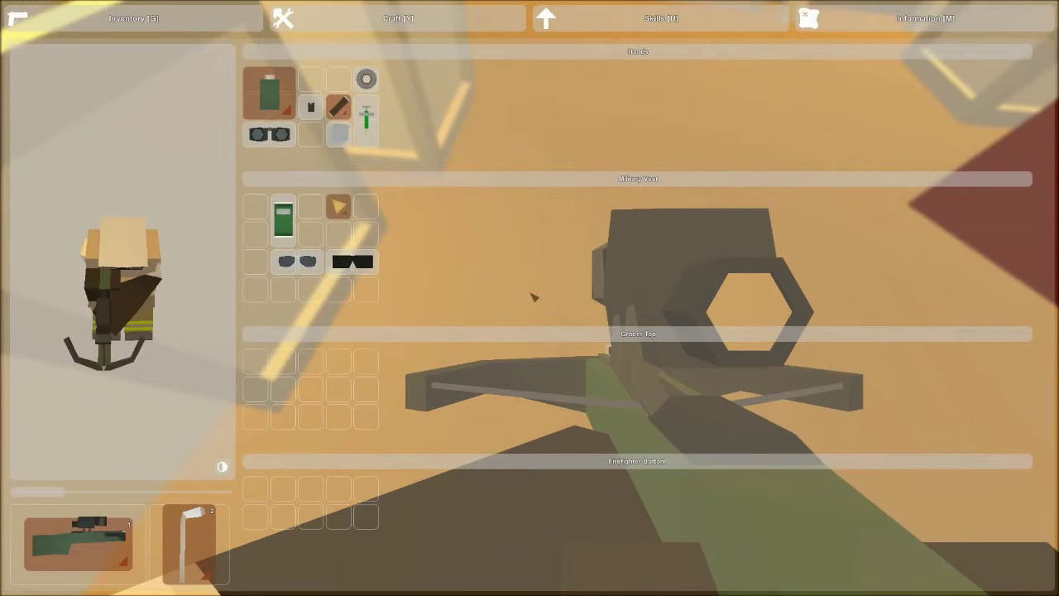
double_click(354, 139)
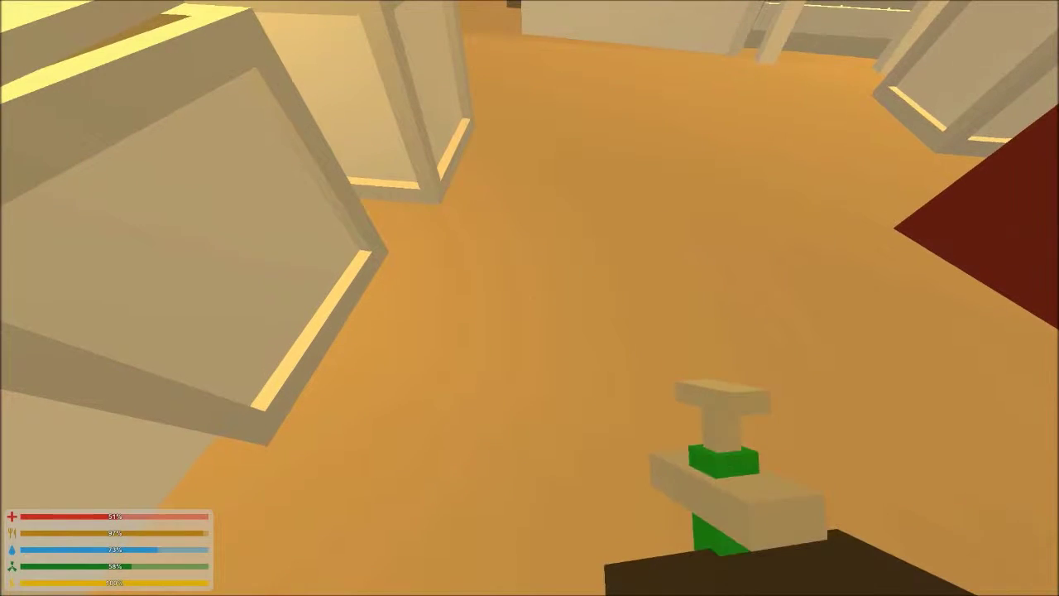
left_click(530, 298)
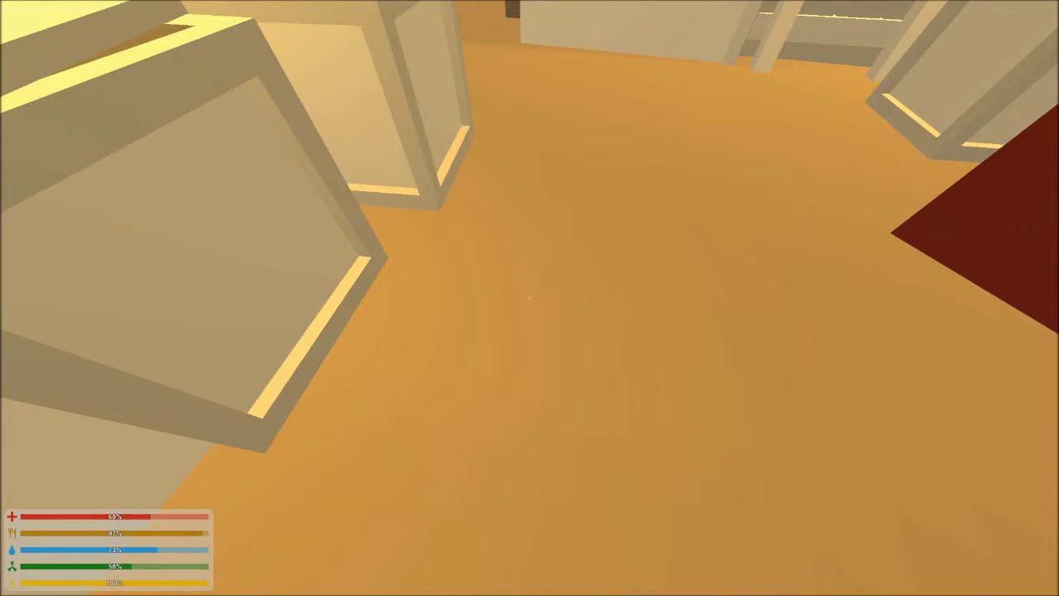
Walk over to the other survivor by the armchairs and open the inventory
key("g")
key("g")
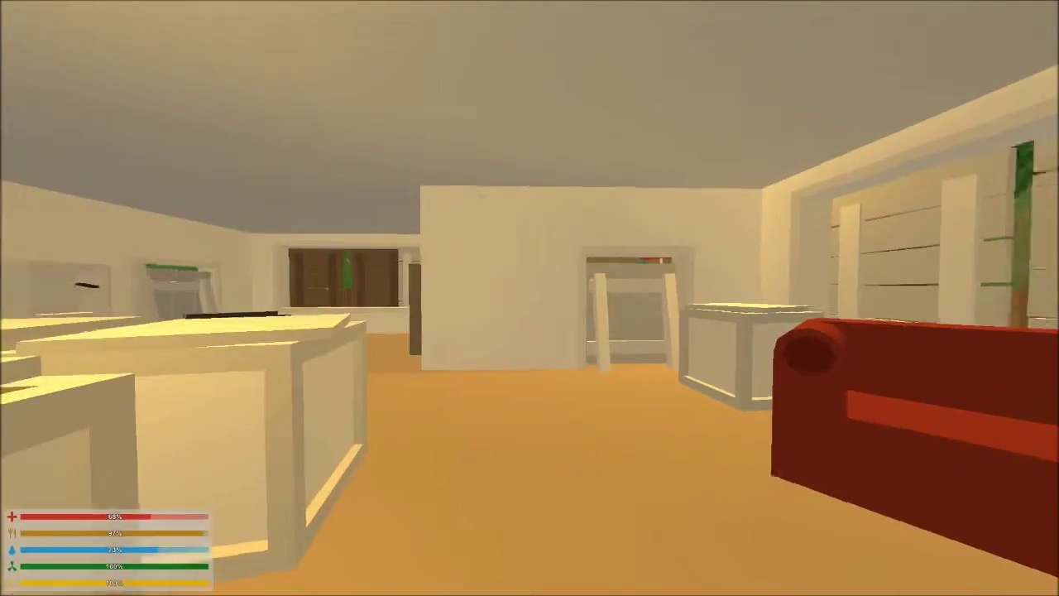
key("w")
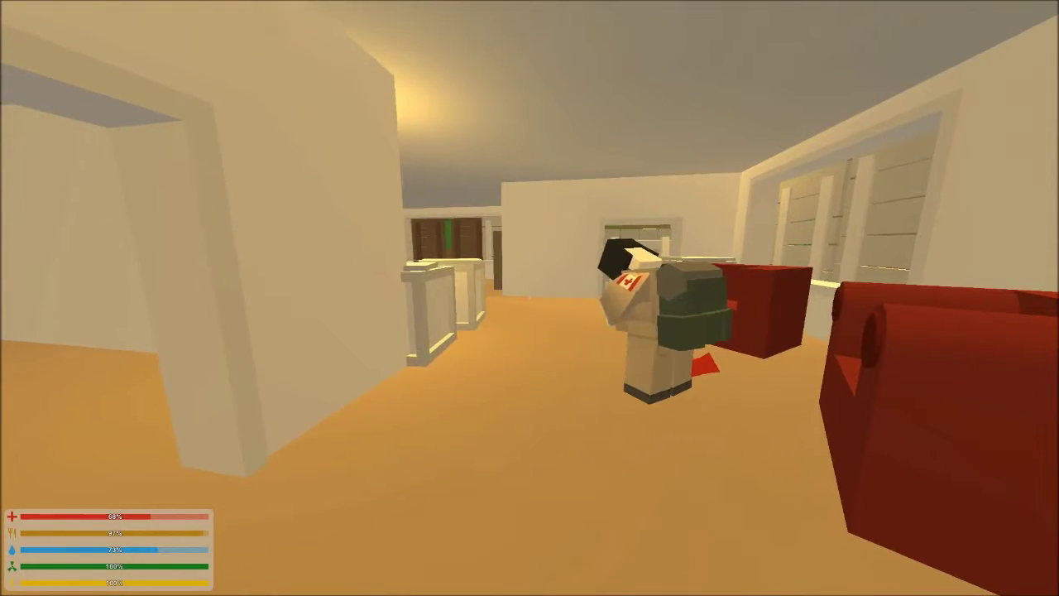
key("w")
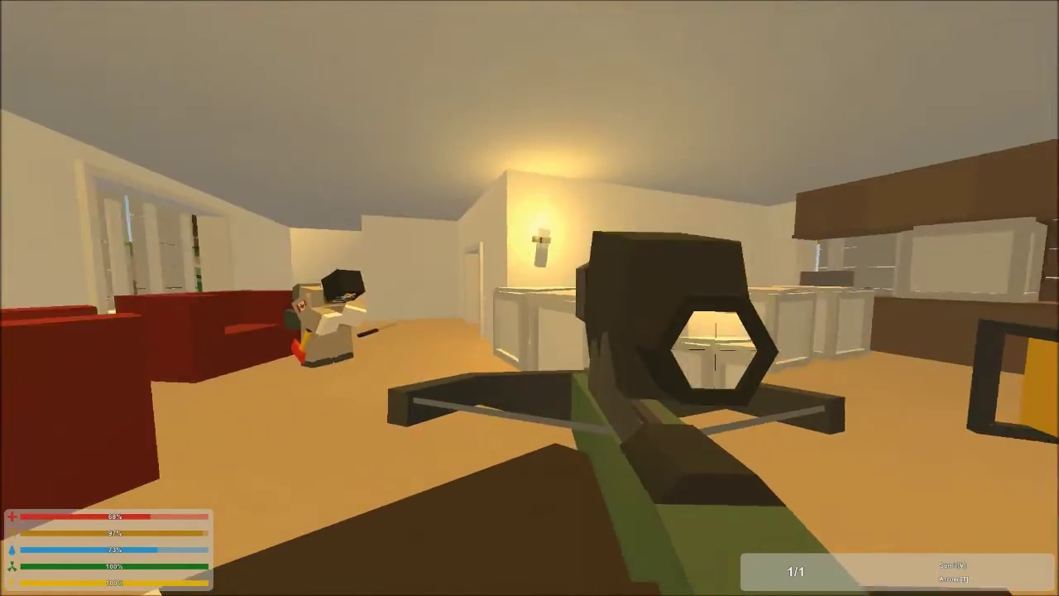
key("w")
key("w")
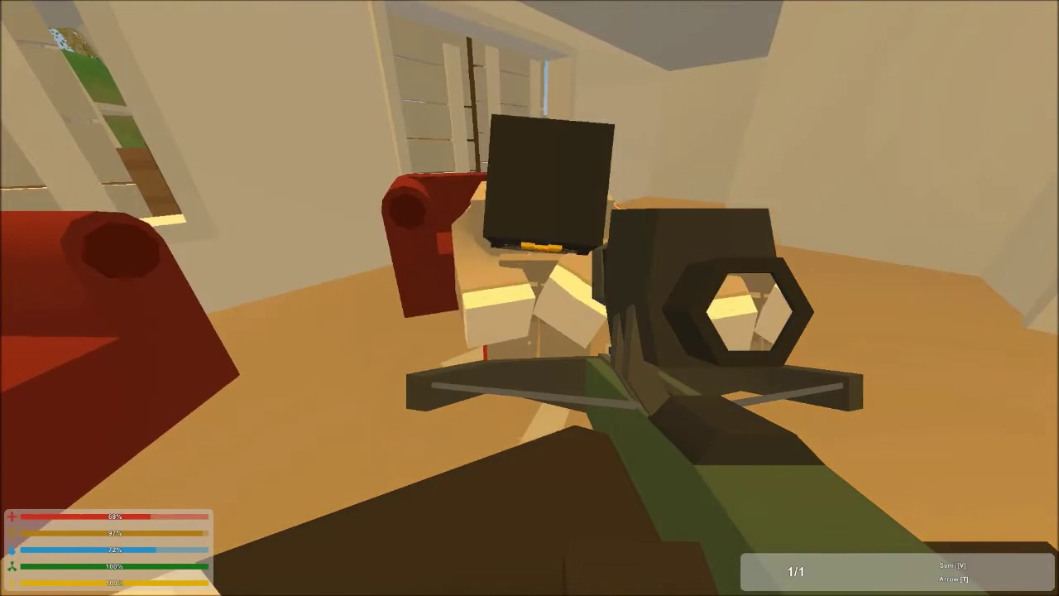
key("g")
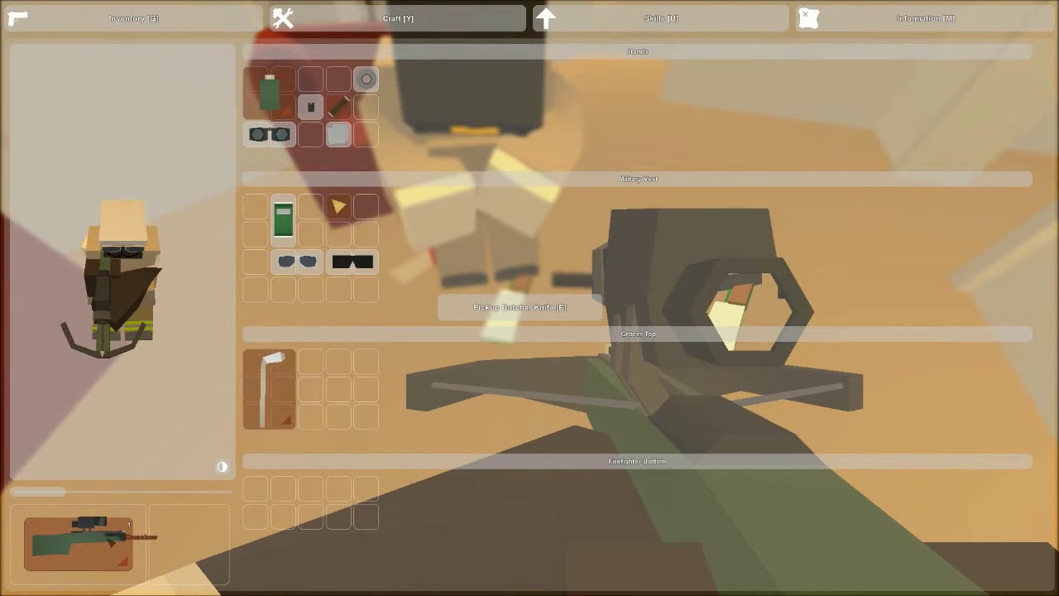
View two cabinets' storage, step back toward the other survivor, and open the inventory
key("g")
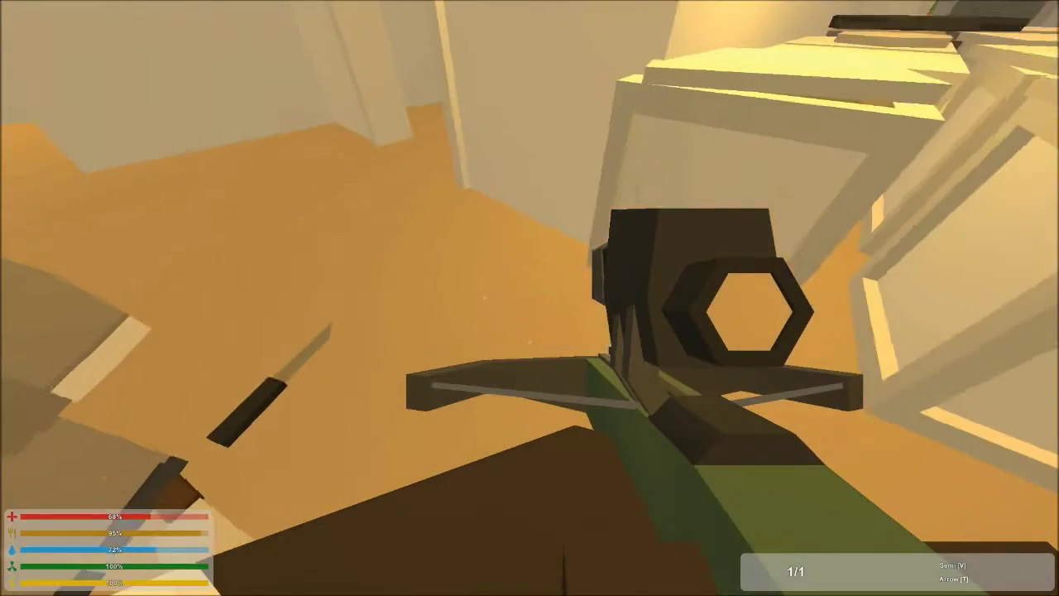
key("f")
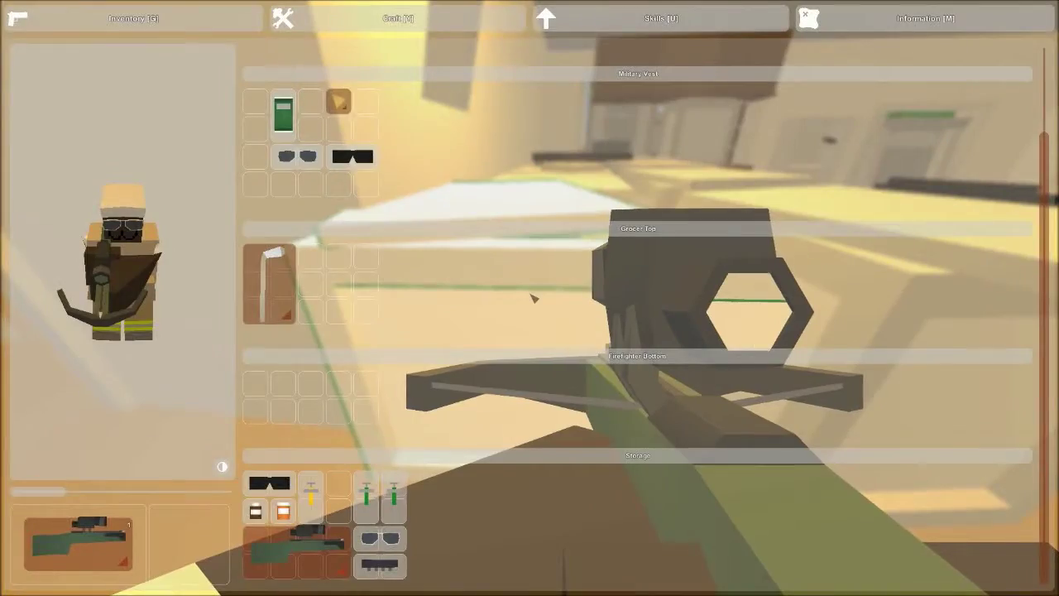
key("g")
key("f")
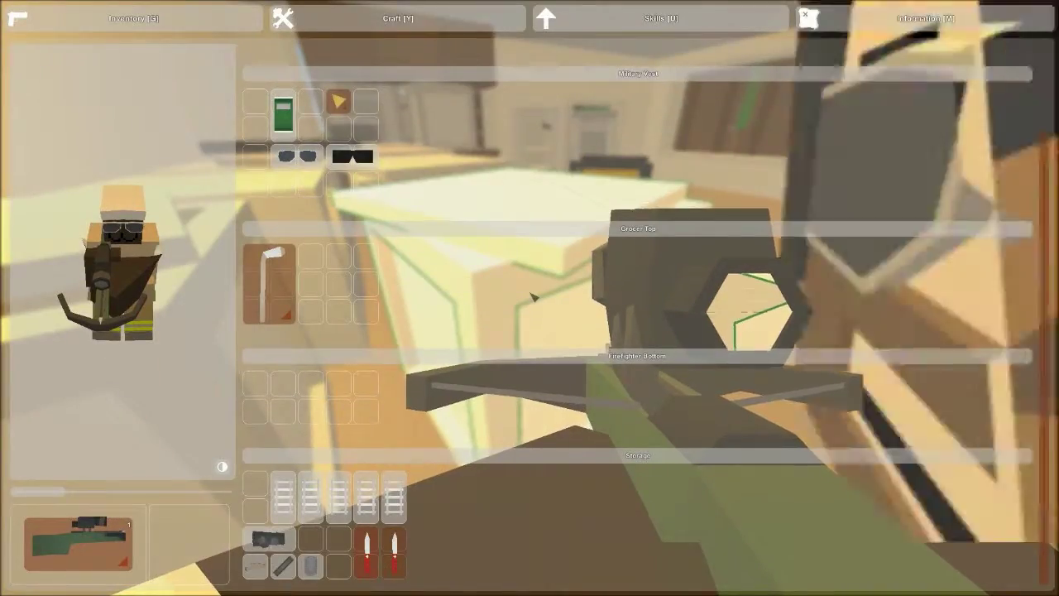
key("g")
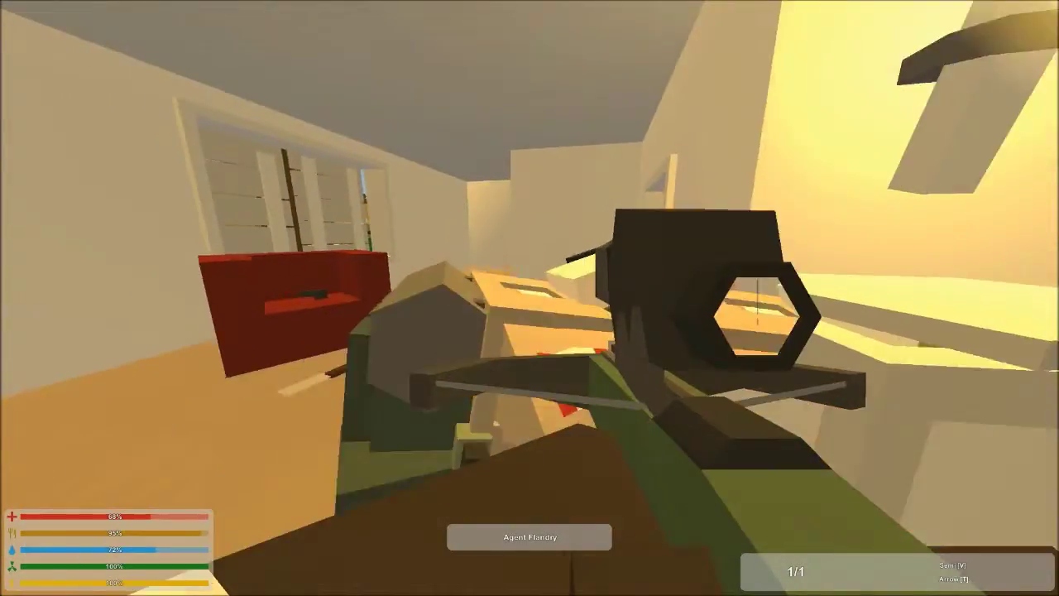
key("s")
key("g")
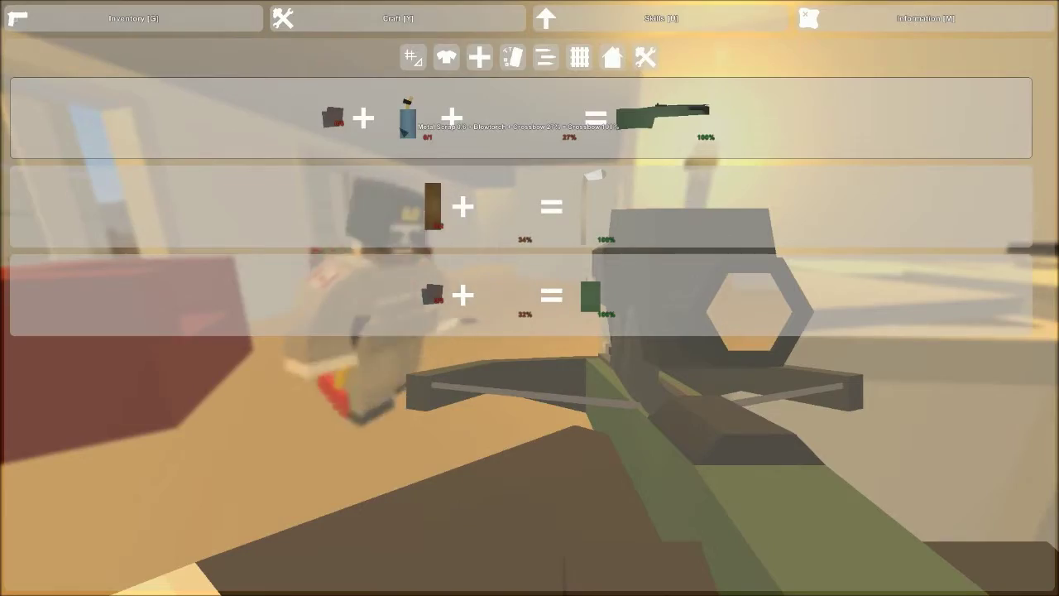
Close the Craft menu and open the storage crate beside the medical supplies
key("y")
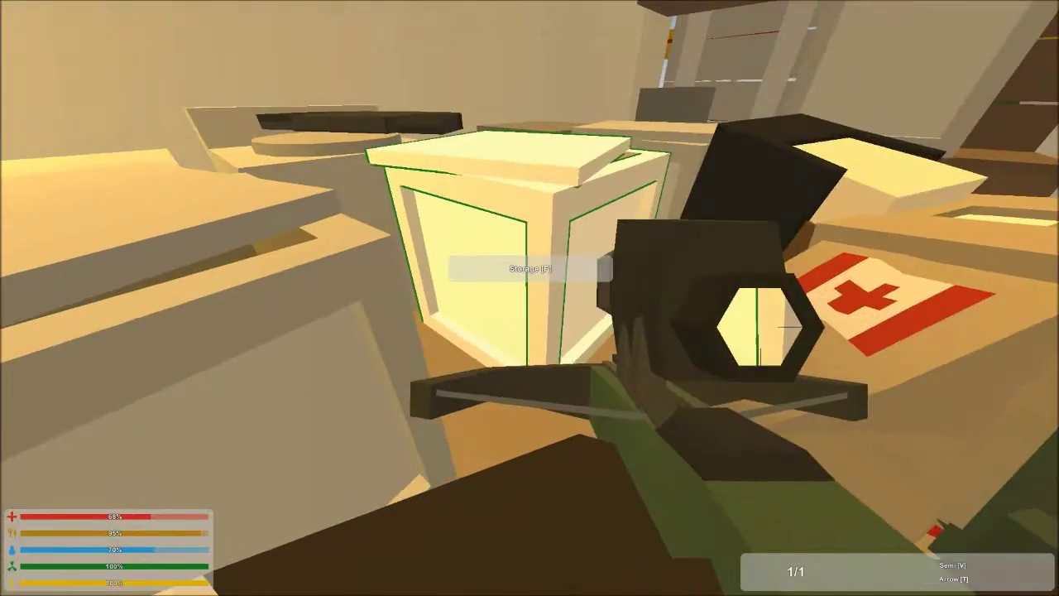
Move the blue bottle from the crate into the Grocer Top
key("f")
key("g")
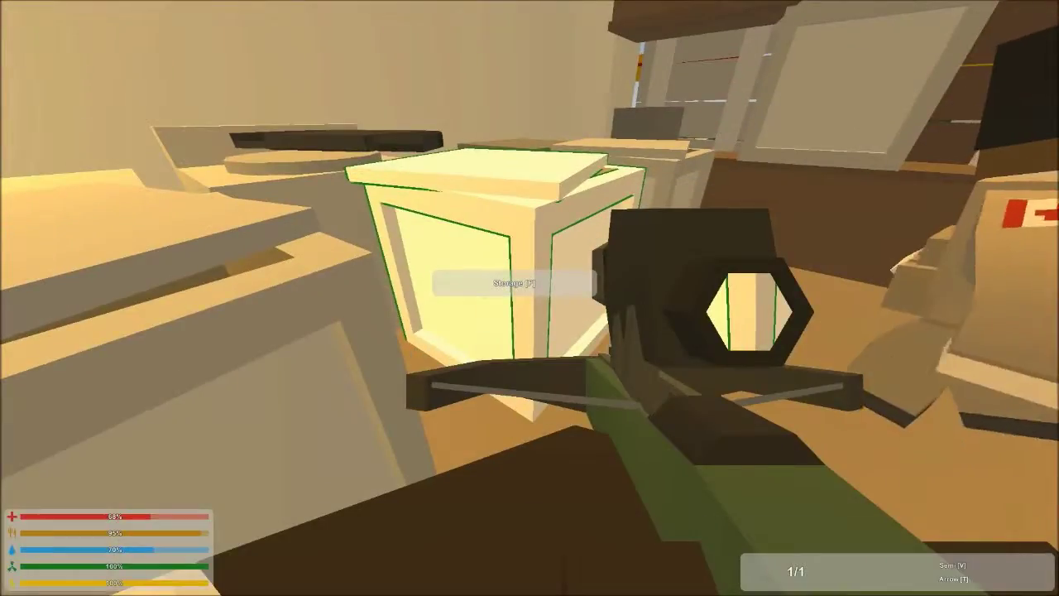
key("f")
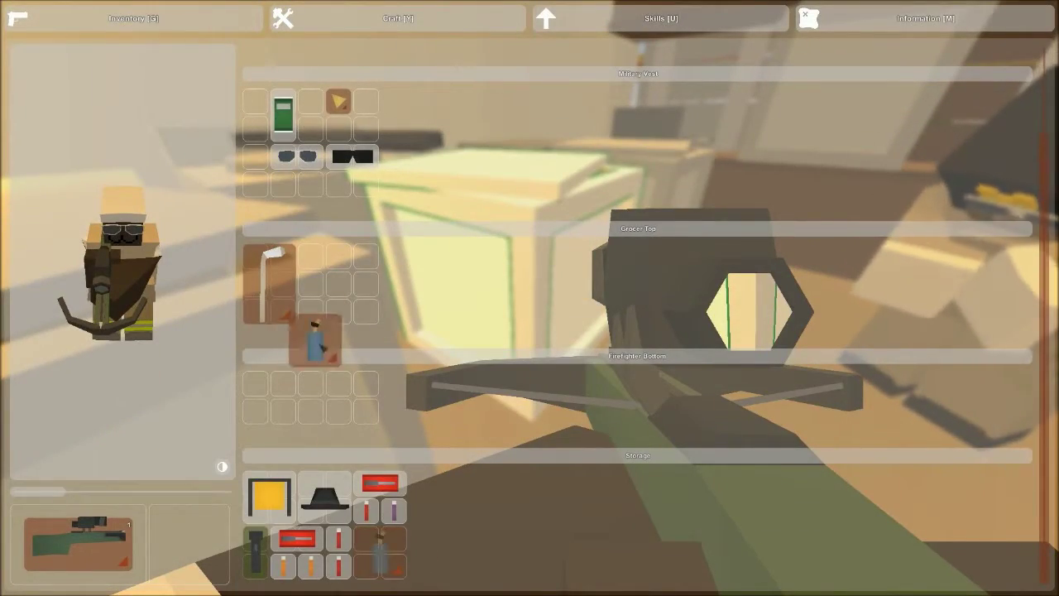
left_click_drag(384, 561, 330, 277)
key("g")
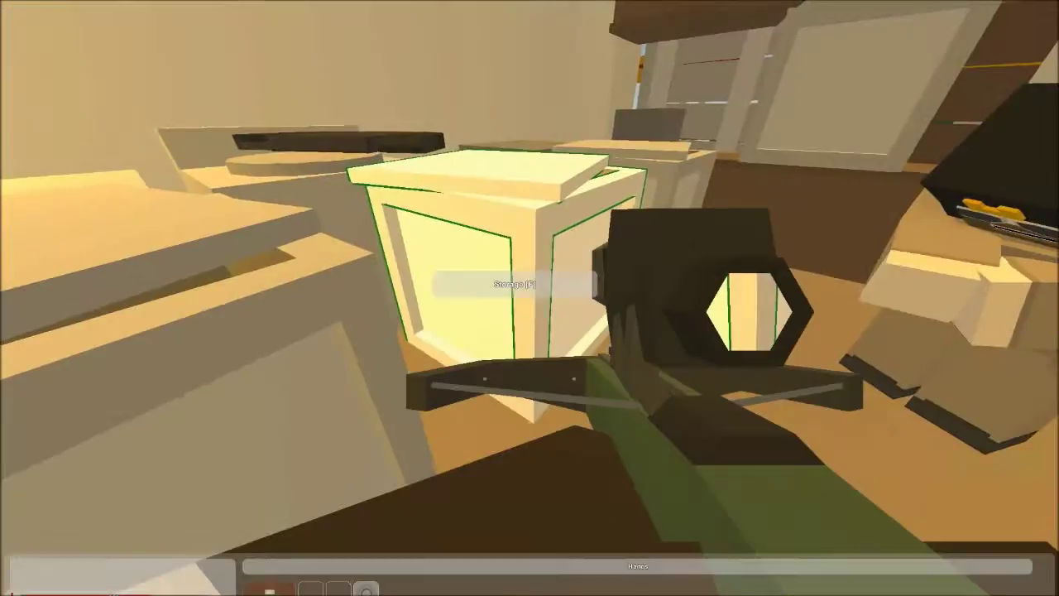
Check the contents of the other kitchen storage shelves
key("f")
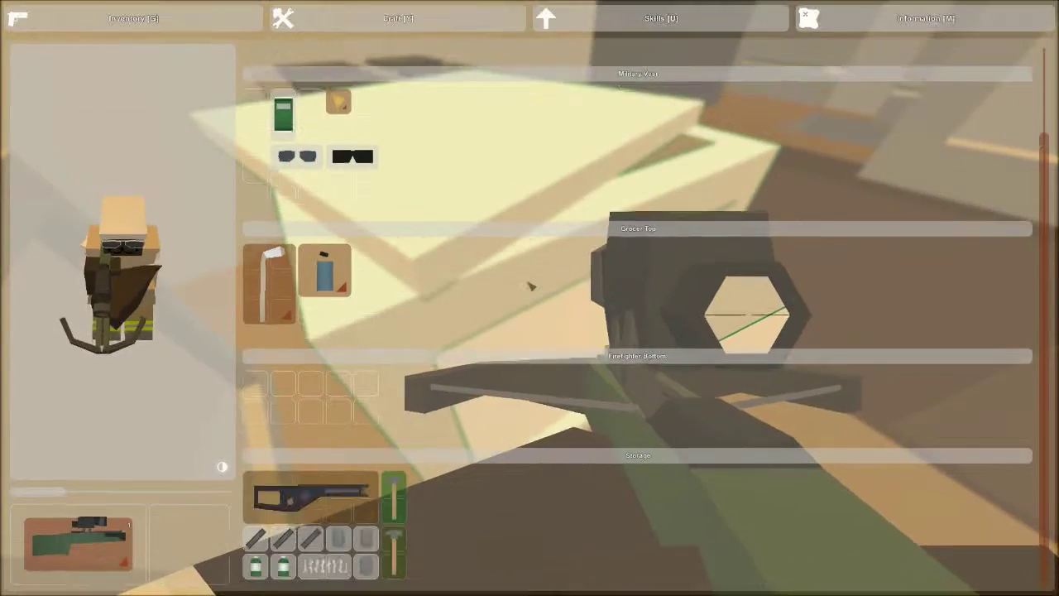
key("g")
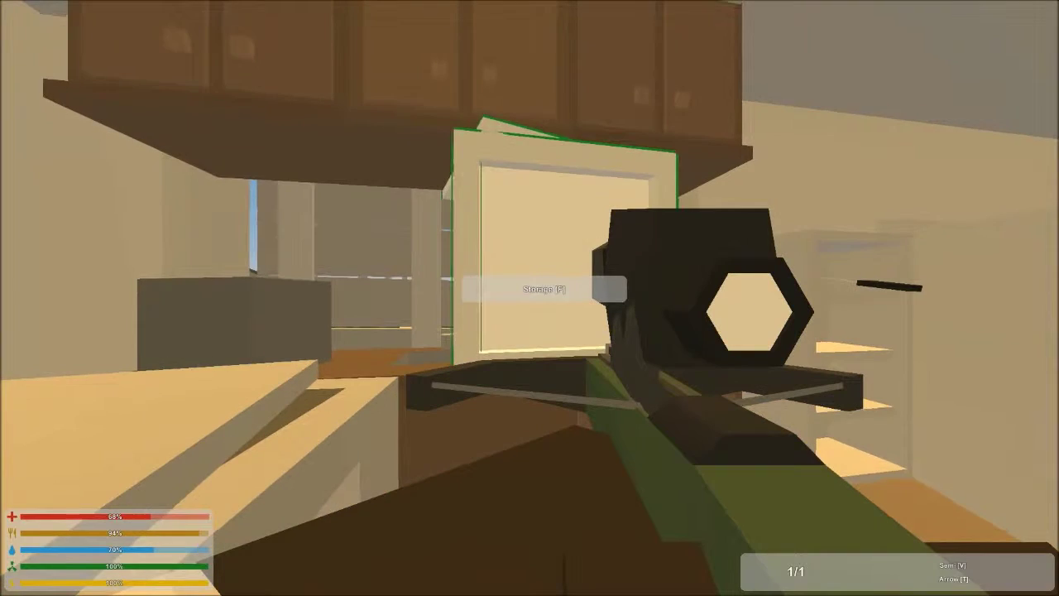
key("f")
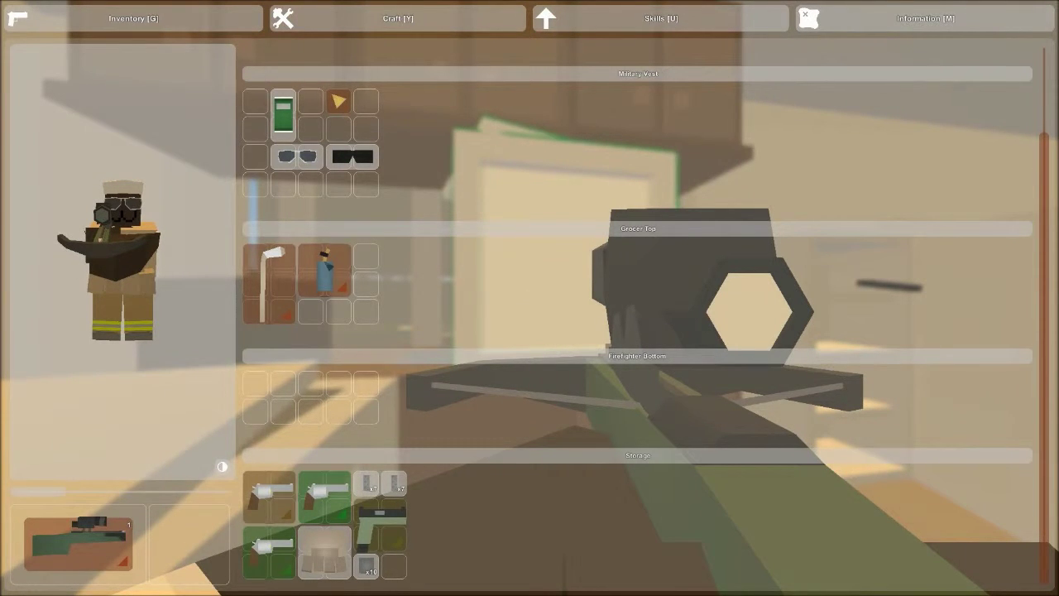
key("g")
key("f")
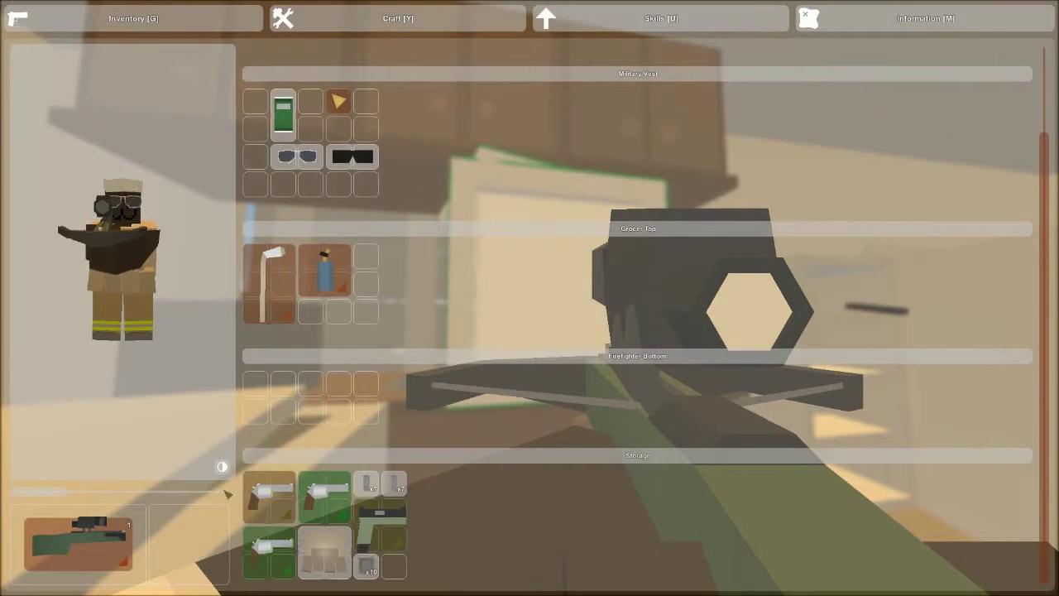
Inspect the crossbow's condition and close the inventory
left_click(65, 538)
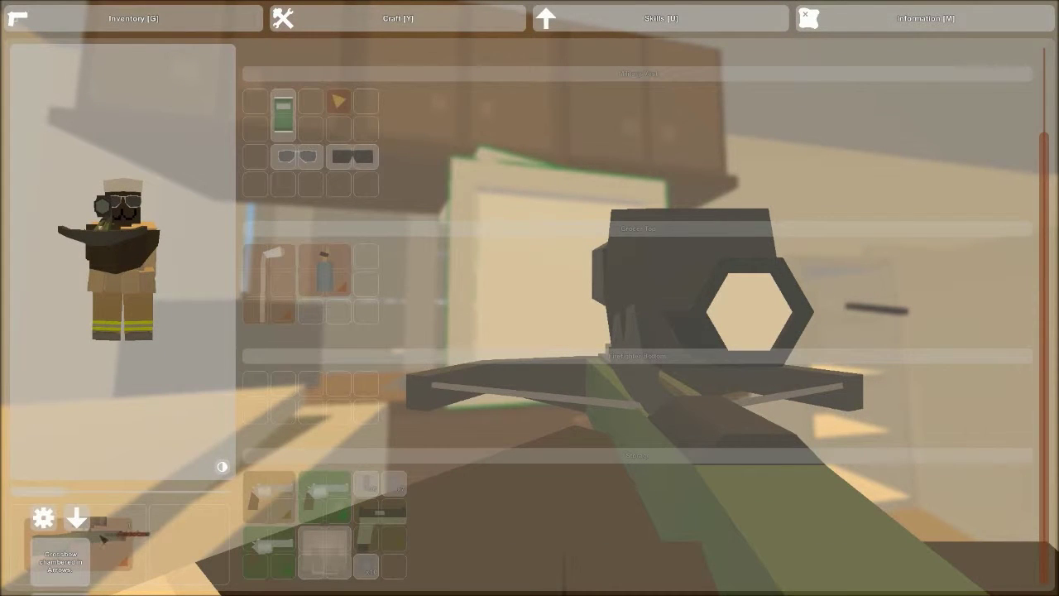
left_click(122, 524)
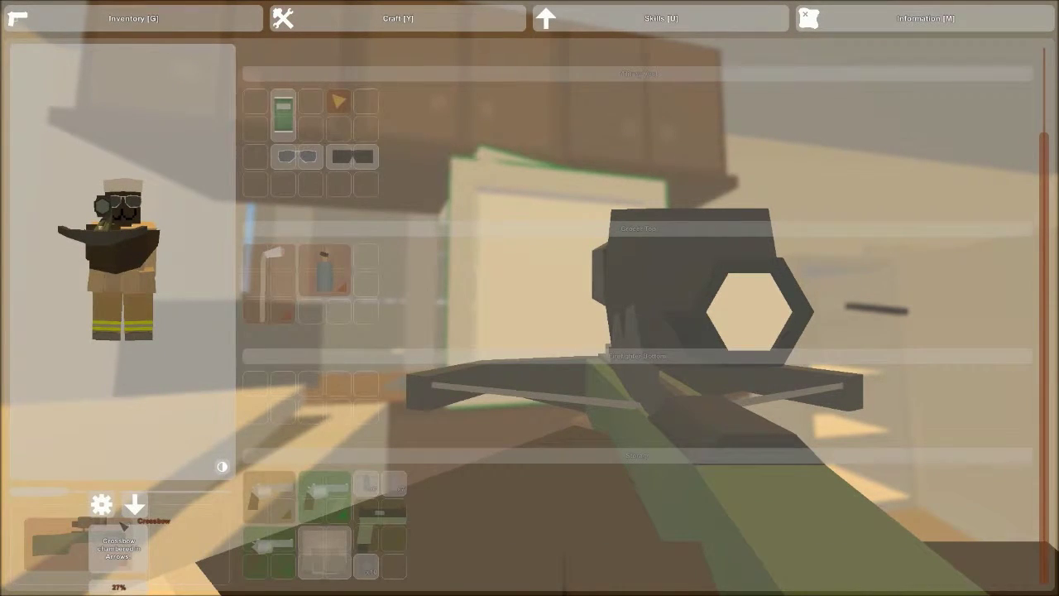
key("g")
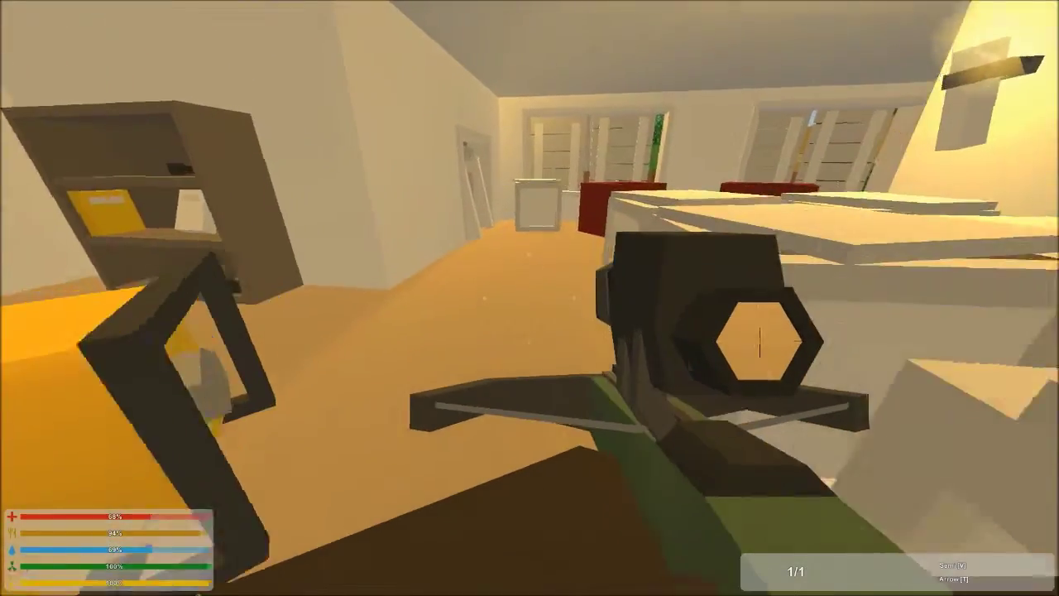
Glance at the island map, pick up the Black Tee, then reopen the map
key("g")
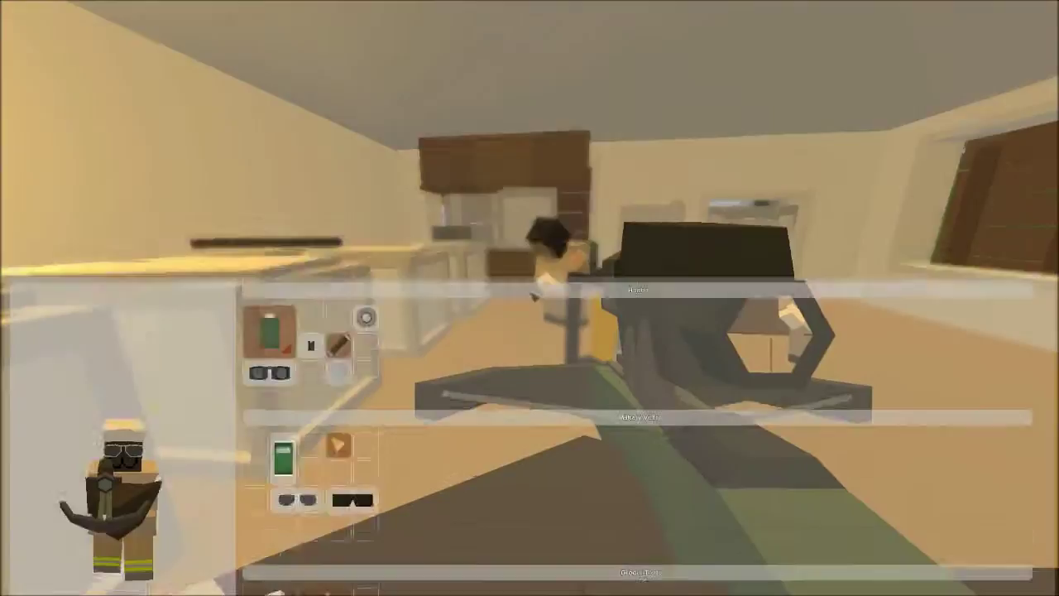
key("g")
key("m")
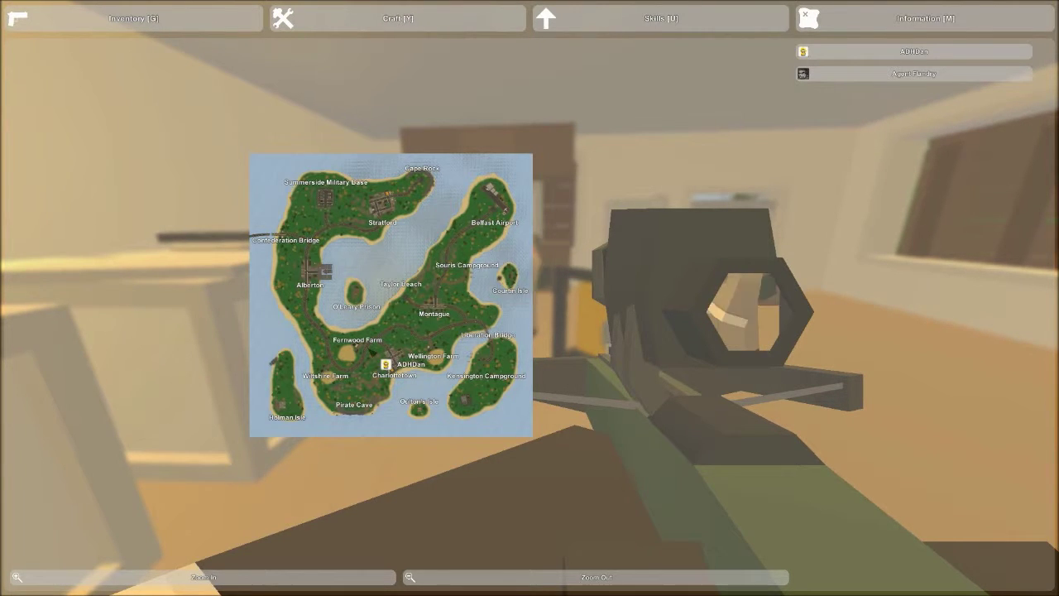
key("m")
key("m")
key("m")
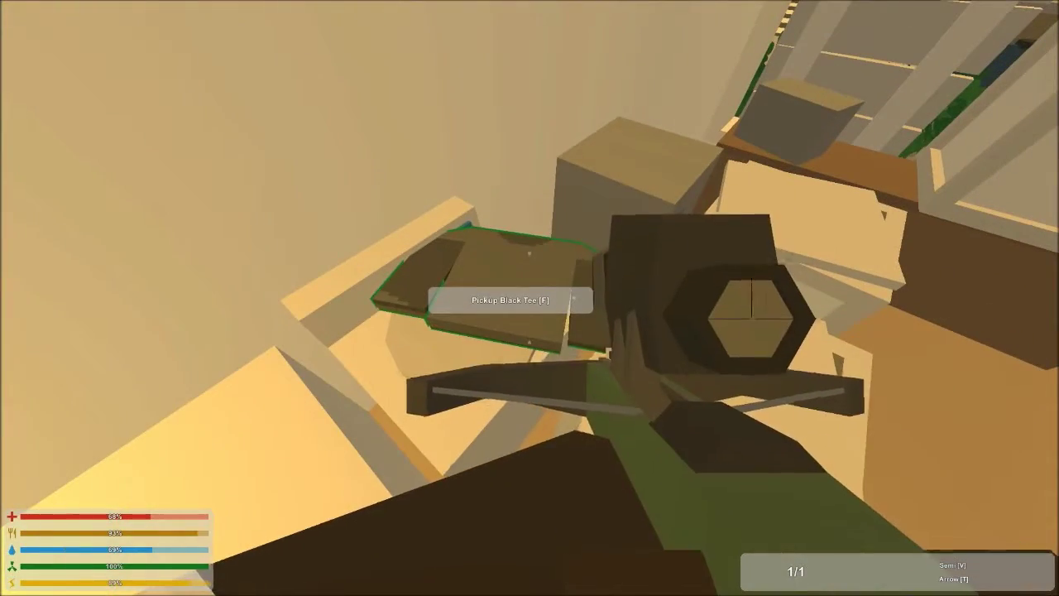
key("f")
key("m")
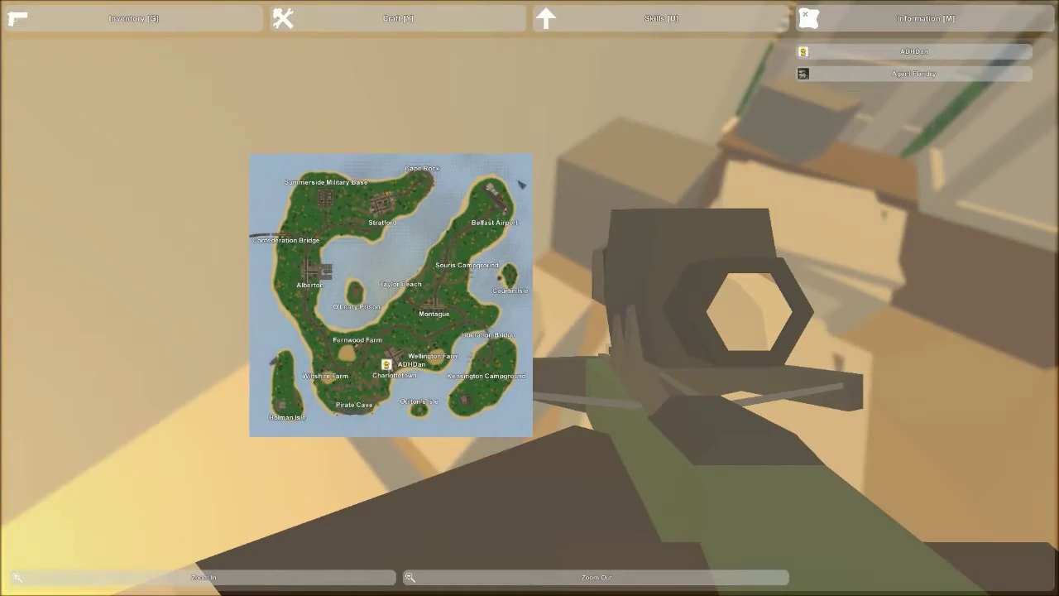
Browse the clothing and other recipe categories in the crafting menu
left_click(384, 31)
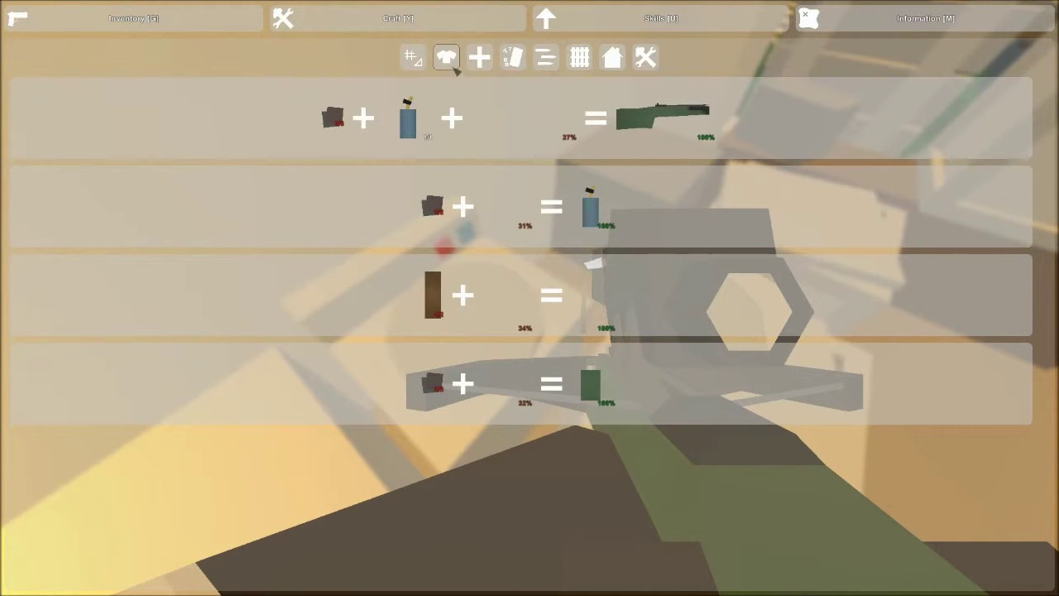
left_click(457, 61)
left_click(479, 62)
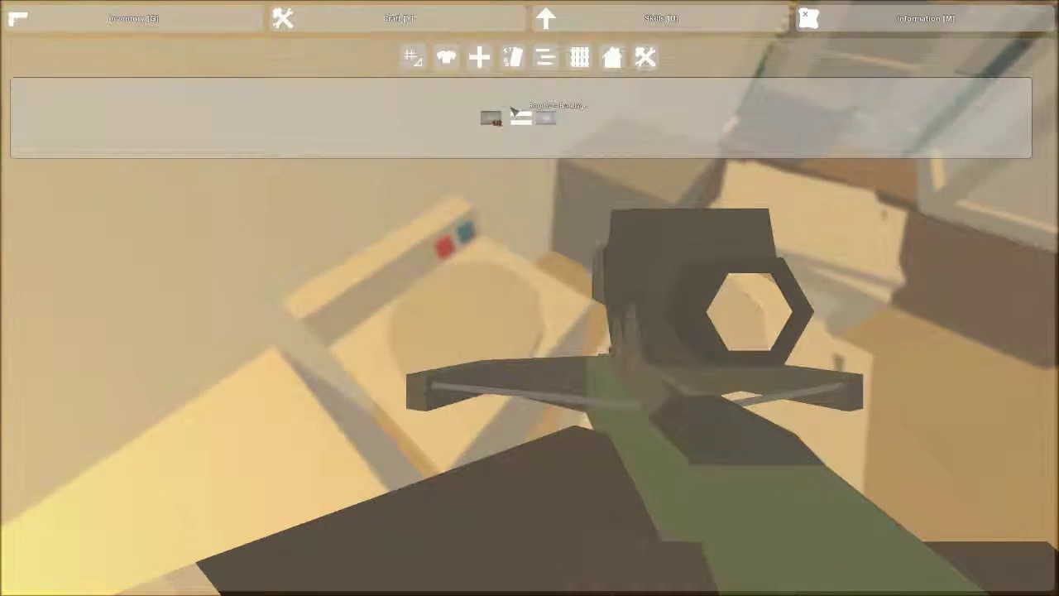
key("y")
key("y")
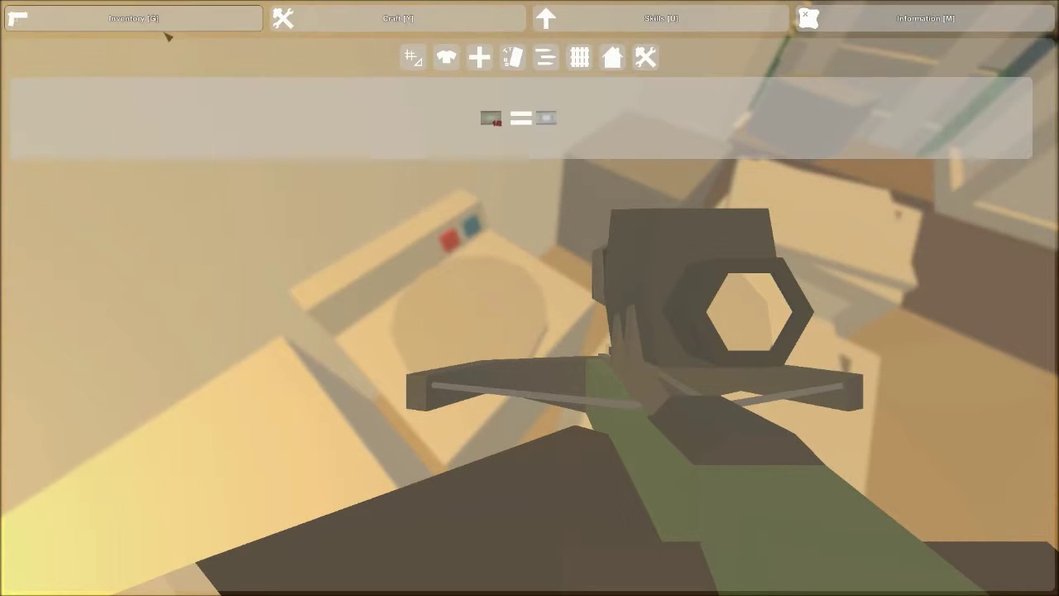
Return to the inventory and open the nearby storage box's contents
left_click(142, 28)
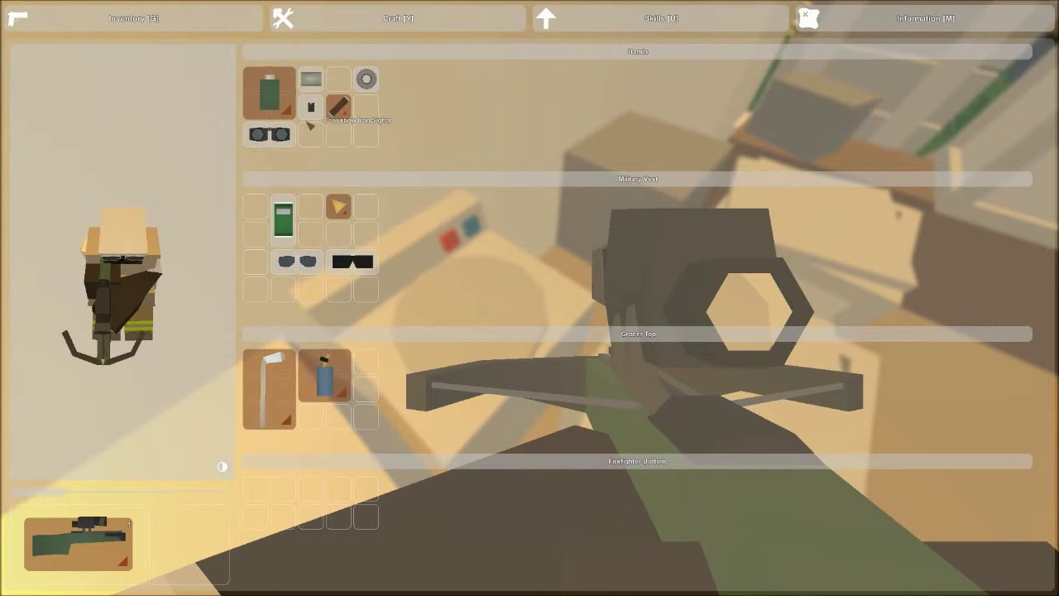
key("g")
key("f")
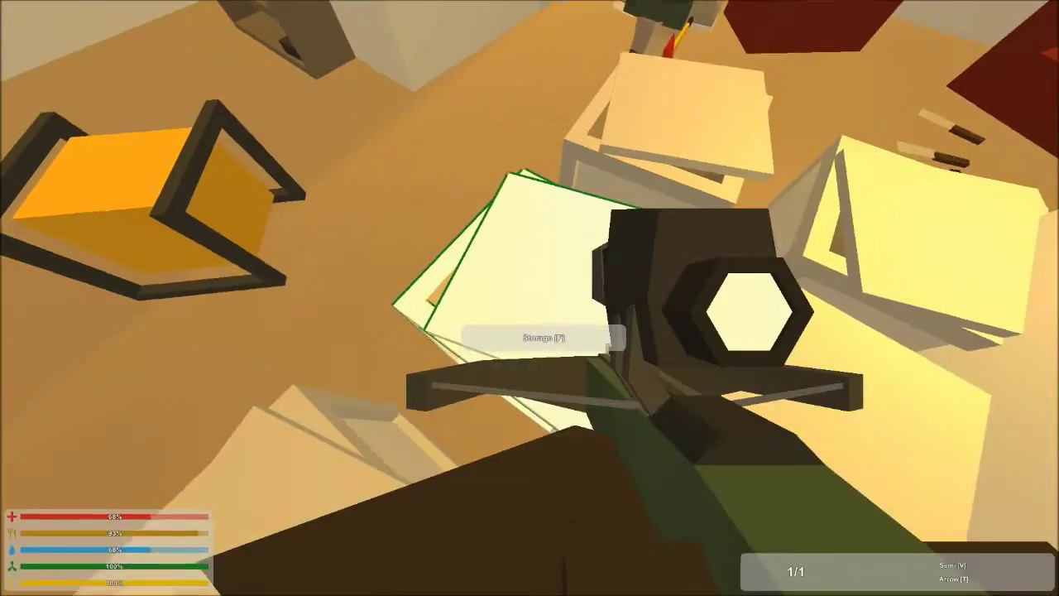
key("f")
key("g")
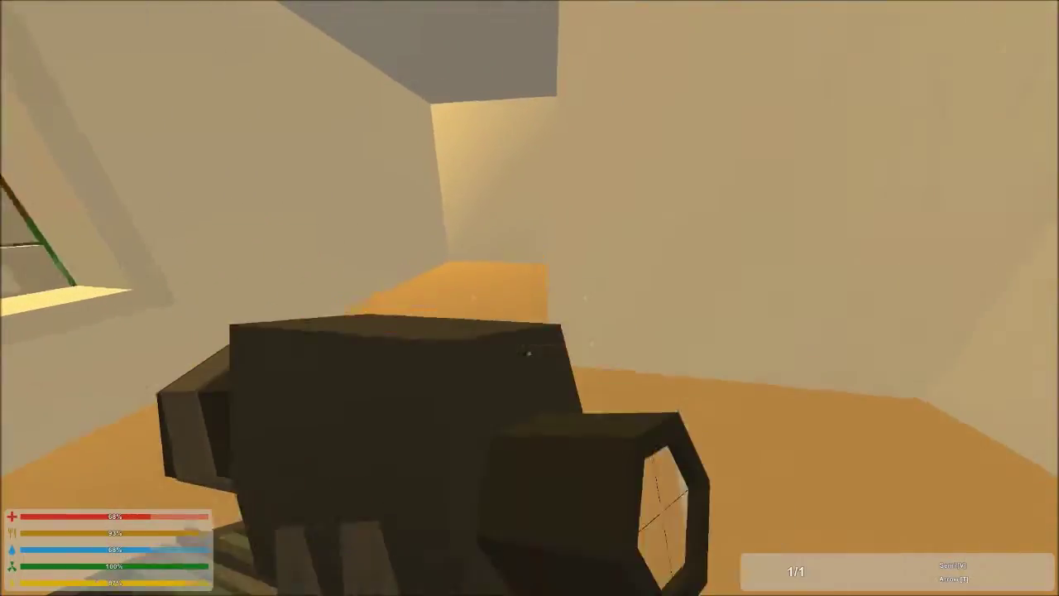
Check the last storage box, then move the saw from the bedroom crate into the Military Vest
key("w")
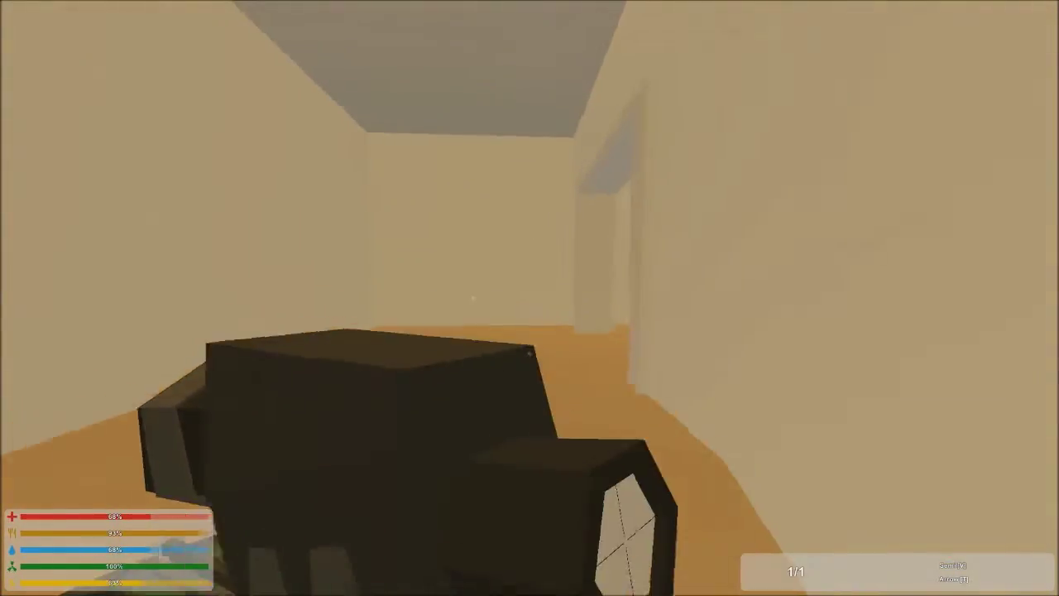
key("f")
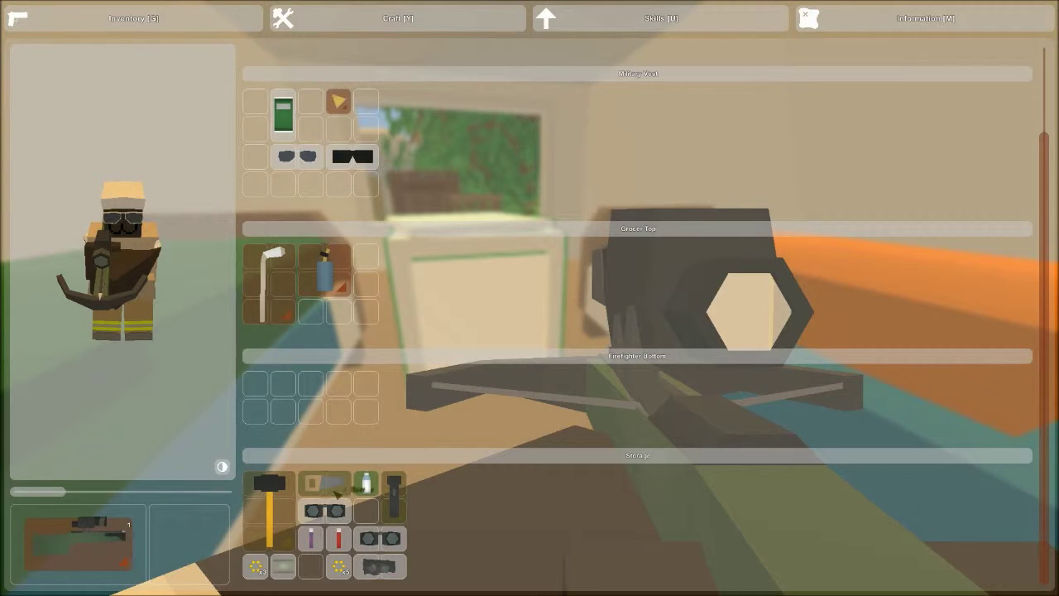
left_click_drag(336, 491, 365, 130)
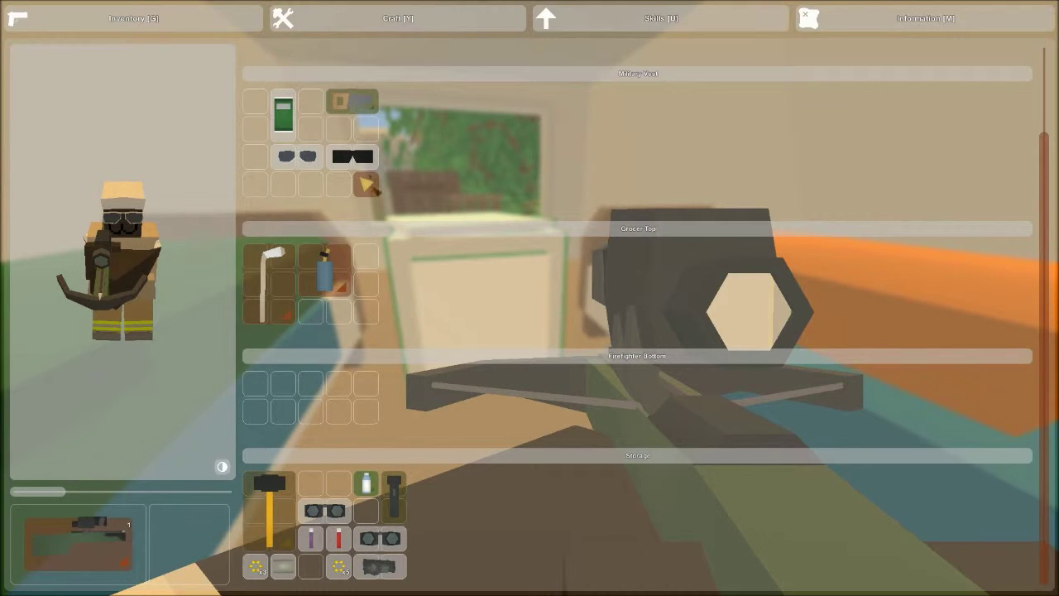
key("g")
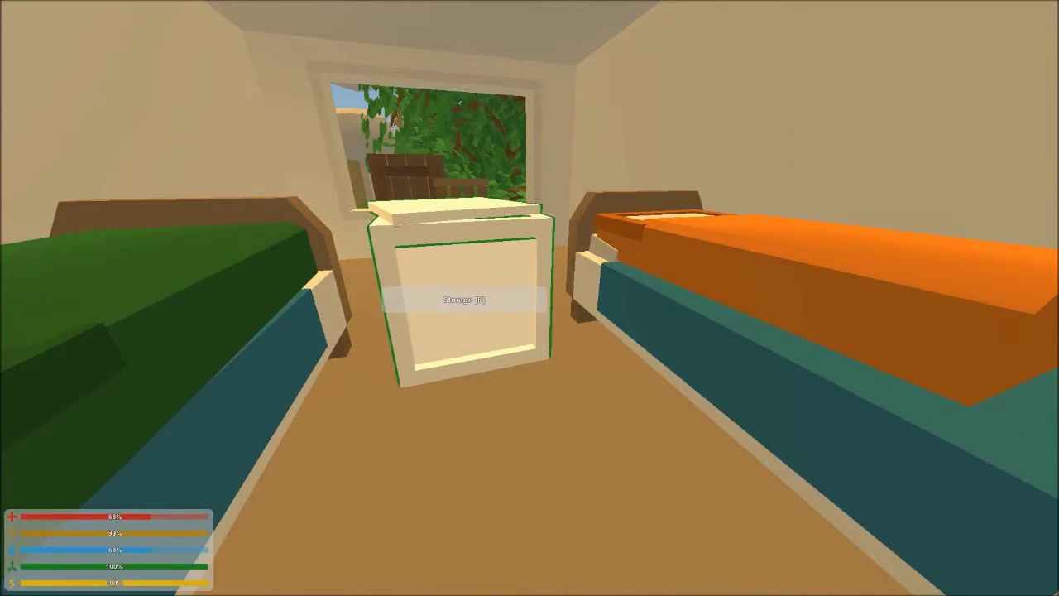
Put the crate's Sledgehammer in the secondary slot, equip it, and try a swing
key("g")
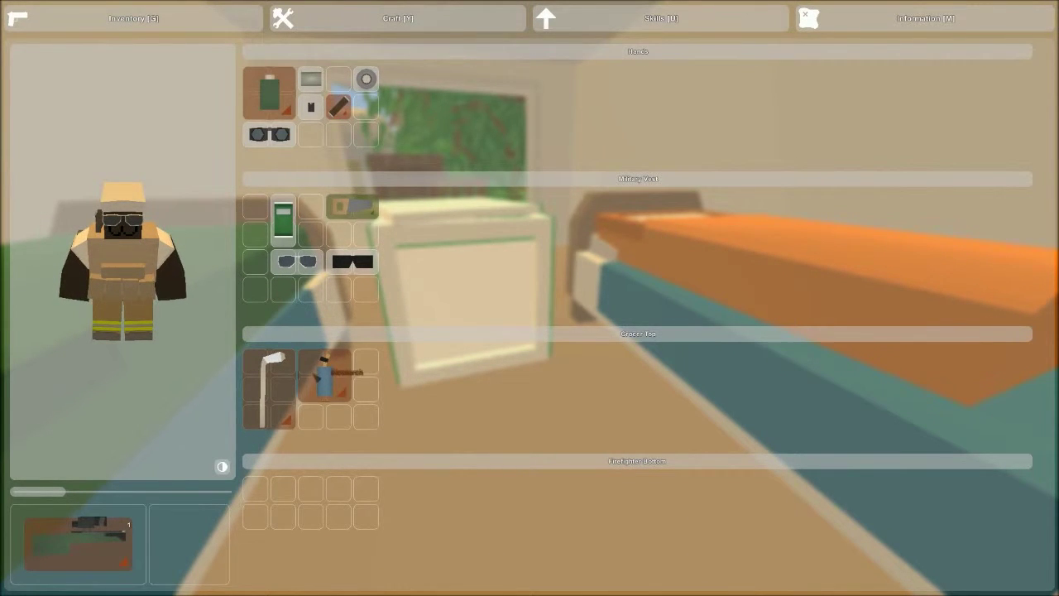
key("g")
key("w")
key("f")
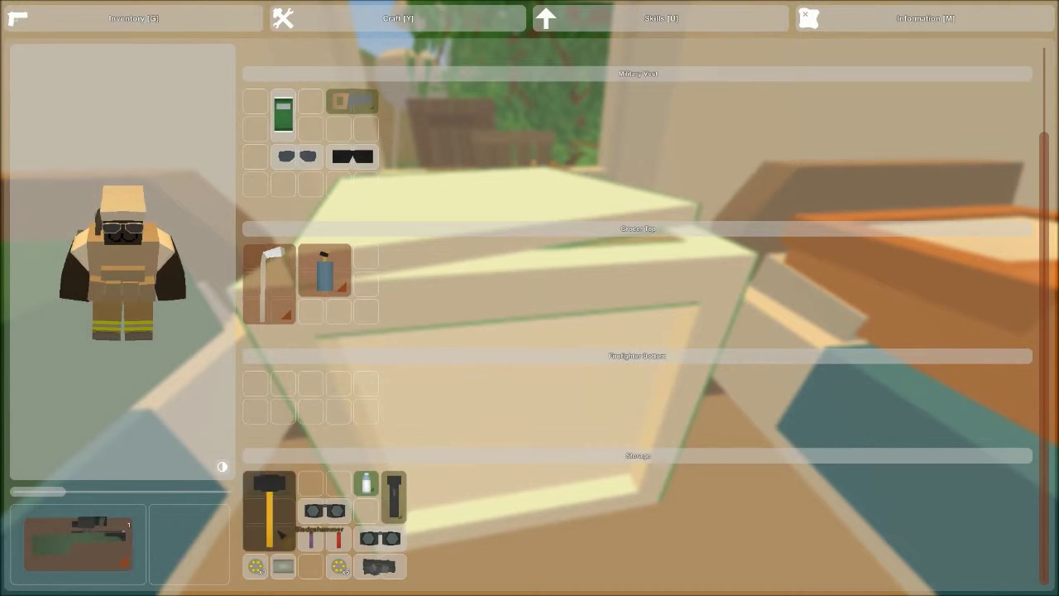
left_click_drag(282, 535, 188, 538)
key("g")
key("2")
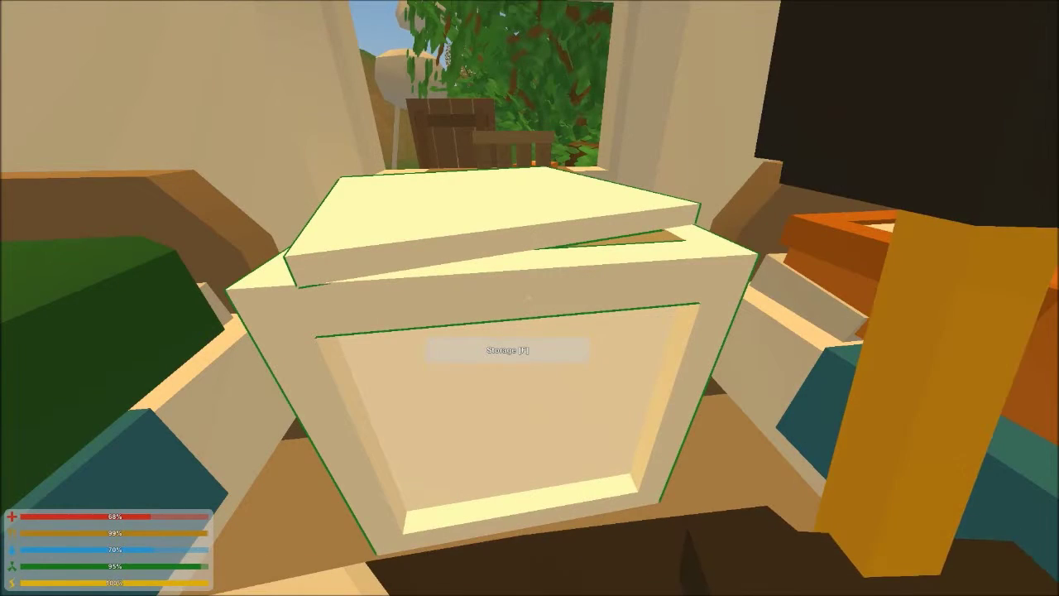
left_click(529, 298)
Reopen the crate and return the sledgehammer to its storage
key("s")
key("w")
key("f")
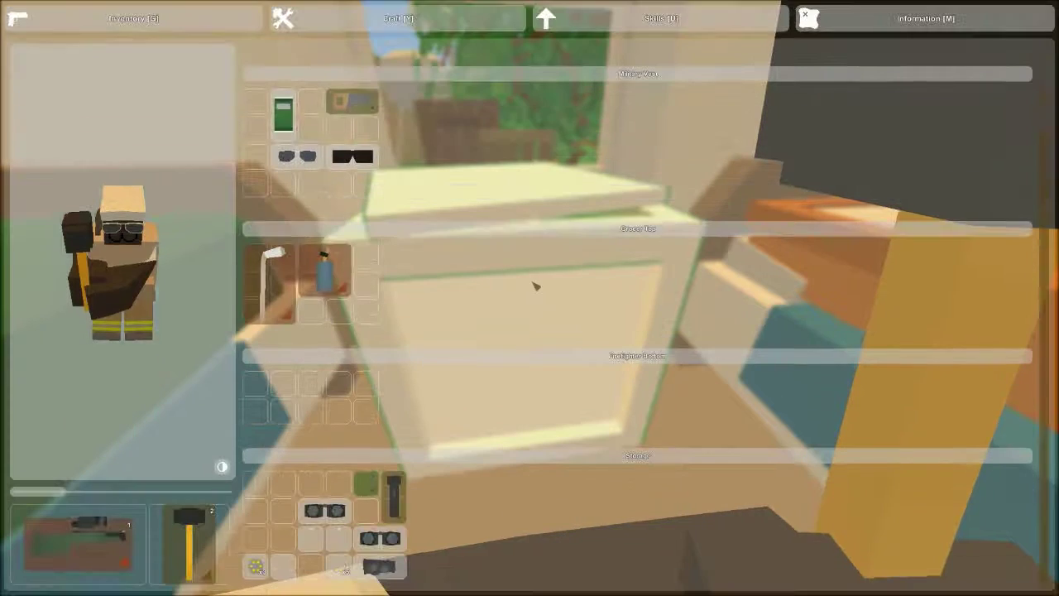
left_click_drag(189, 542, 269, 526)
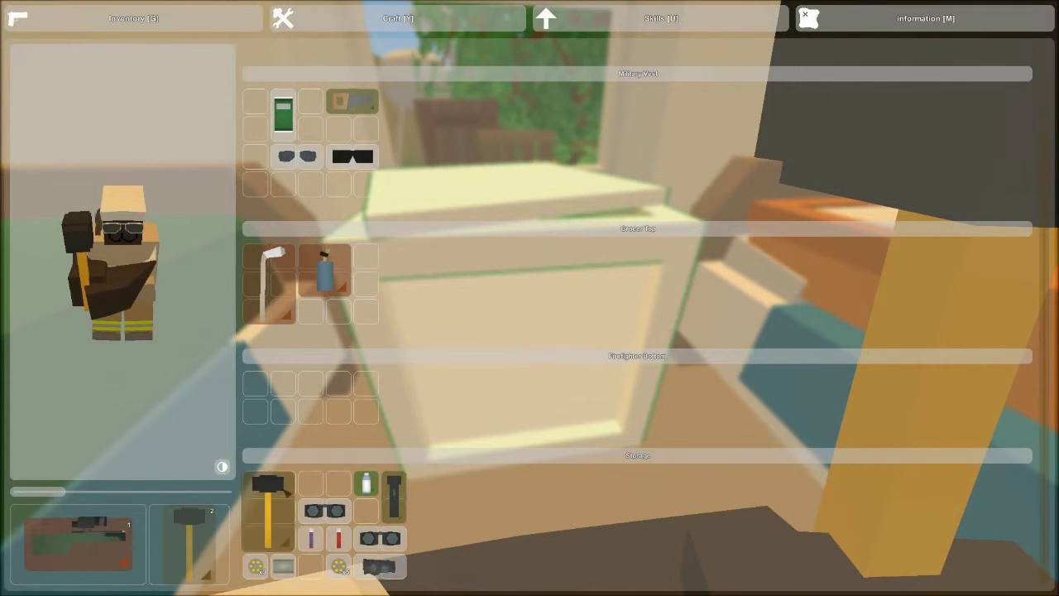
left_click(289, 491)
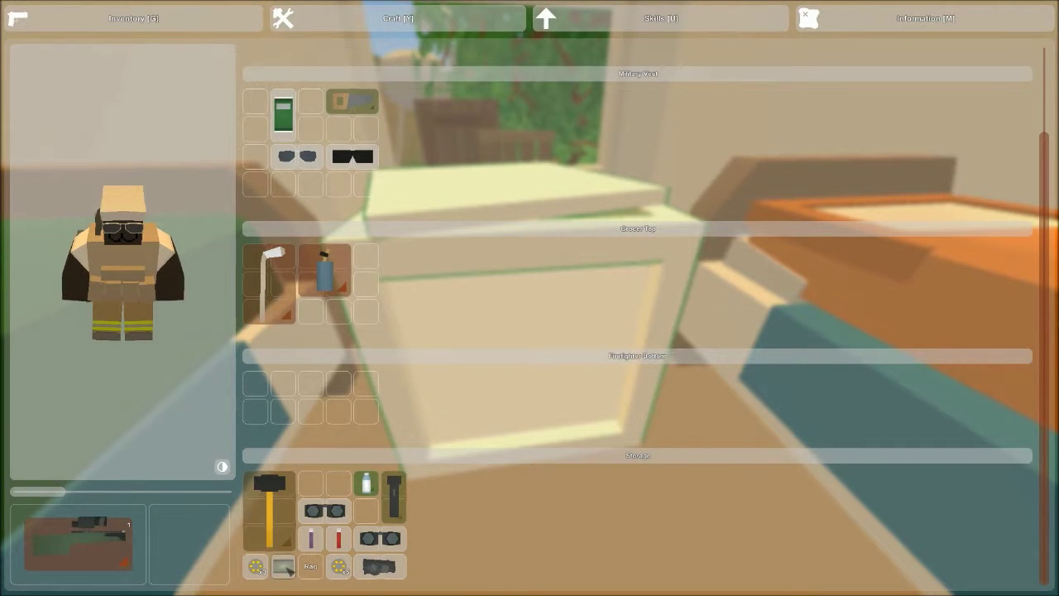
Move two crate items into the Military Vest and rearrange them
left_click_drag(282, 566, 314, 188)
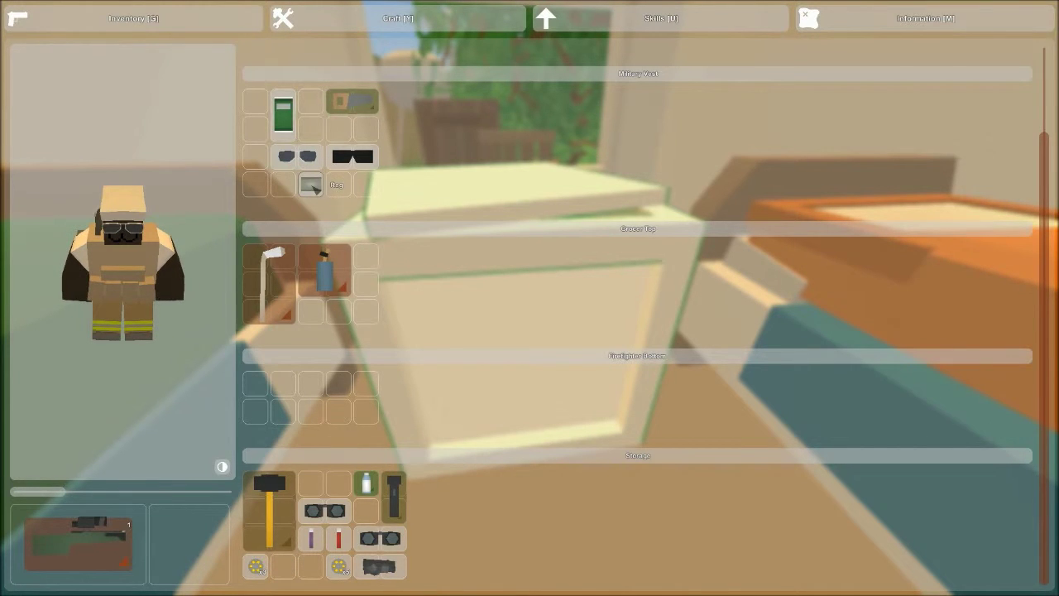
left_click_drag(315, 188, 309, 113)
scroll(309, 112, "up", 2)
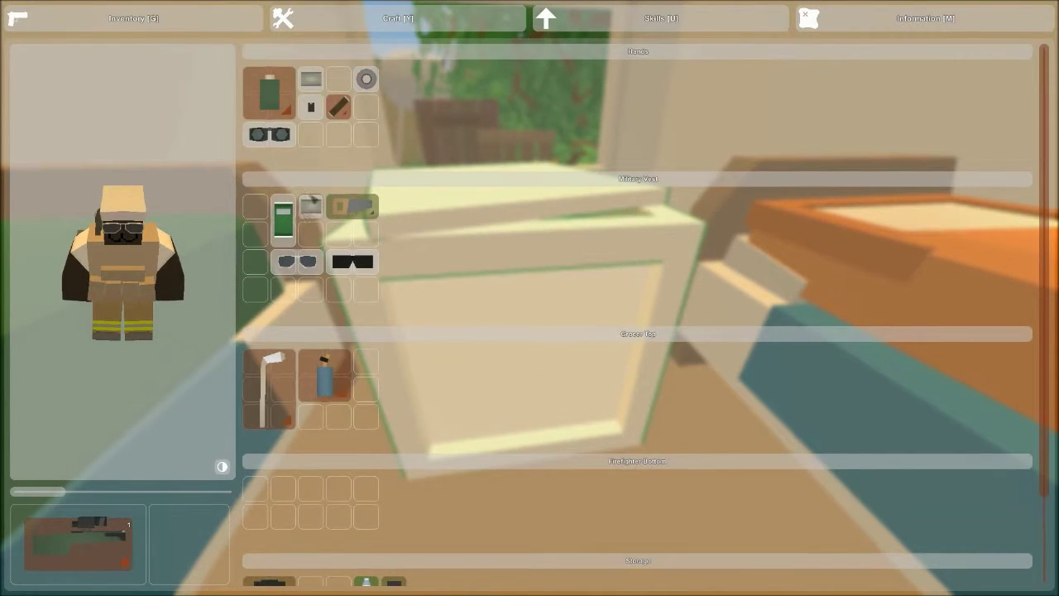
scroll(420, 174, "down", 2)
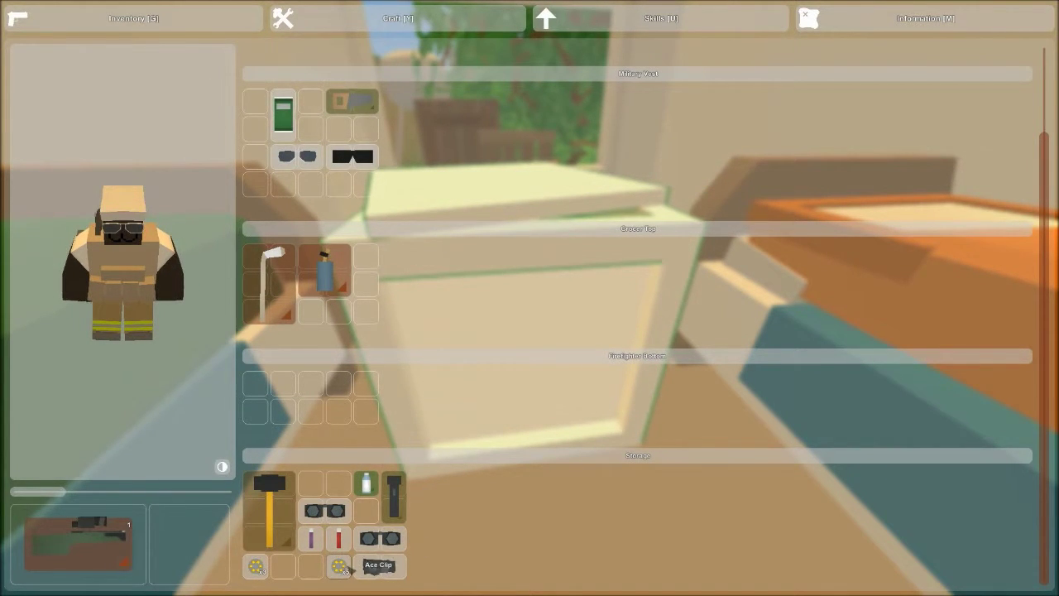
scroll(349, 372, "up", 2)
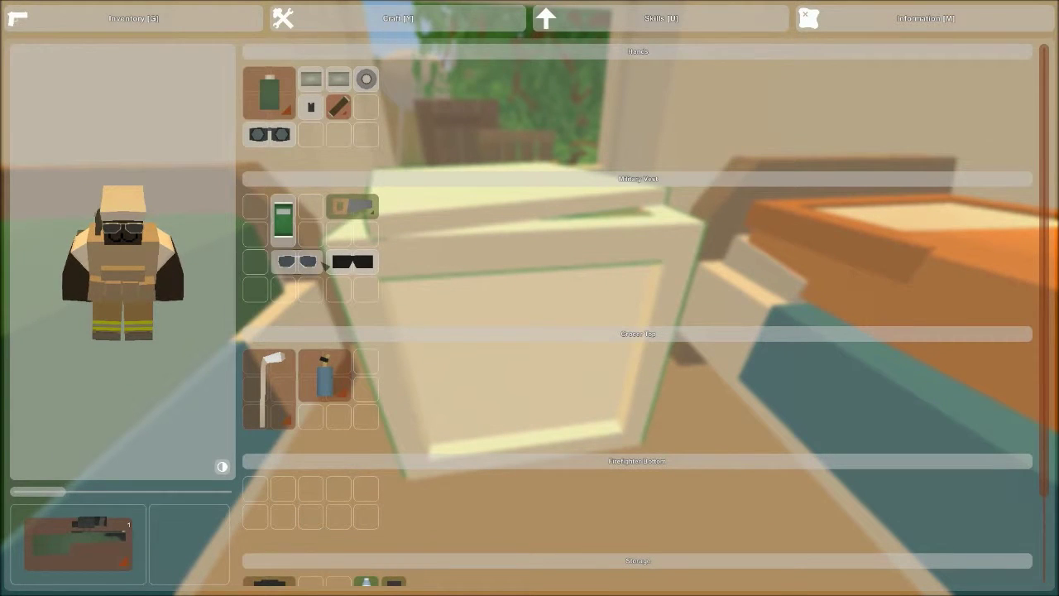
key("g")
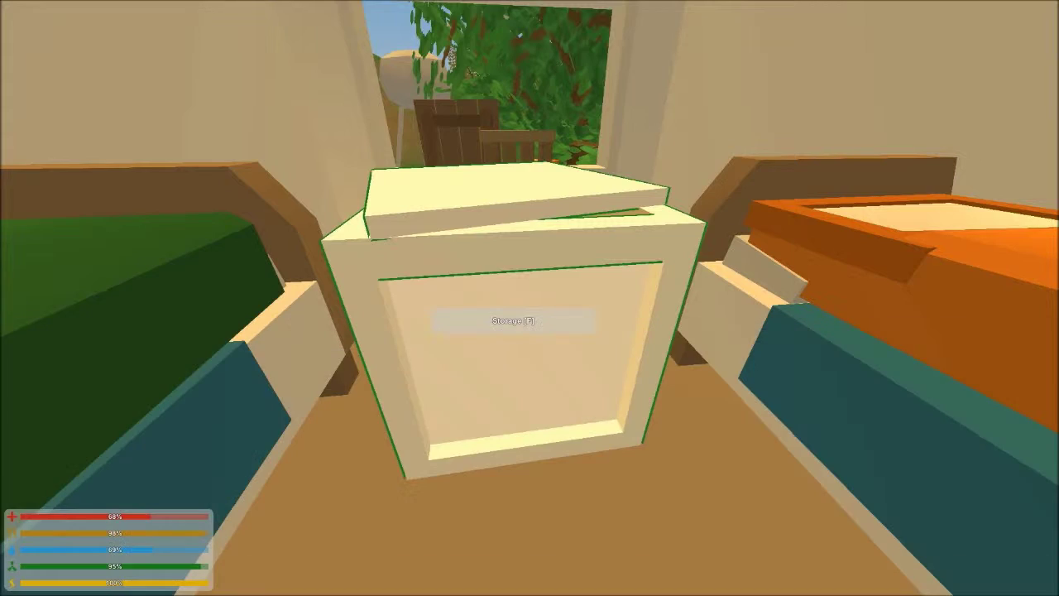
key("f")
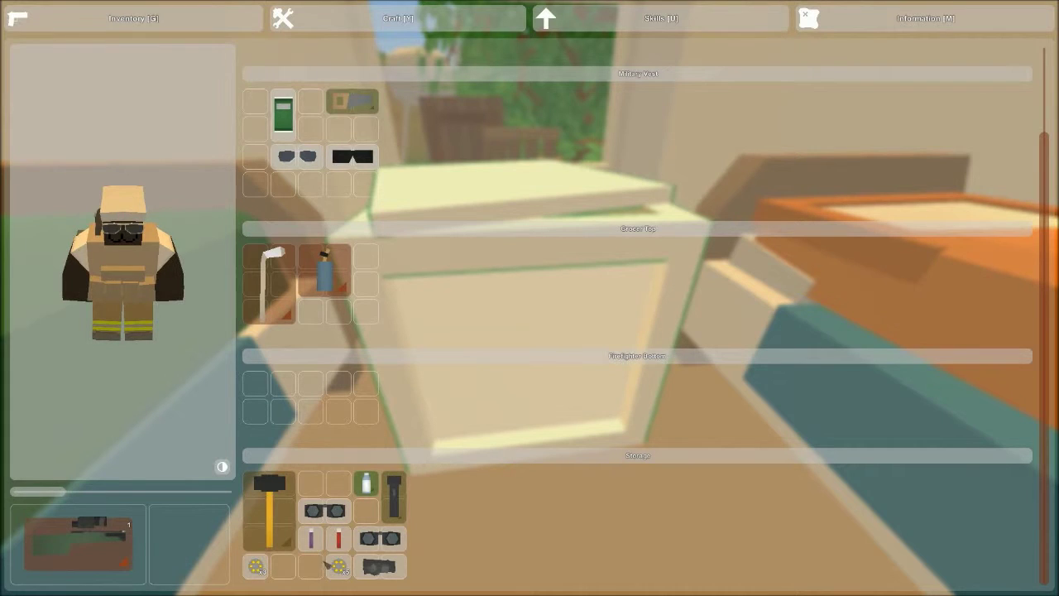
scroll(418, 496, "up", 2)
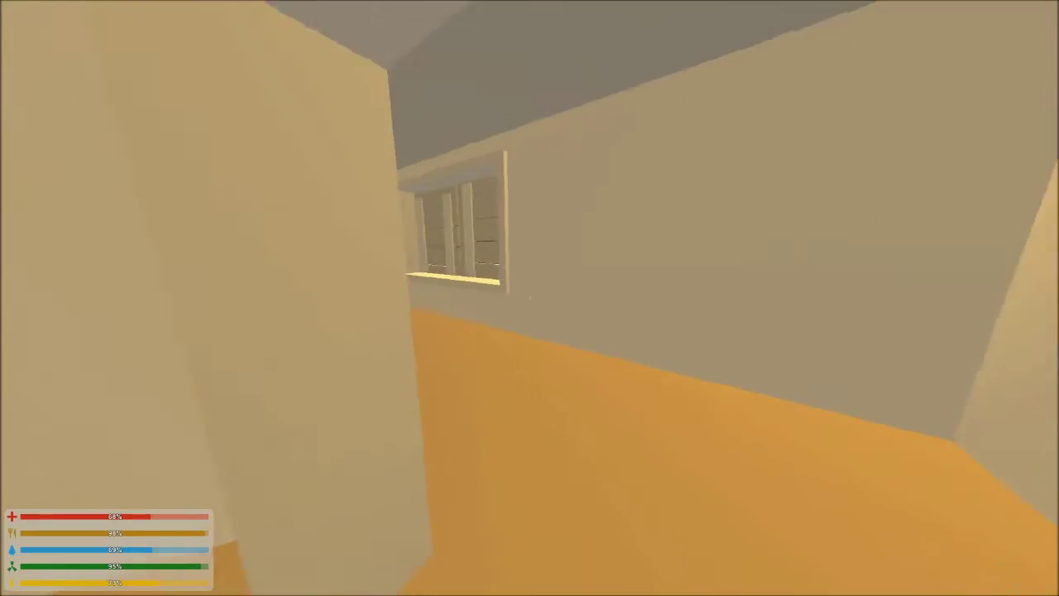
key("w")
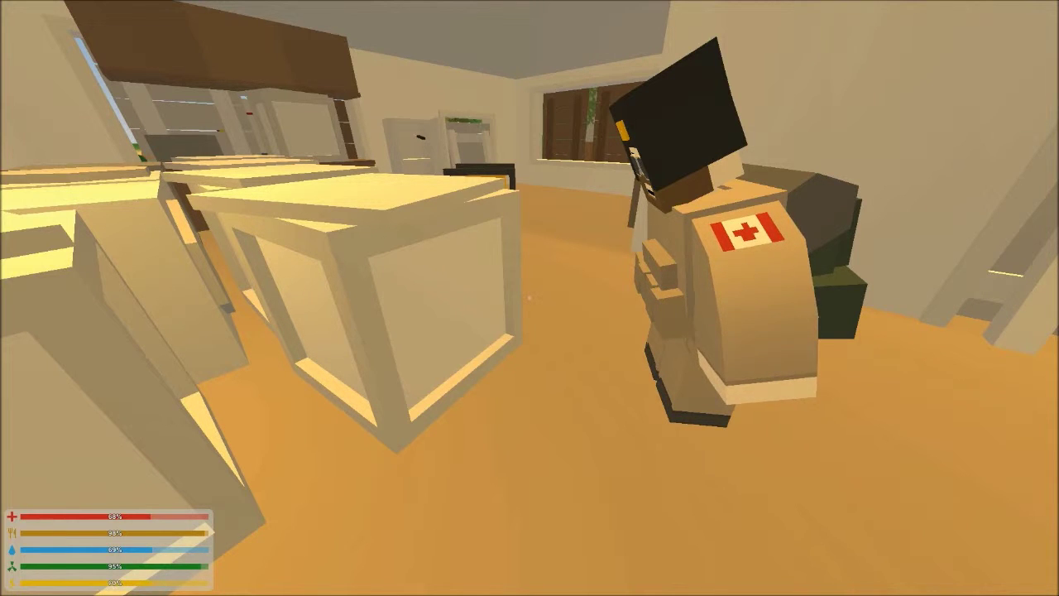
Walk through the doorway to the kitchen crate and open the inventory to check the loot
key("w")
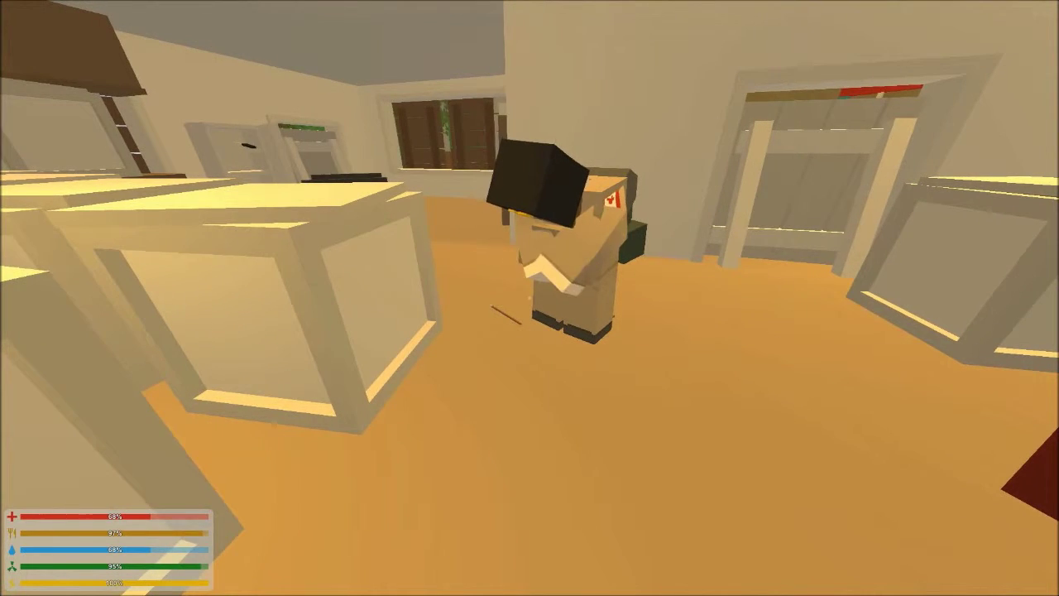
key("g")
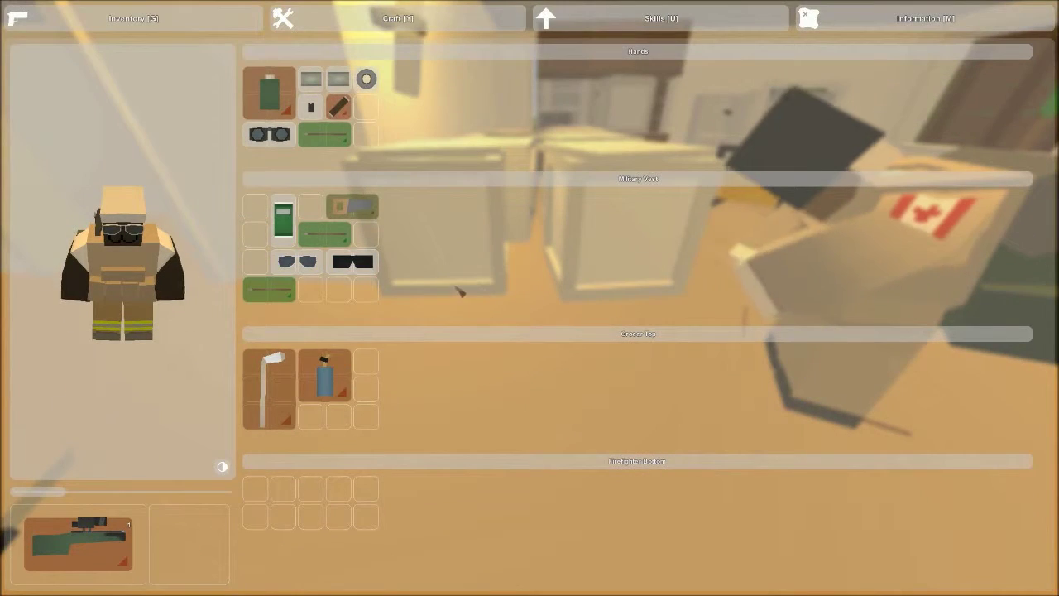
Move the long green item down to vest row 4 and the sunglasses up to row 2
left_click_drag(314, 245, 323, 299)
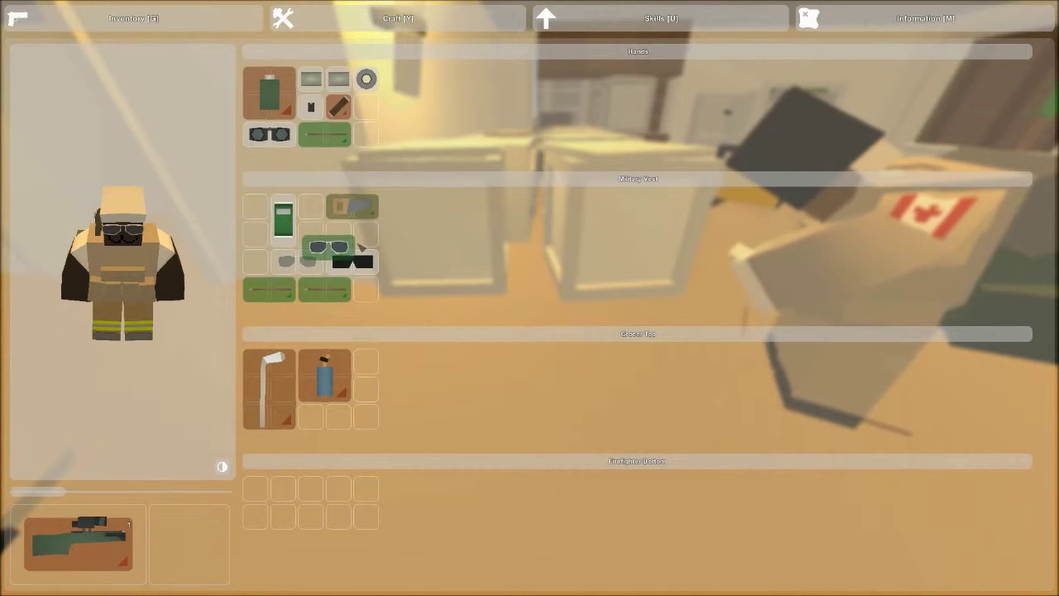
left_click_drag(313, 269, 324, 235)
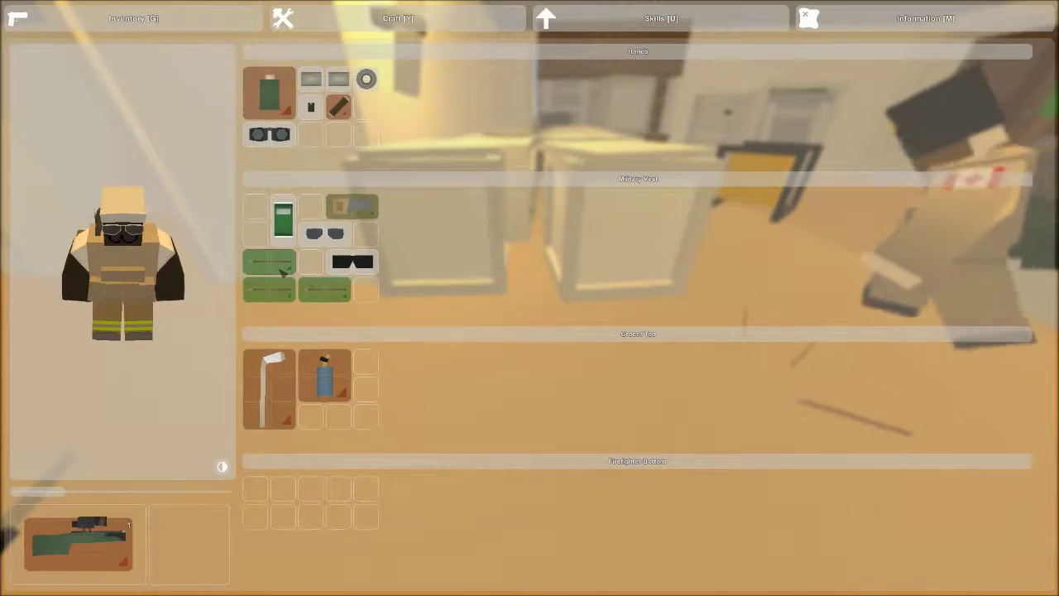
key("g")
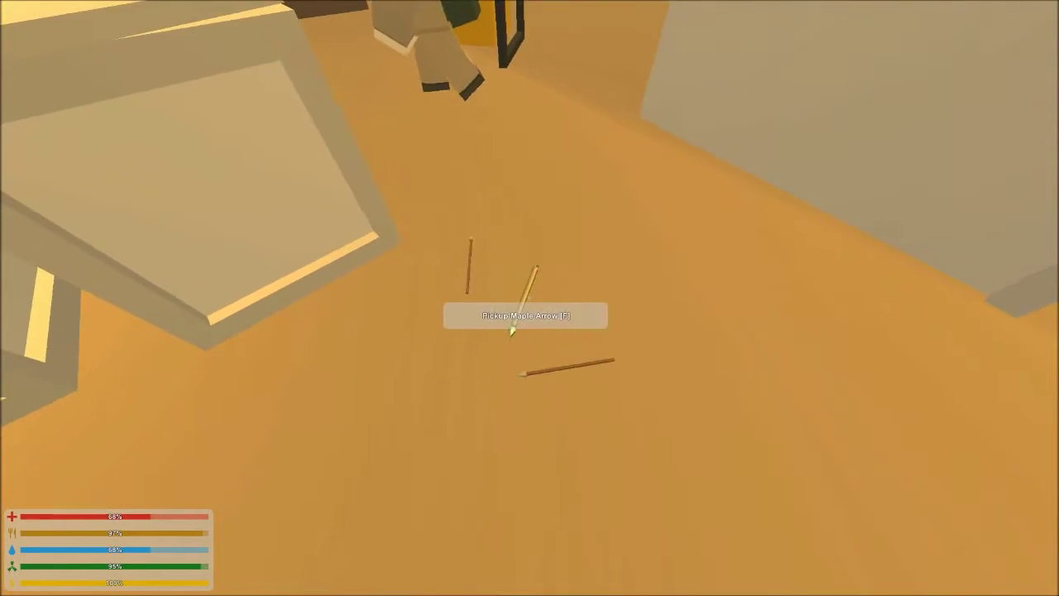
Pick up the floor arrows, equip the crossbow and load it with an arrow
key("f")
key("f")
key("f")
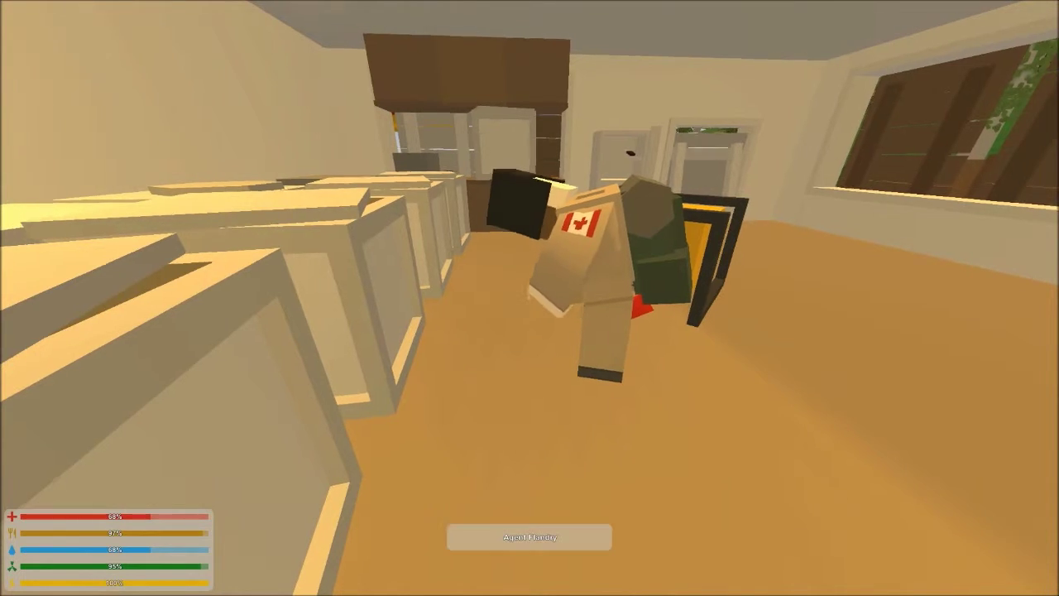
key("1")
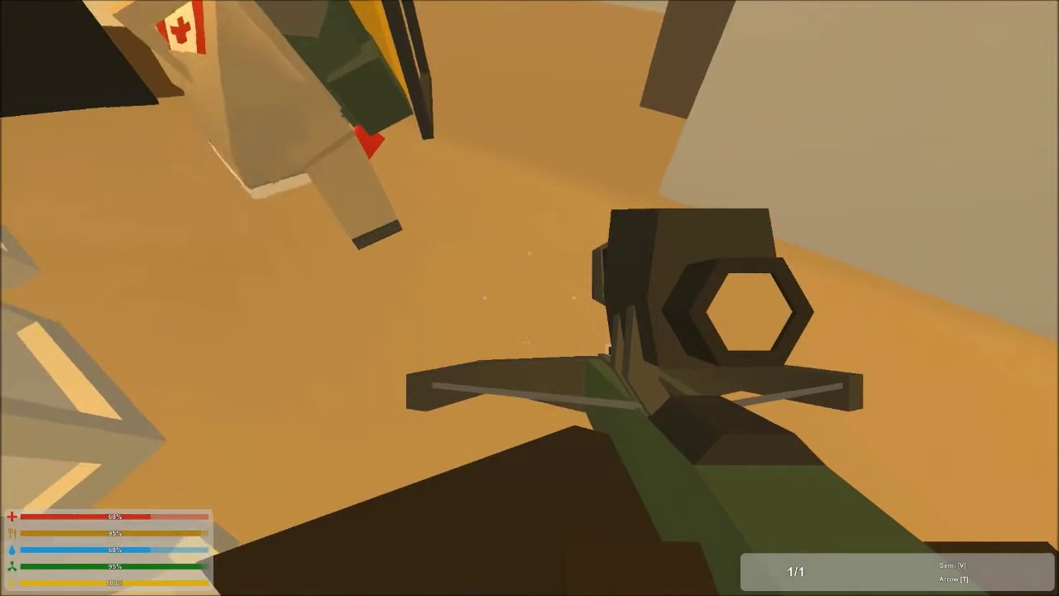
key("r")
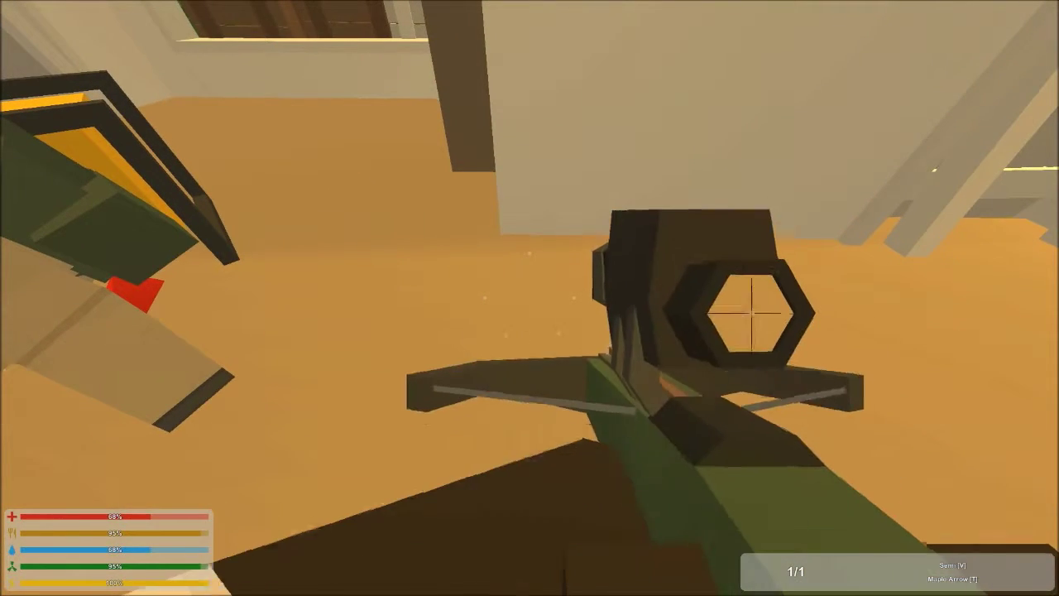
key("r")
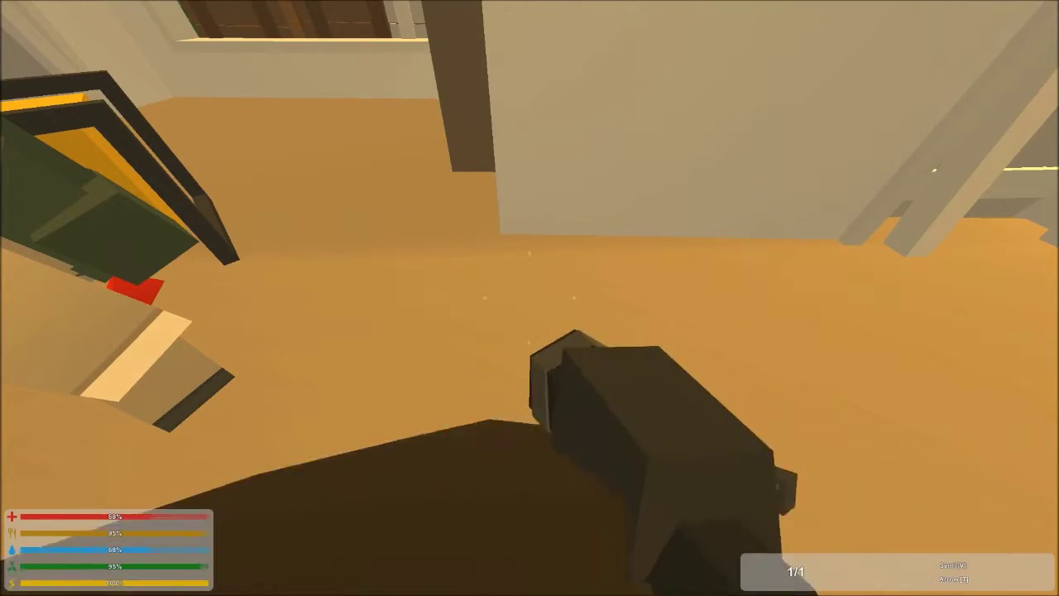
Walk up to the yellow generator beside the other survivor
key("w")
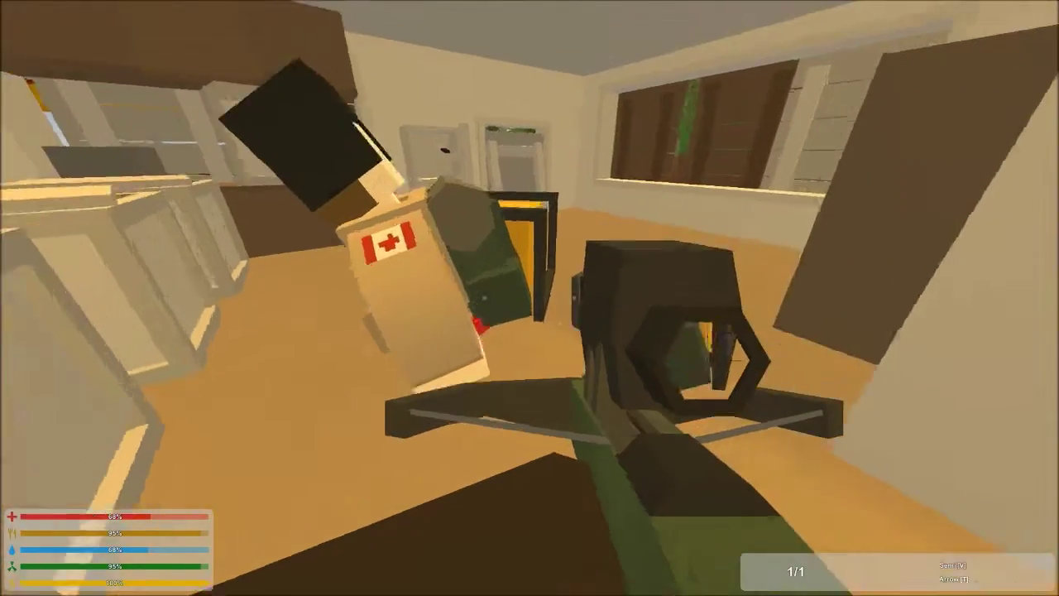
key("w")
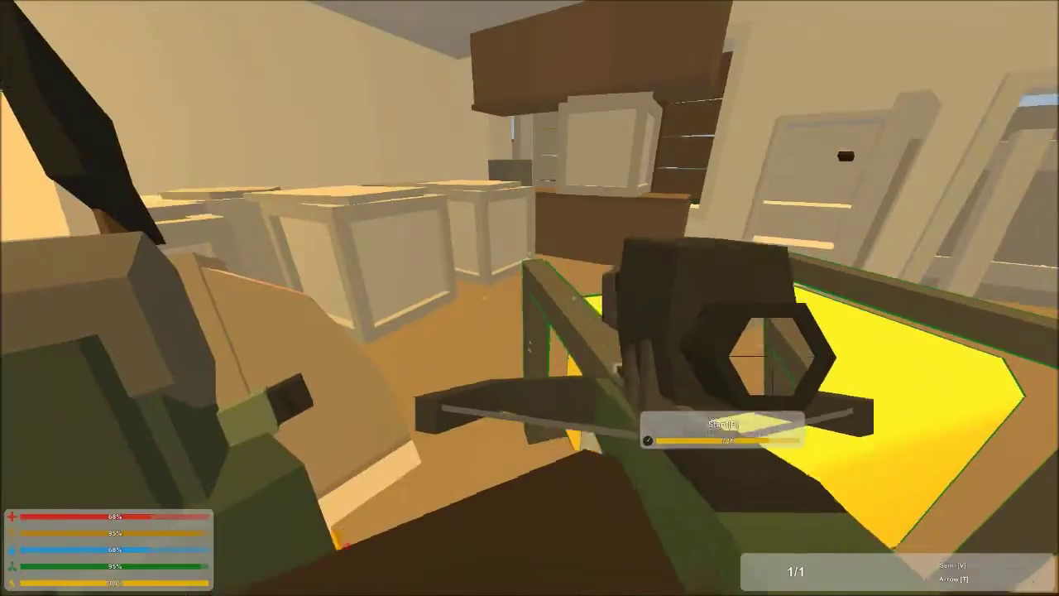
key("w")
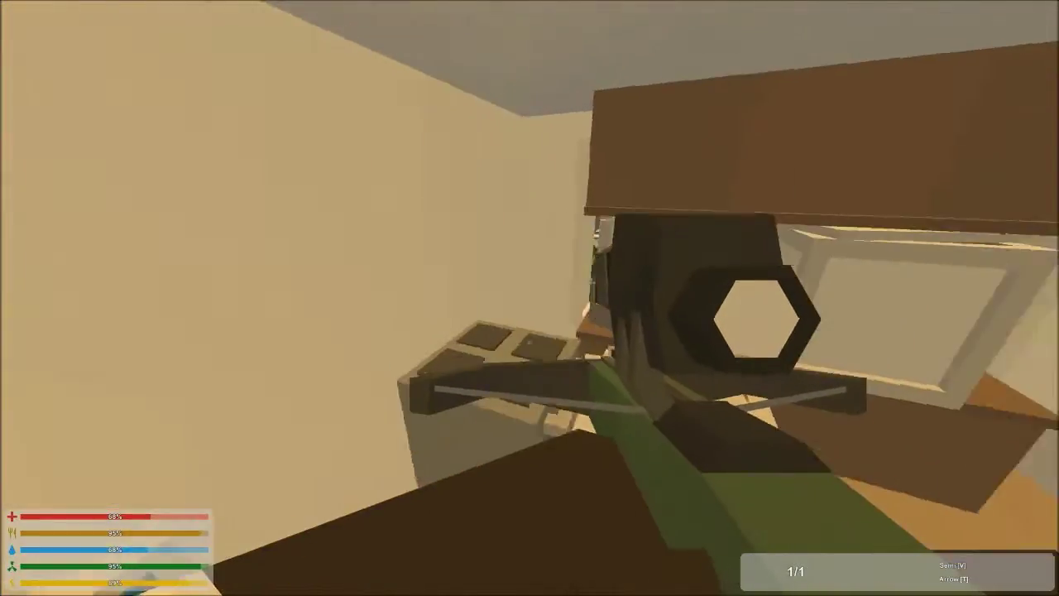
key("w")
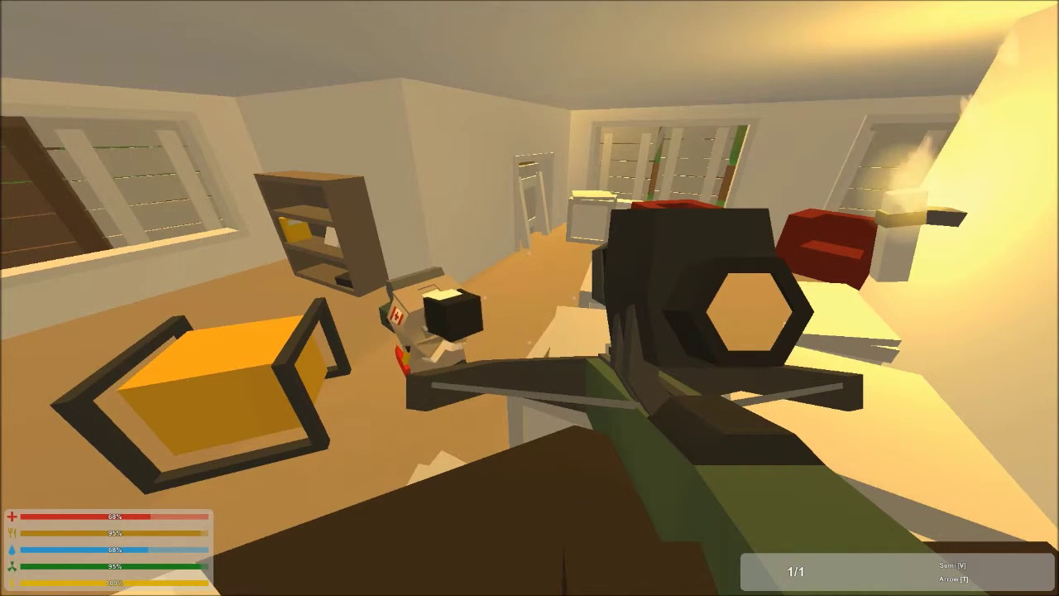
key("s")
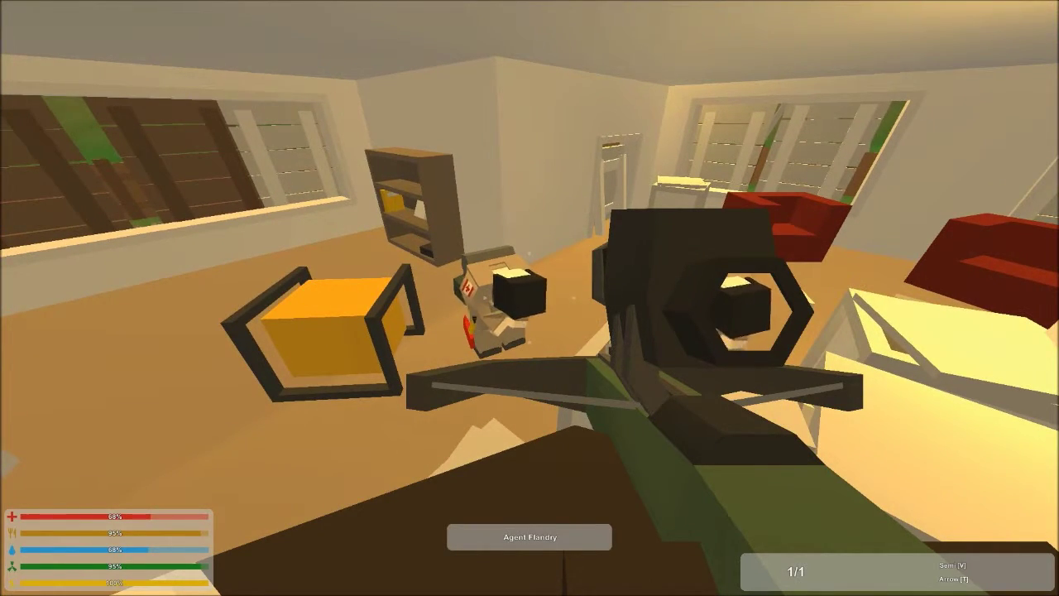
key("w")
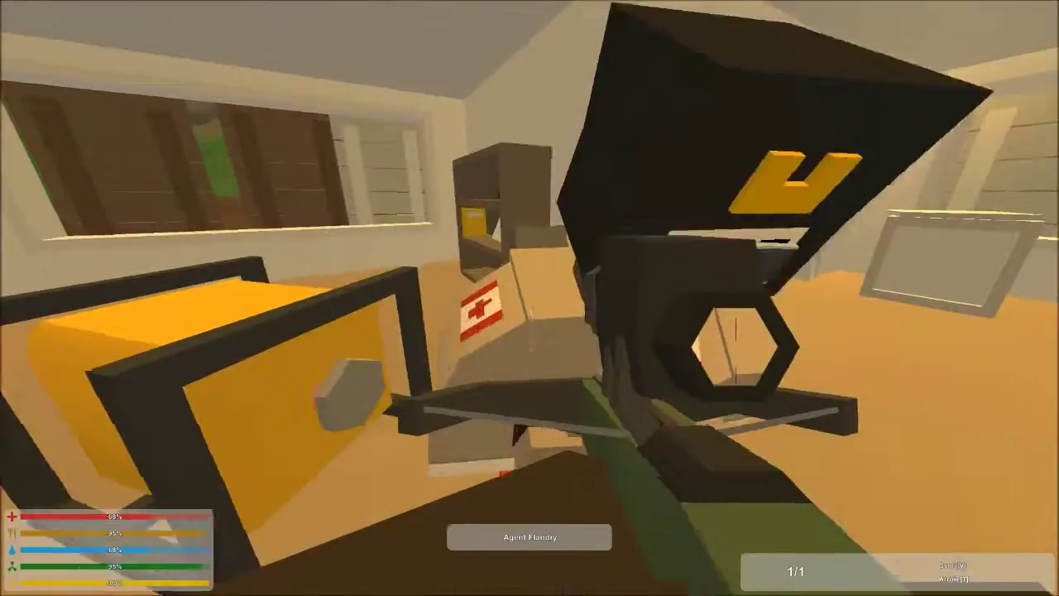
Walk through the hallway and kitchen into the bedroom by the nightstand and open the inventory
key("w")
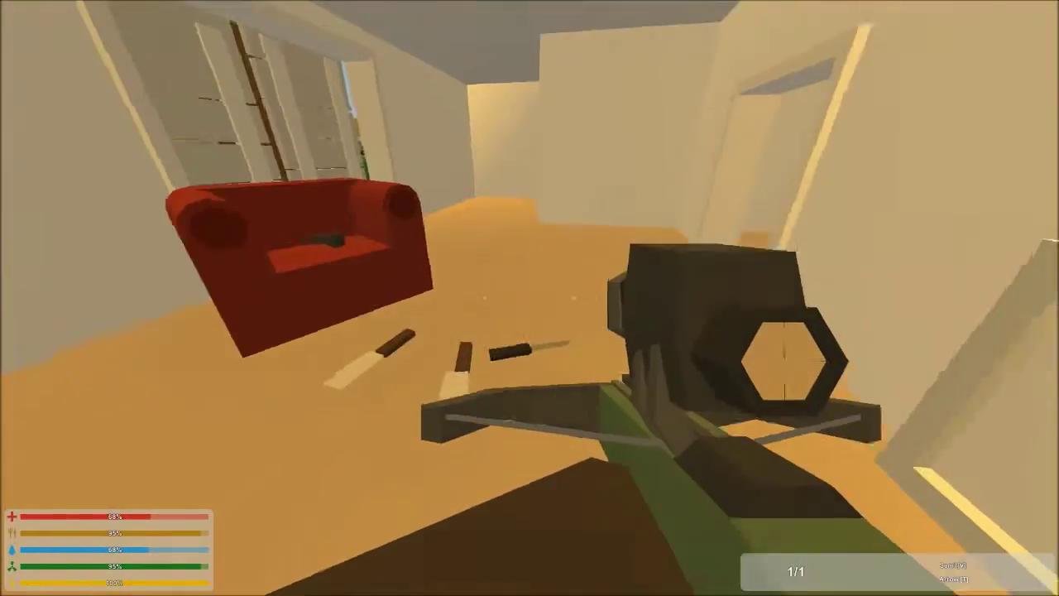
key("w")
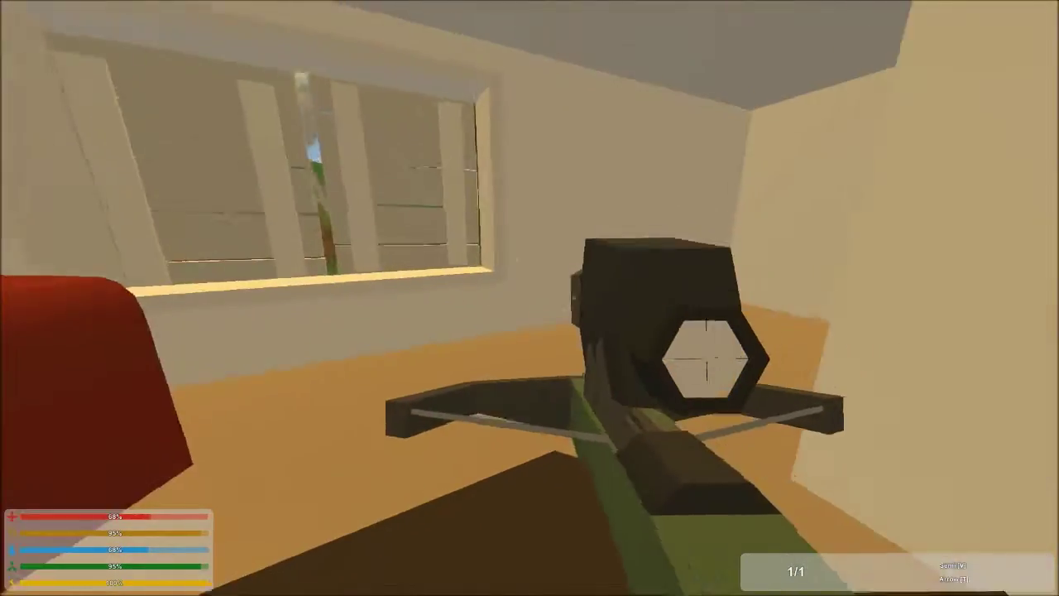
key("w")
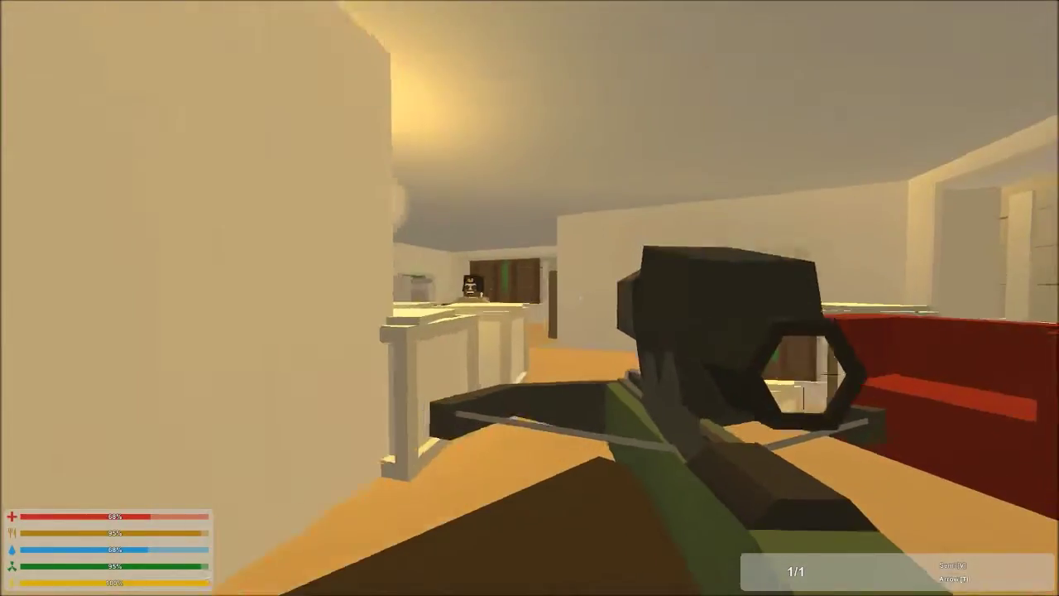
key("w")
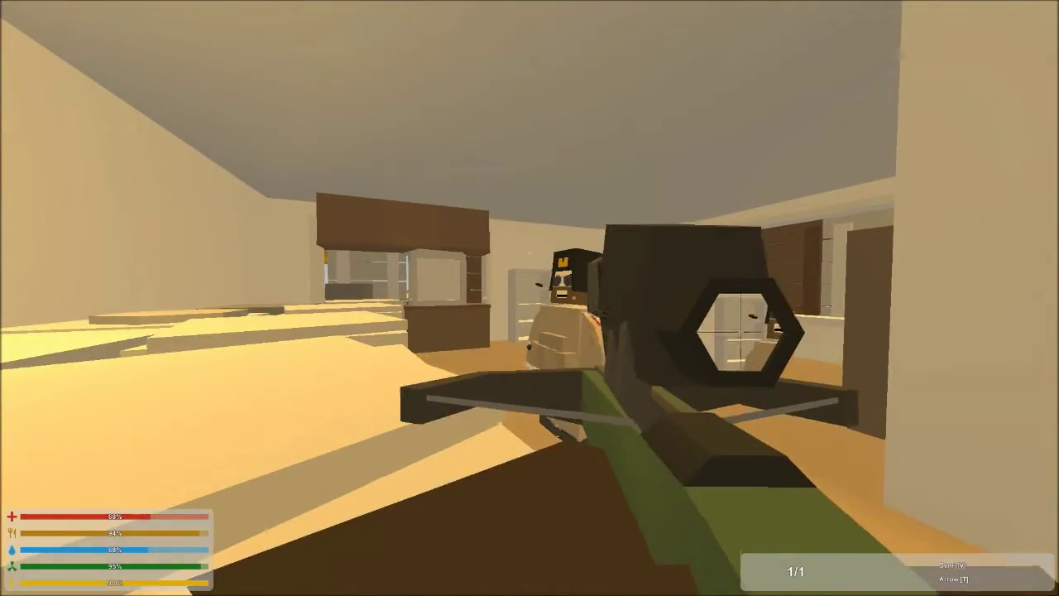
key("w")
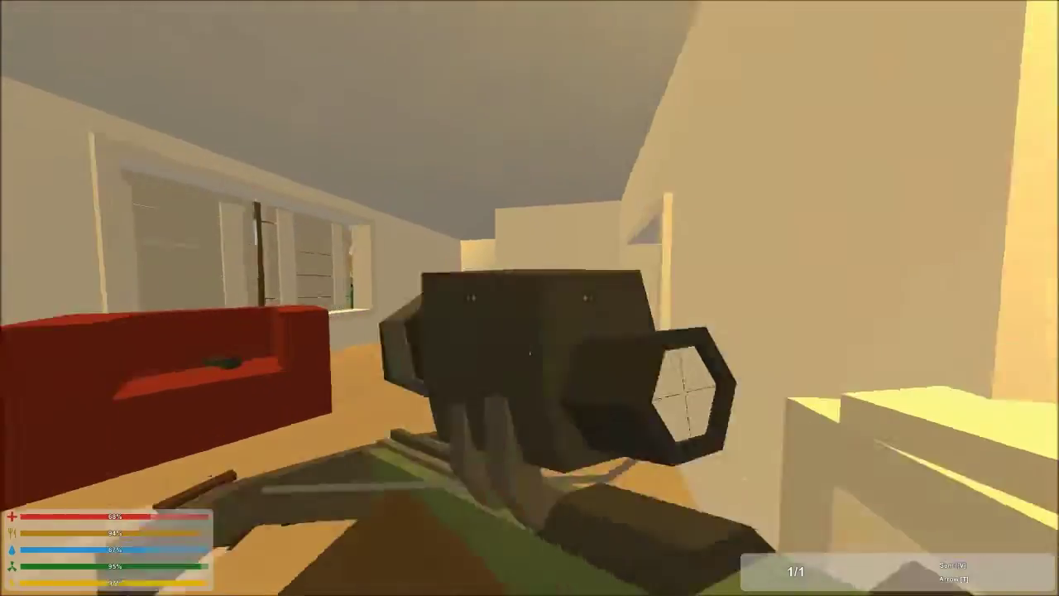
key("w")
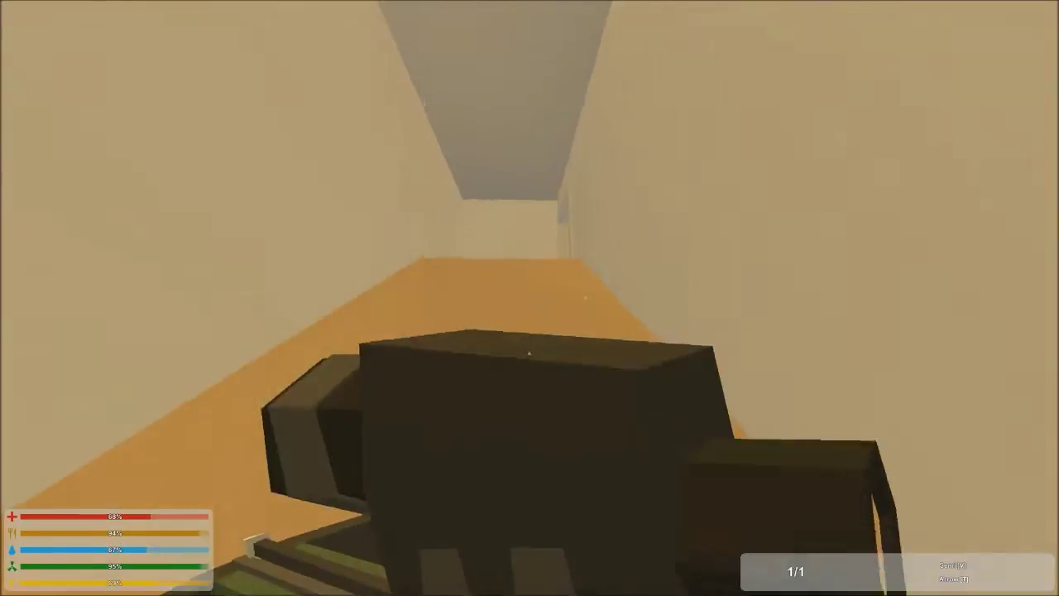
key("w")
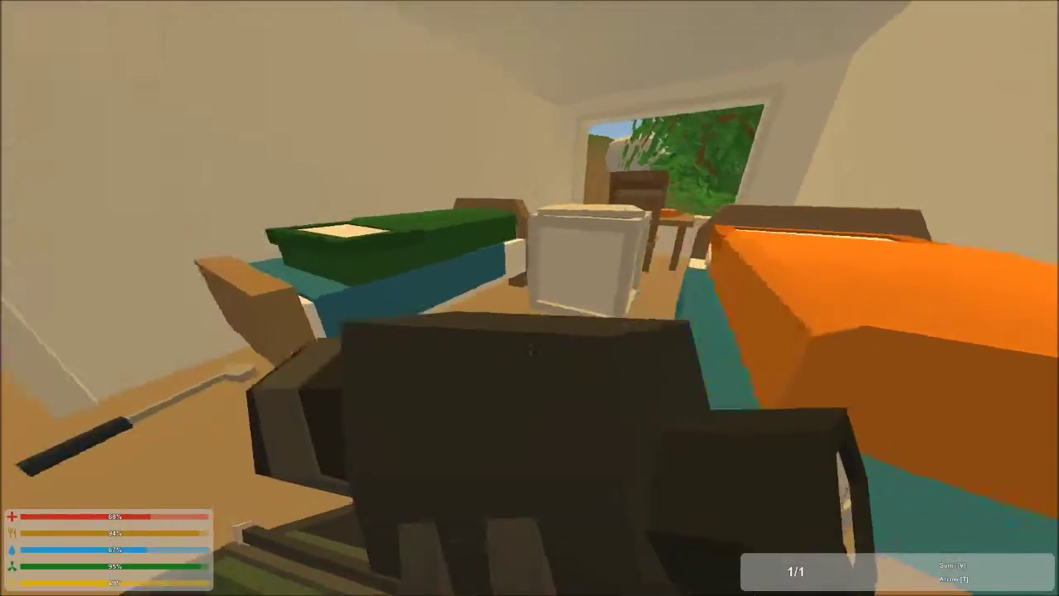
key("g")
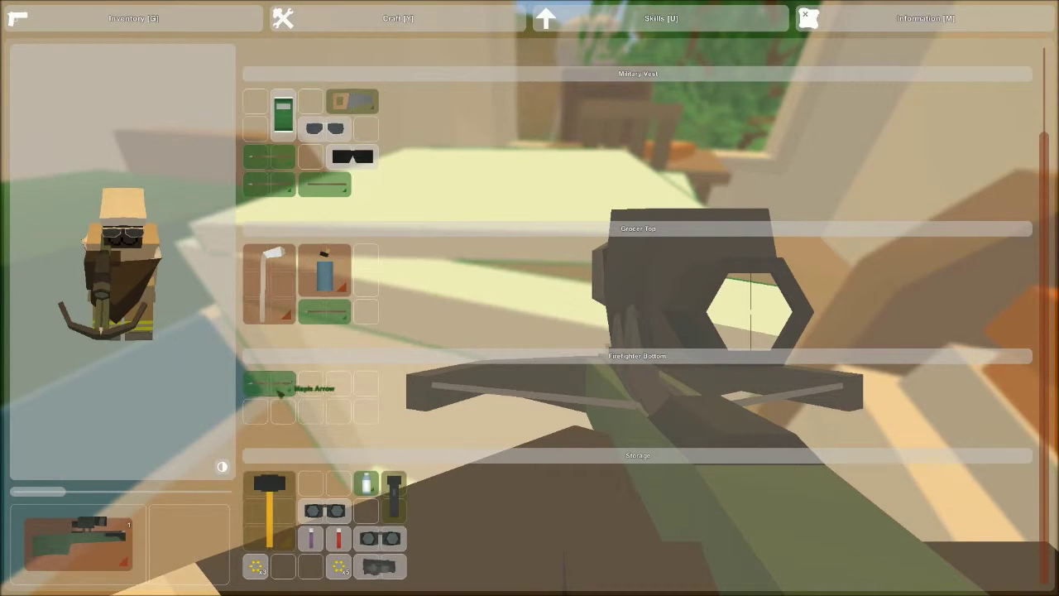
Move the black sunglasses from the military vest into storage and close the inventory
left_click_drag(352, 156, 359, 181)
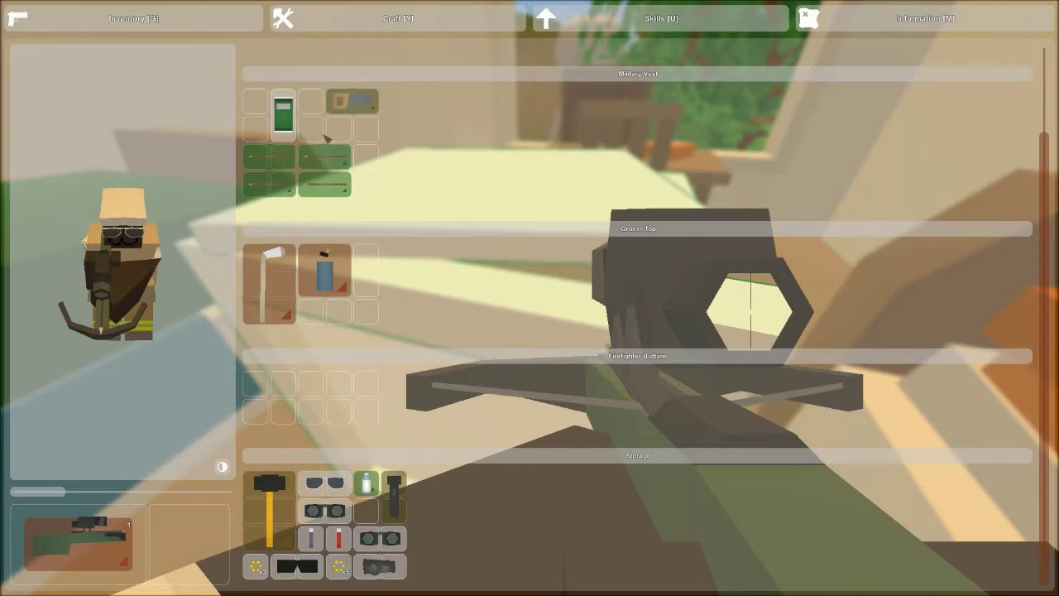
key("g")
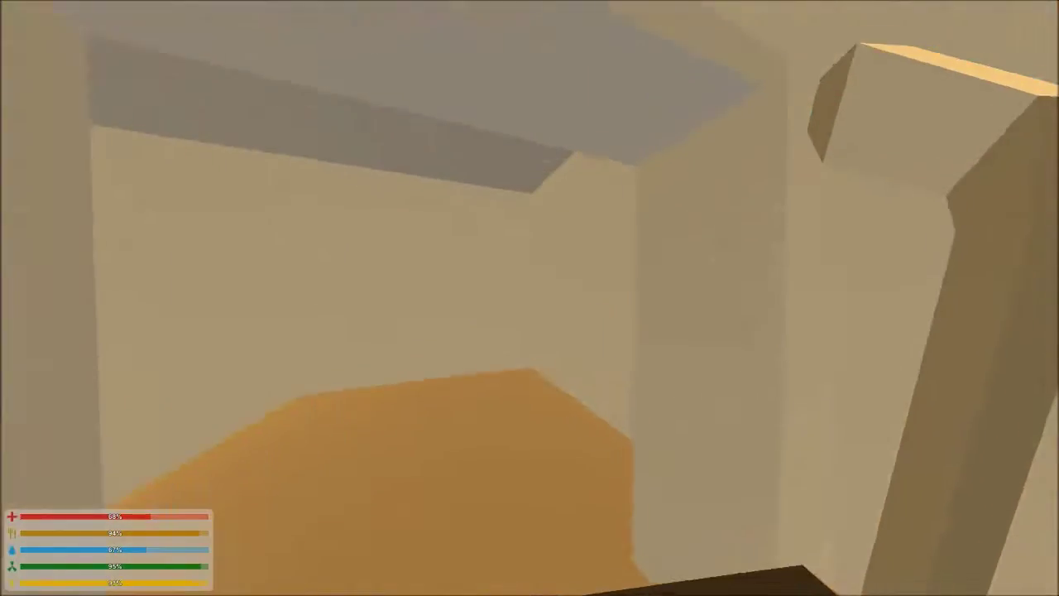
Walk down the corridor to the kitchen and search the box there
key("w")
key("w")
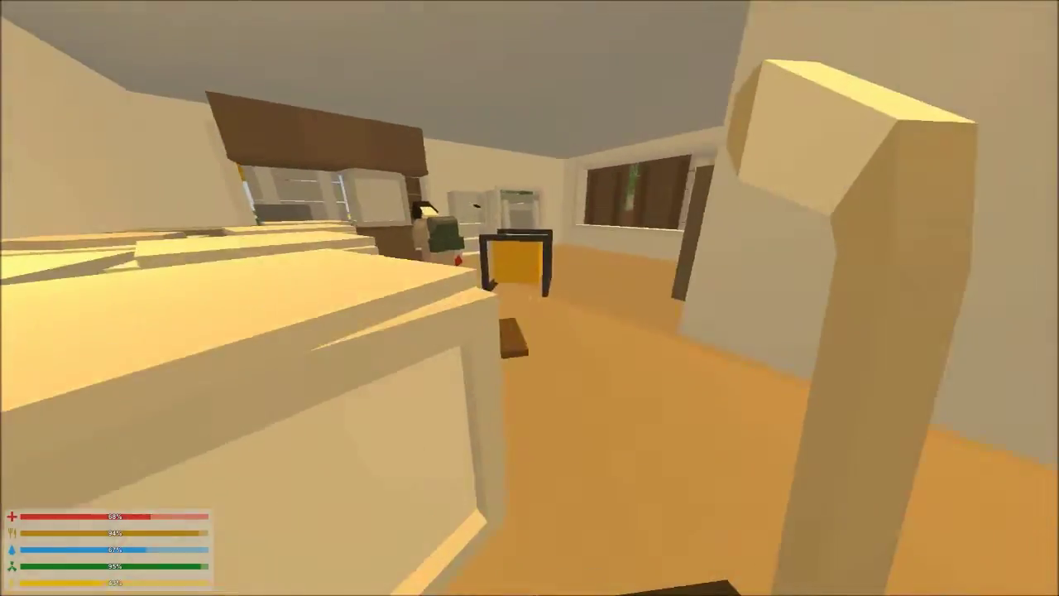
key("g")
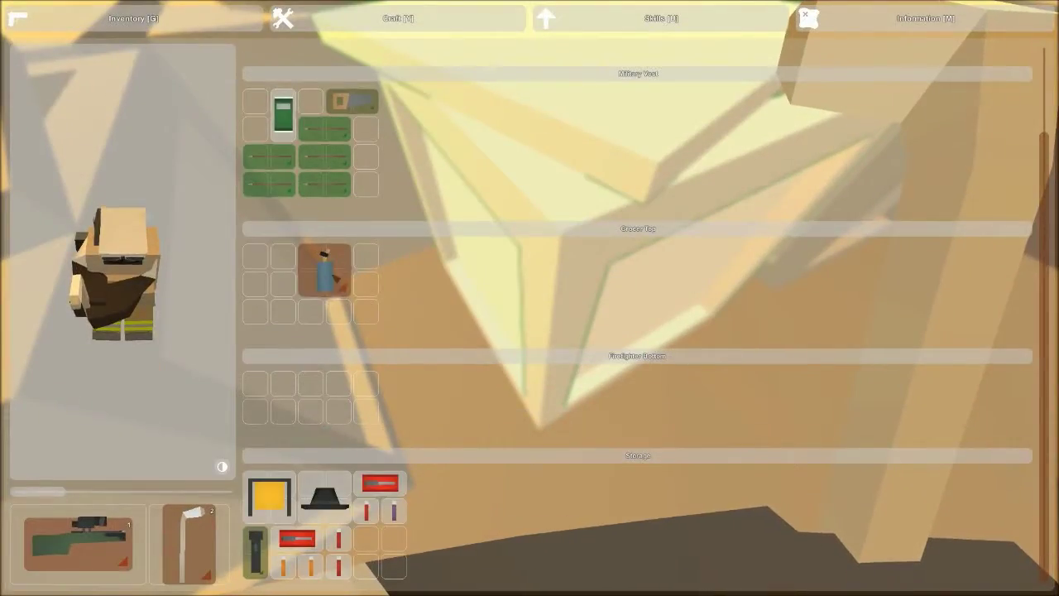
key("g")
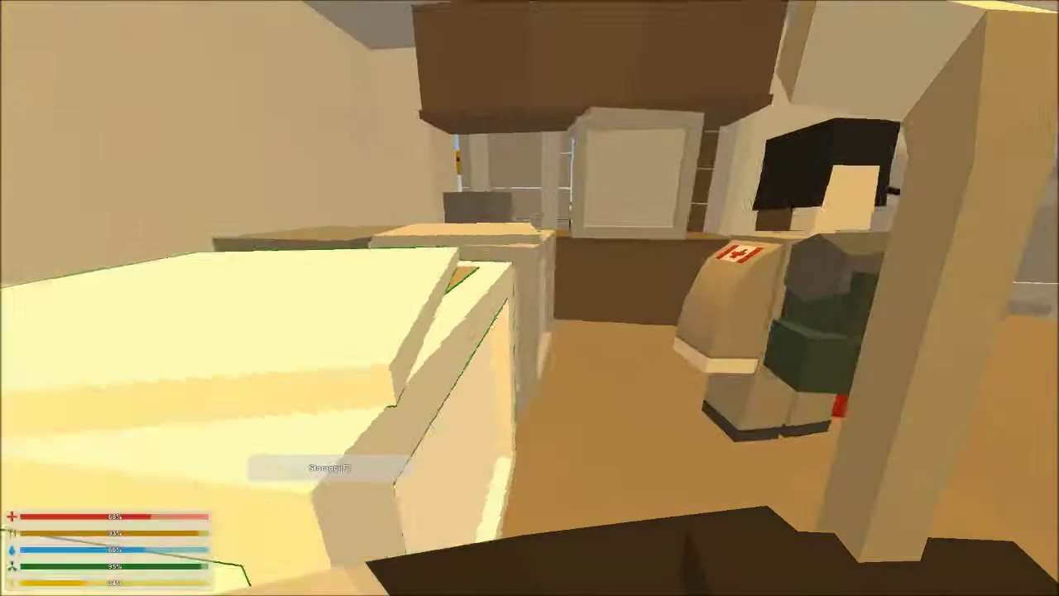
key("g")
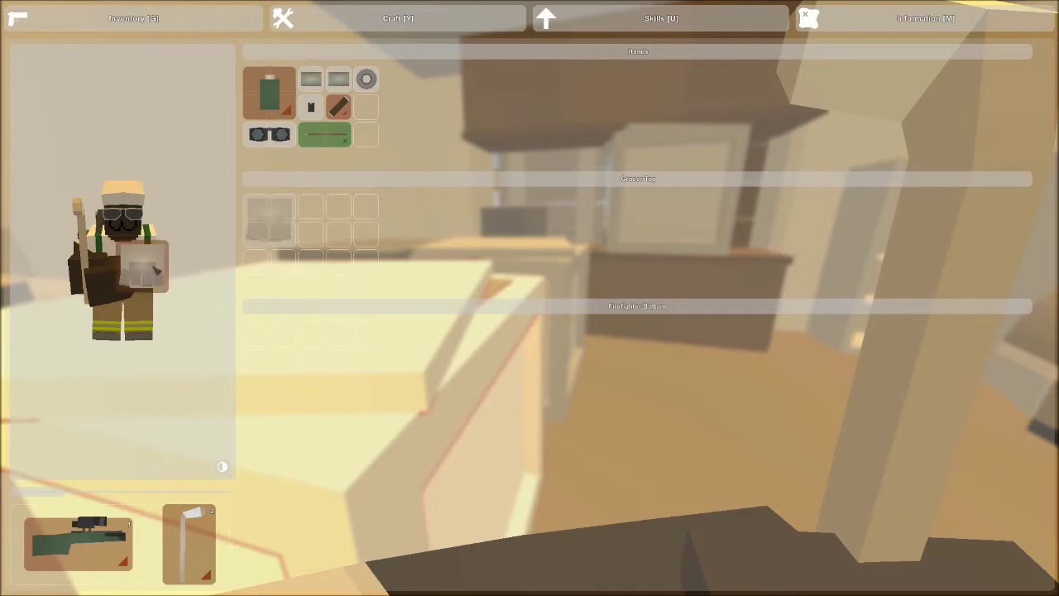
key("g")
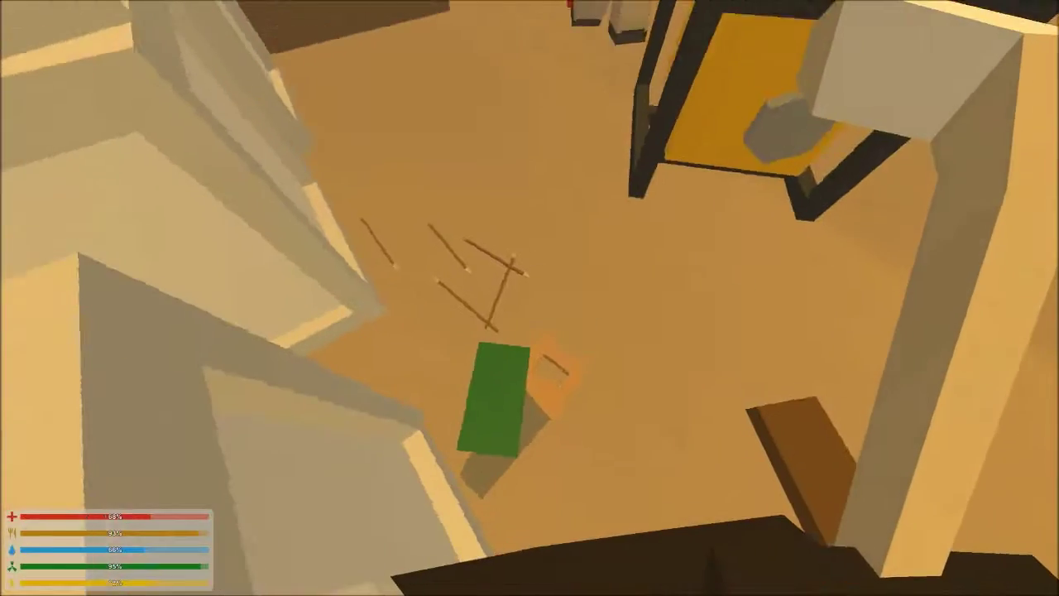
Pick up the two Maple Arrows from the kitchen floor and check the inventory
key("f")
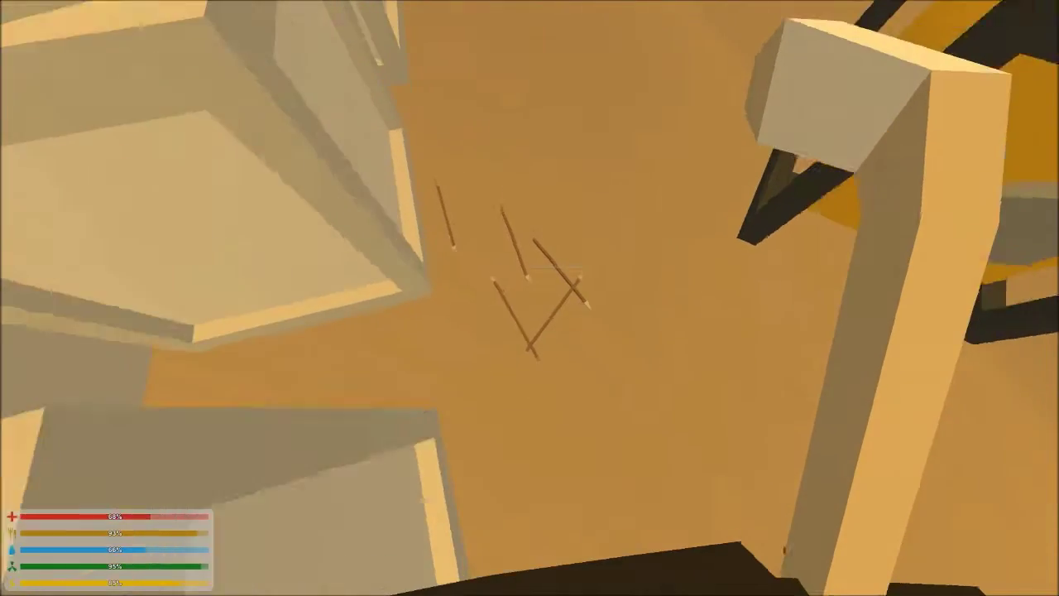
key("f")
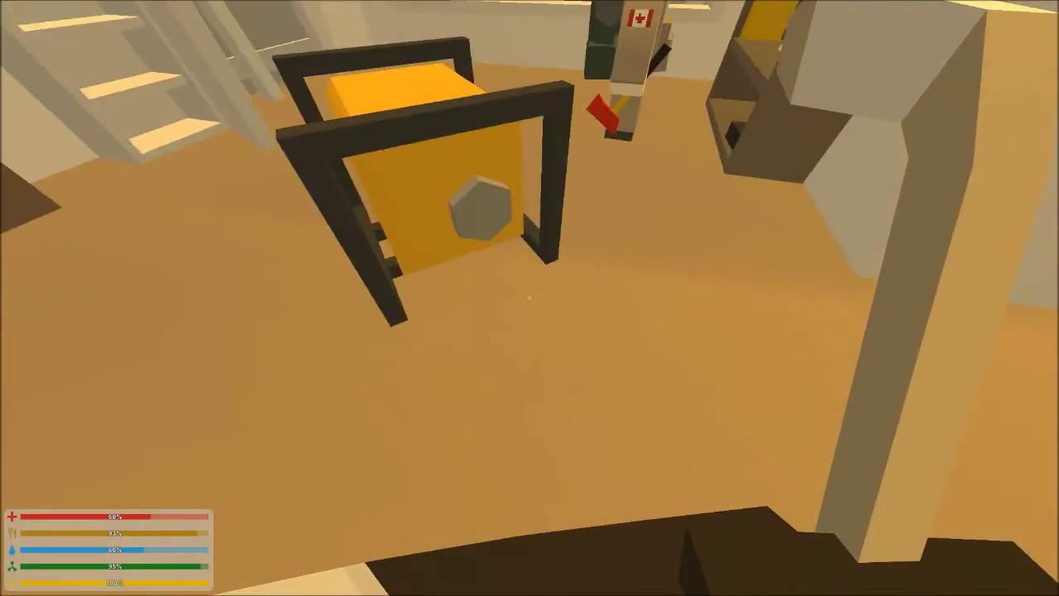
key("g")
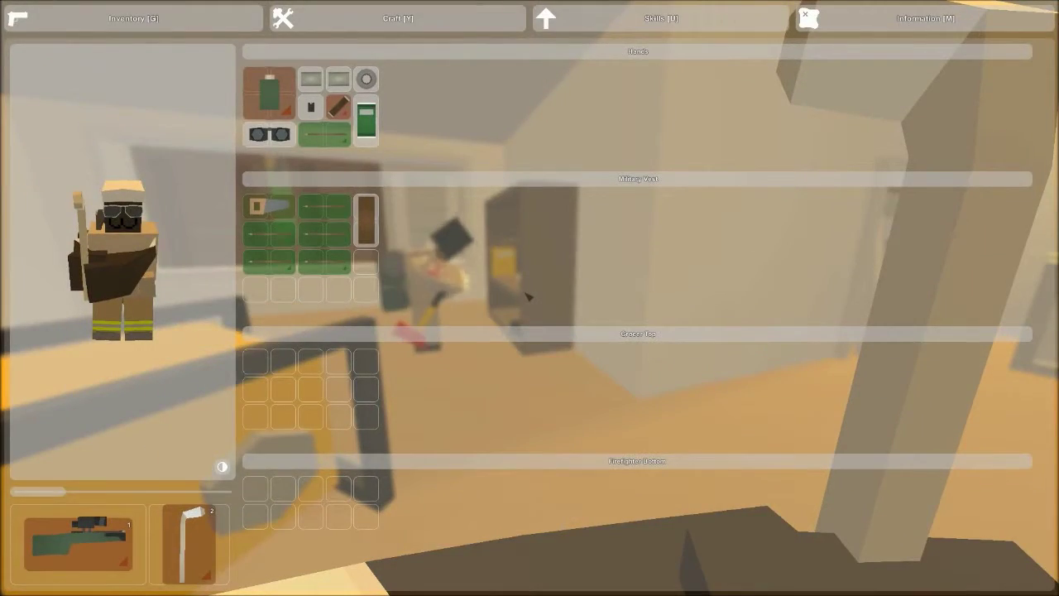
key("g")
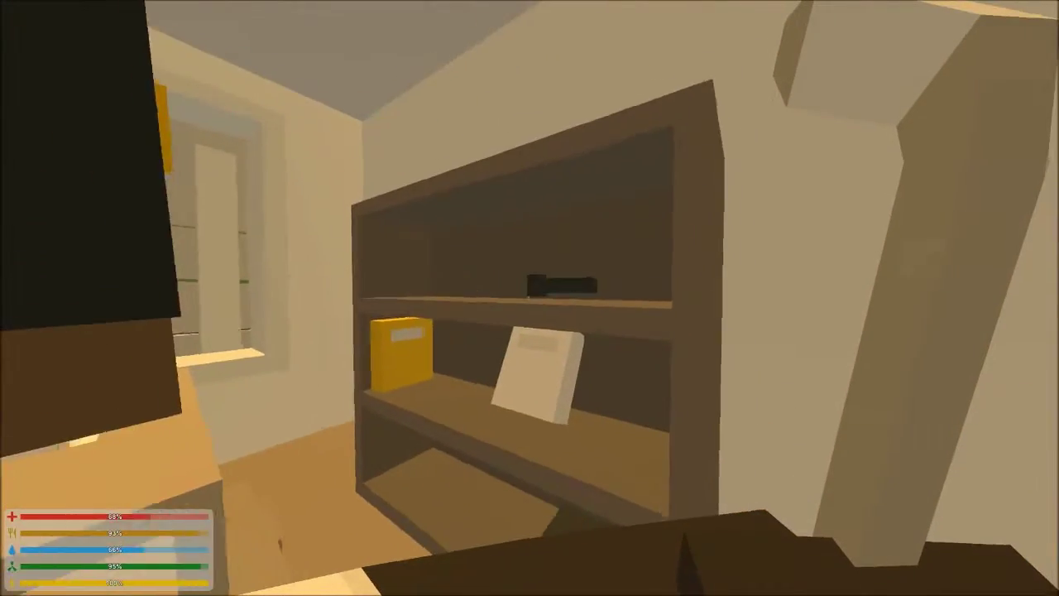
Walk past the red couch into the bedroom and climb out the window toward the campfire
key("w")
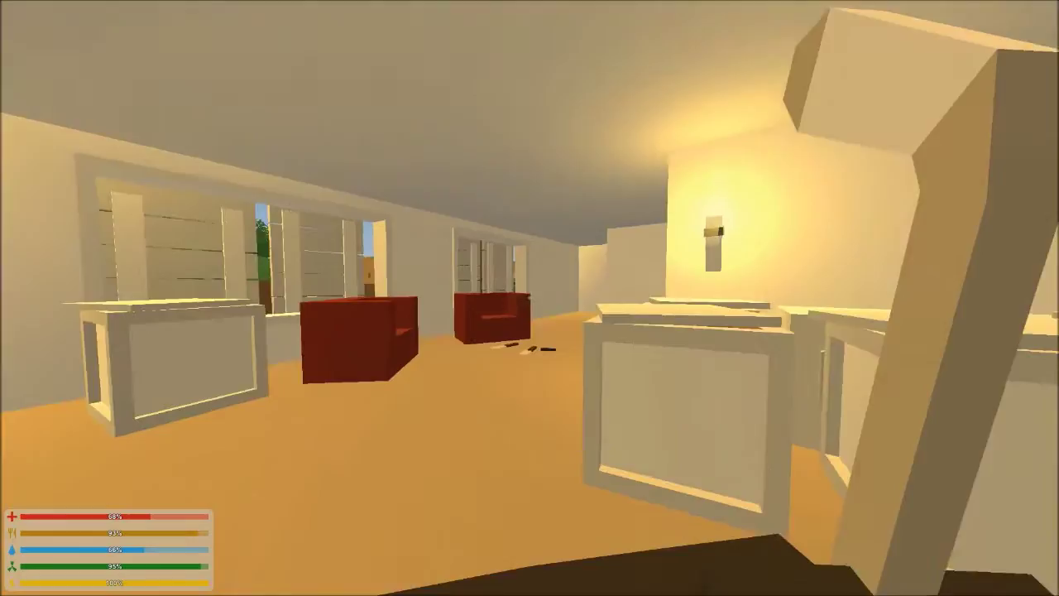
key("w")
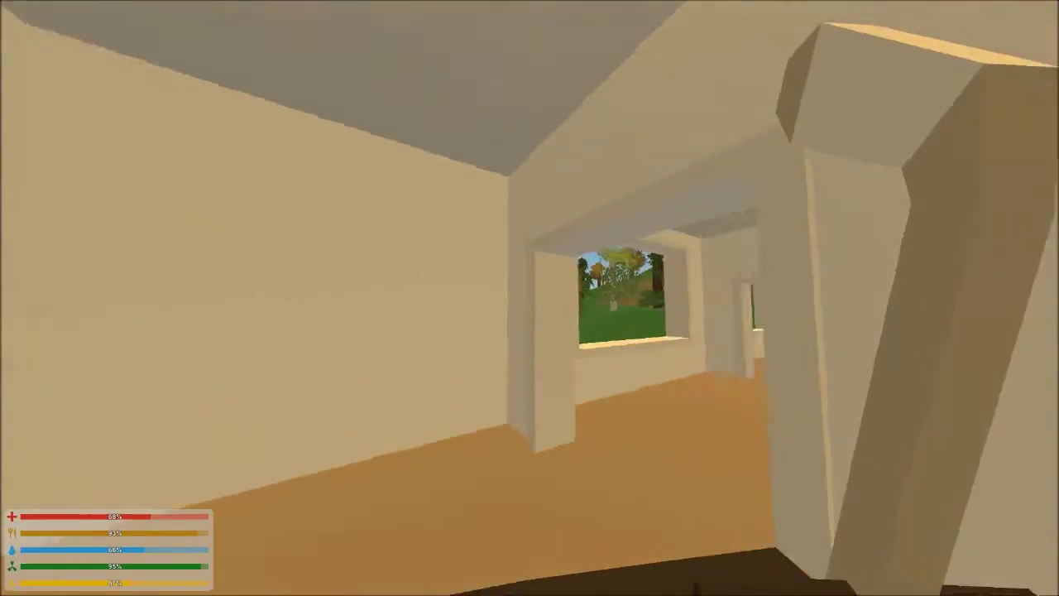
key("w")
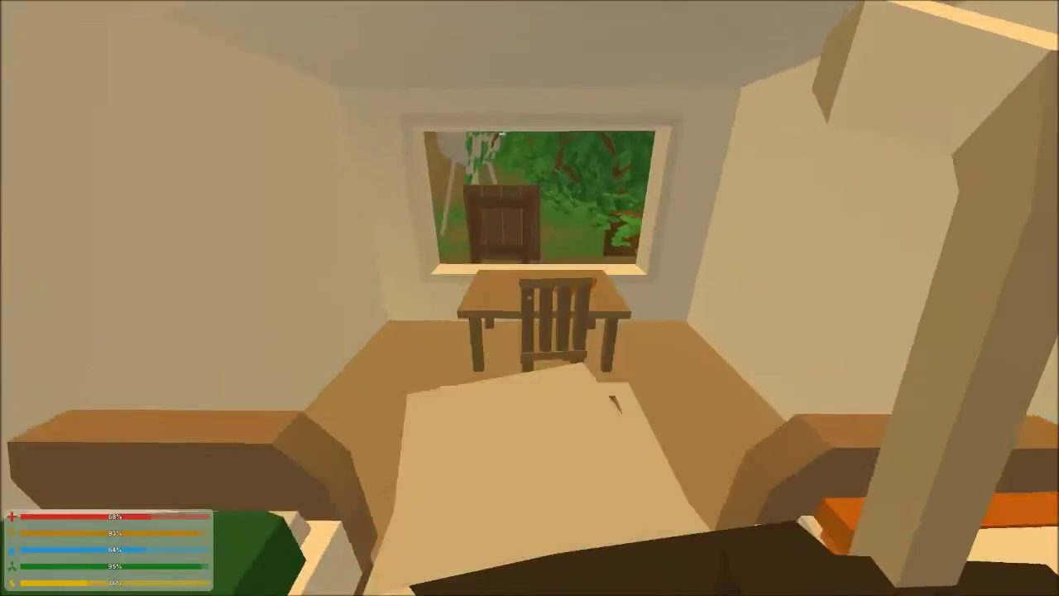
key("space")
key("w")
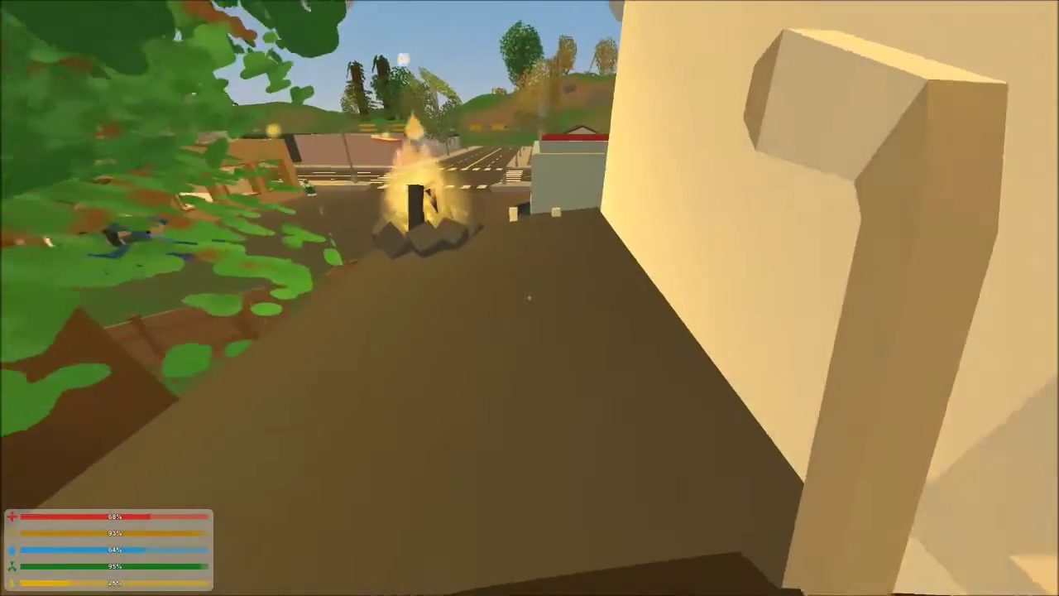
key("w")
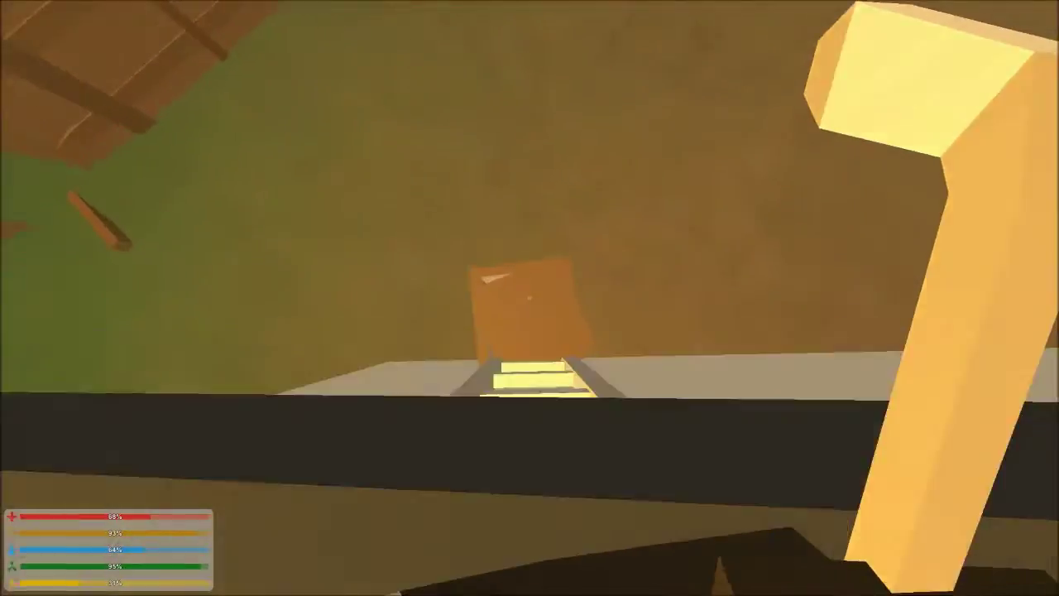
Equip the crossbow, sneak along the wall grabbing a potato, and shoot the orange-shirt zombie
key("1")
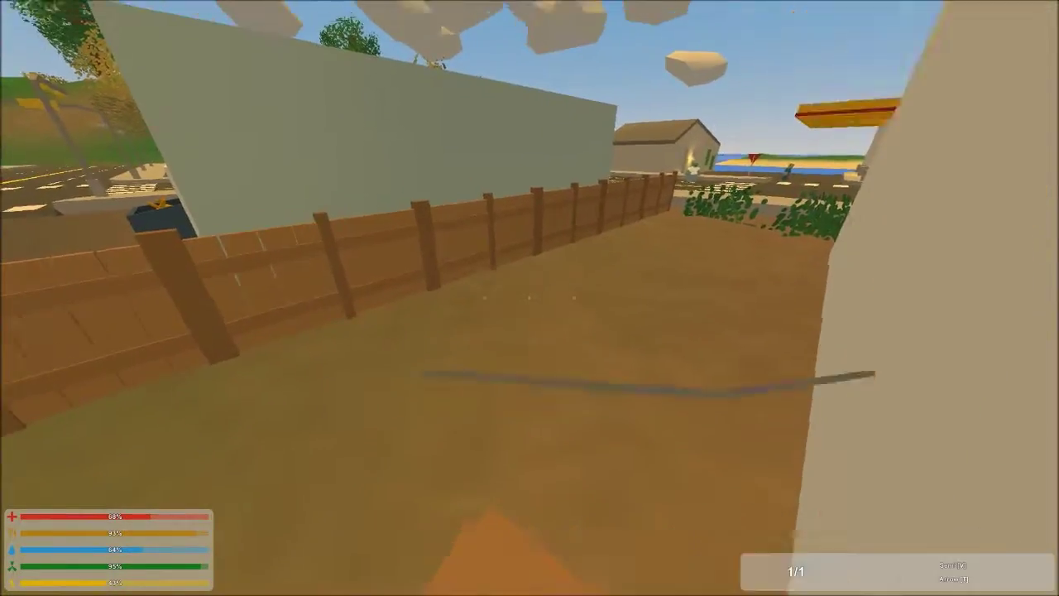
key("w")
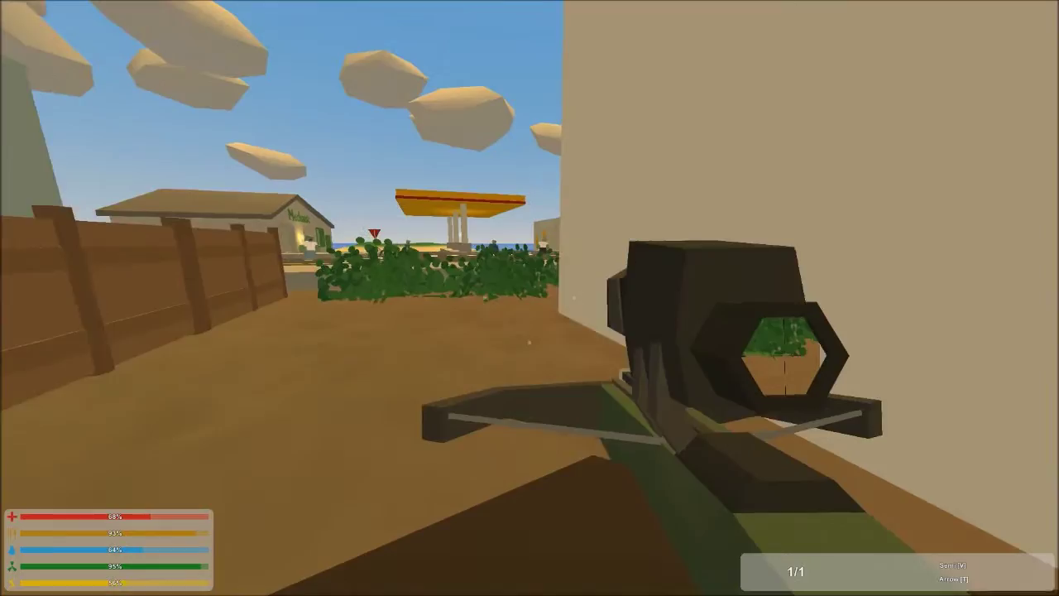
key("w")
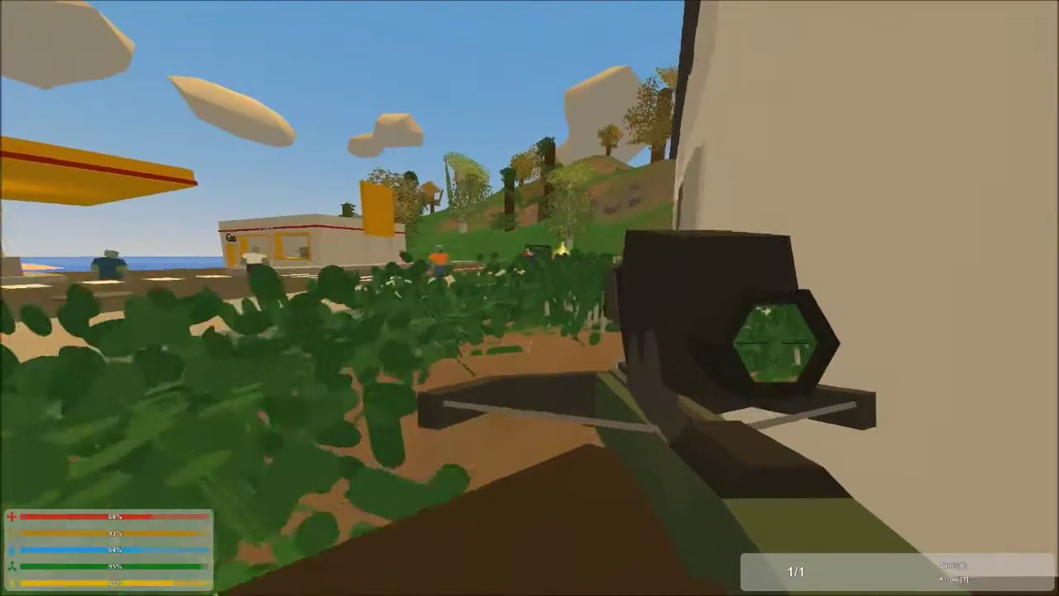
key("w")
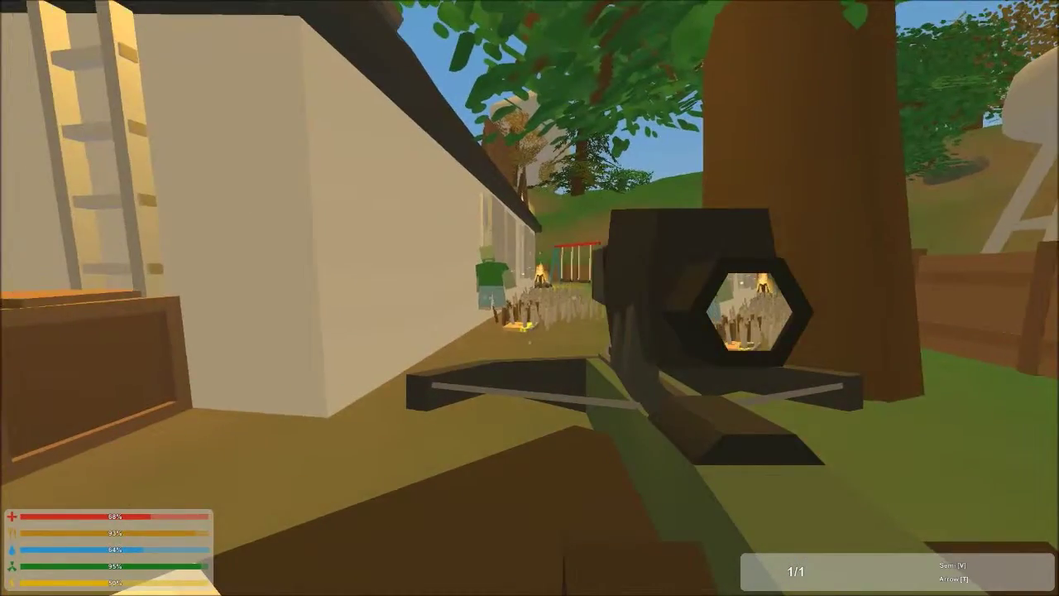
key("w")
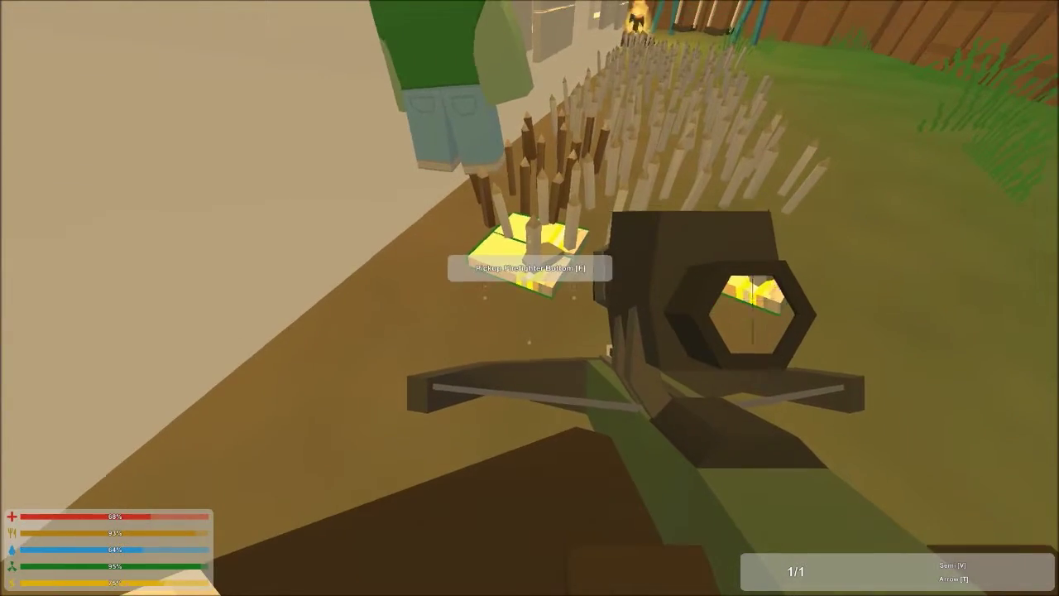
key("f")
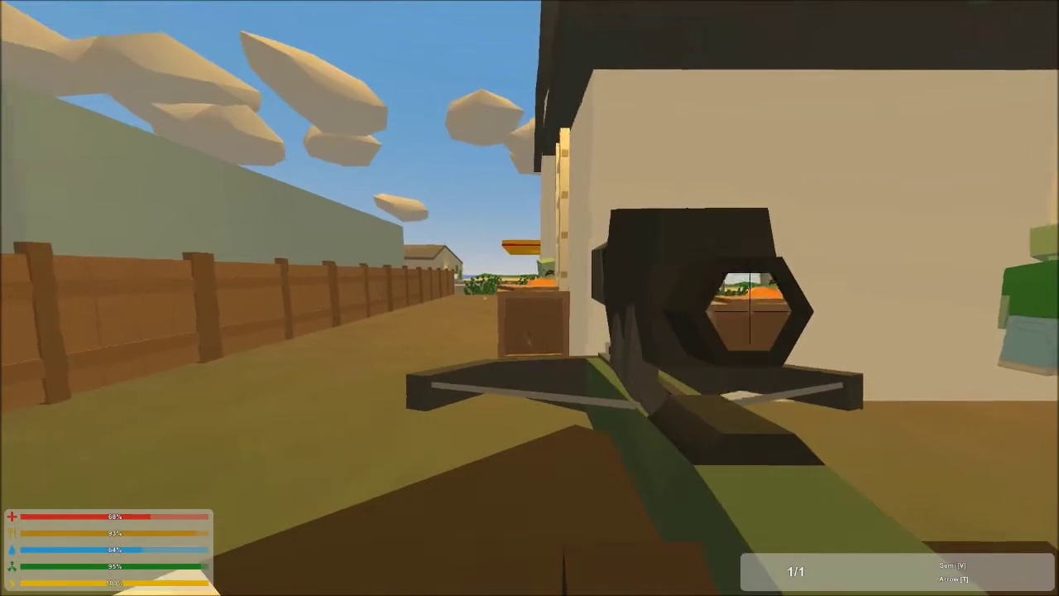
right_click(529, 298)
left_click(529, 298)
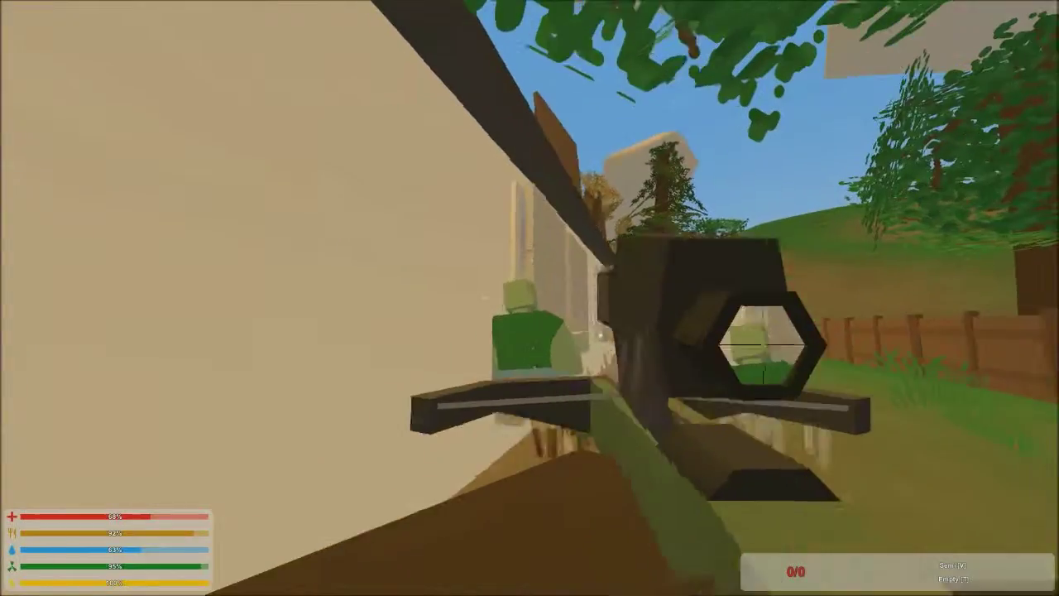
Reload with a Maple Arrow and shoot the zombie beside the house
right_click(530, 298)
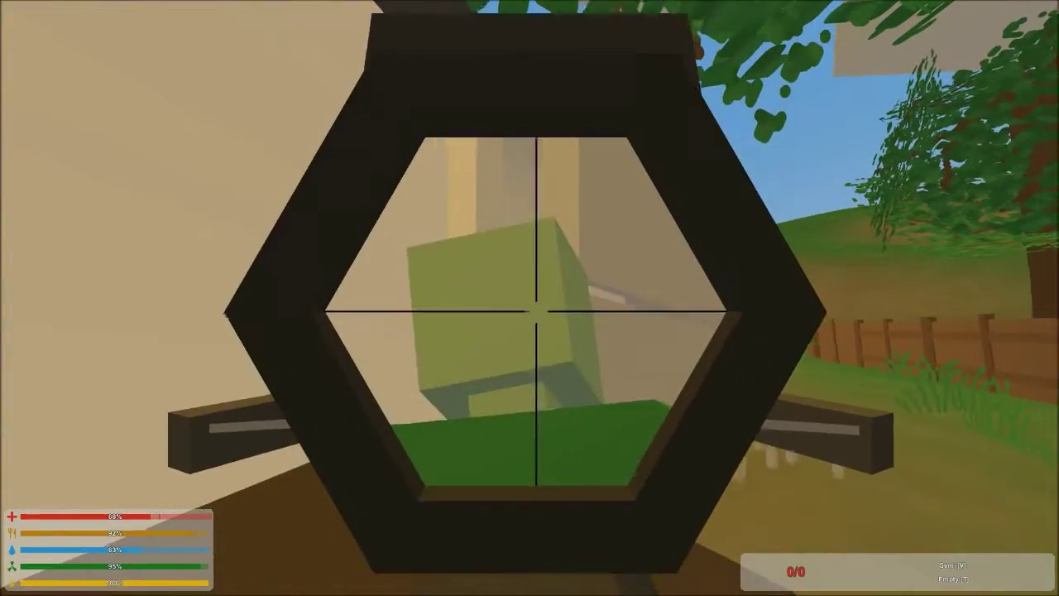
key("r")
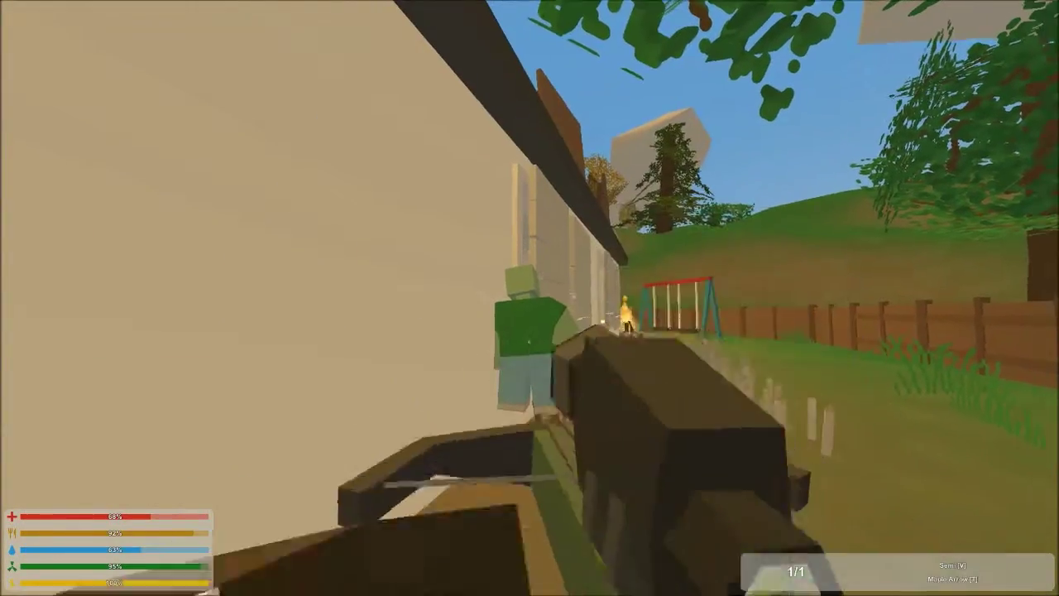
right_click(529, 298)
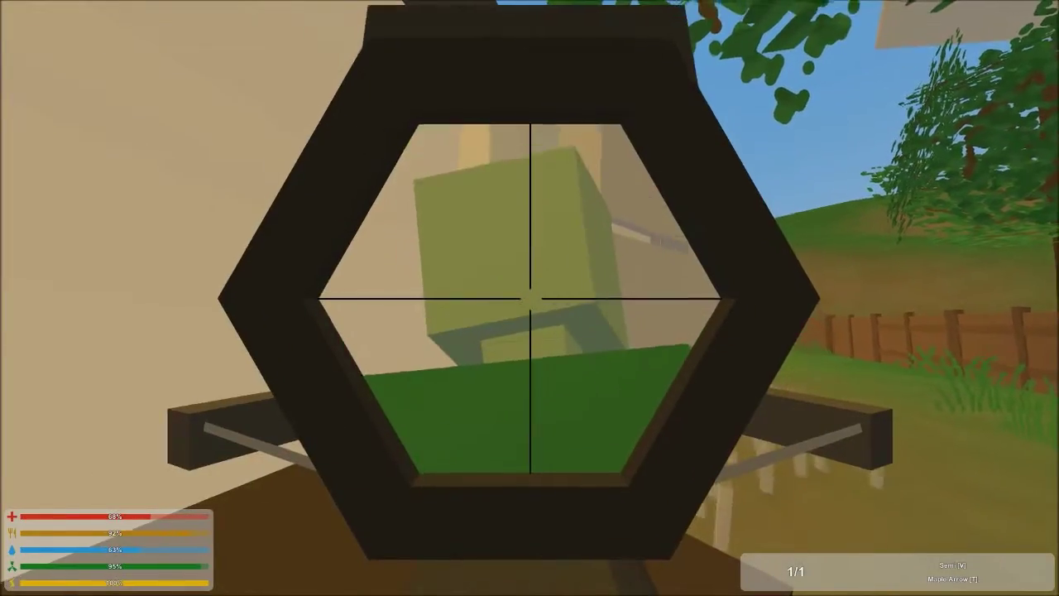
left_click(530, 298)
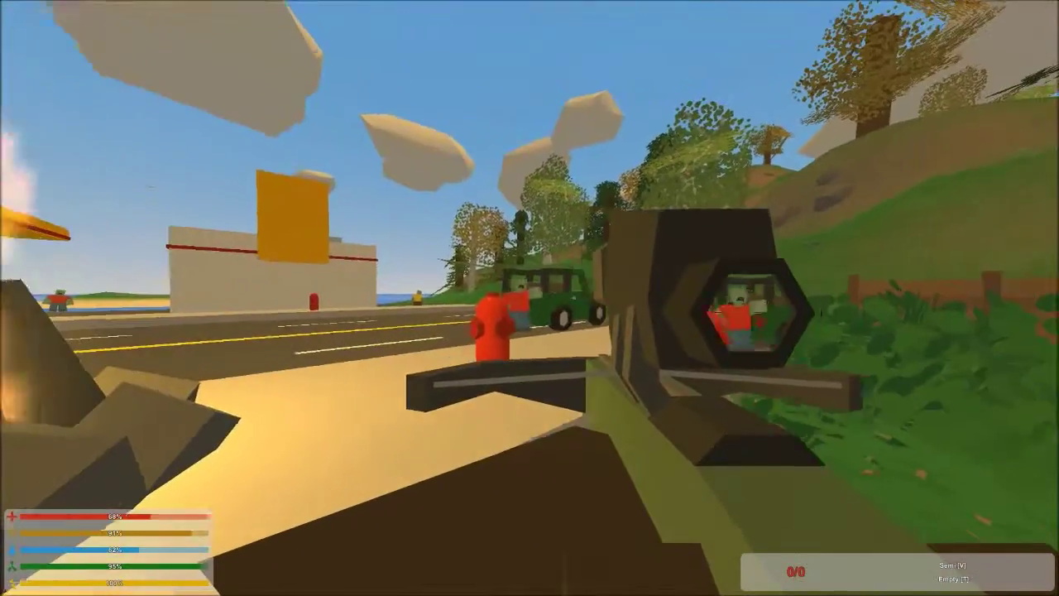
Reload, shoot the zombie beside the car on the crosswalk, and reload again
right_click(530, 298)
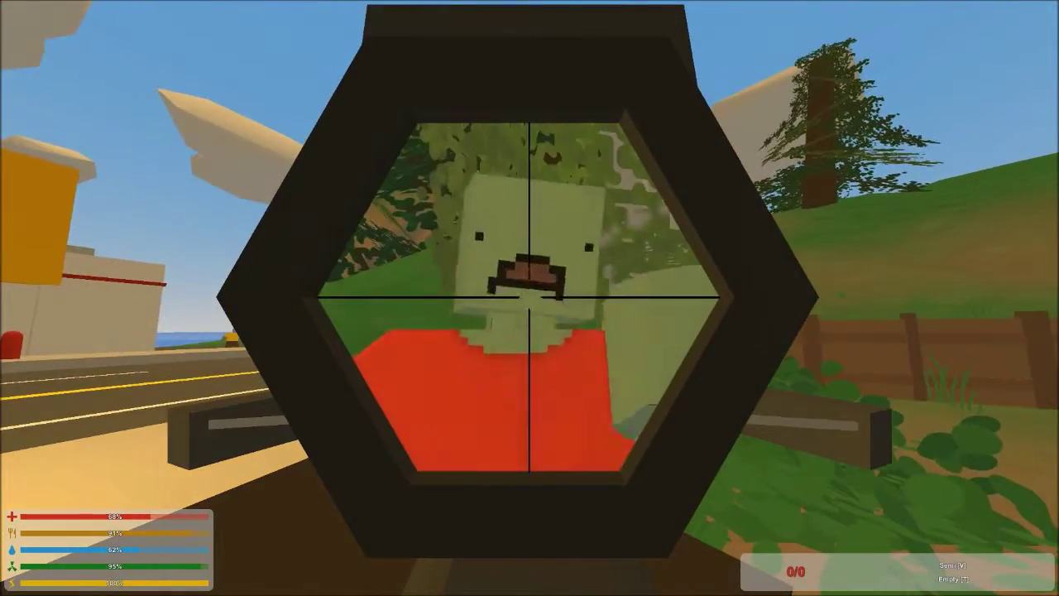
key("r")
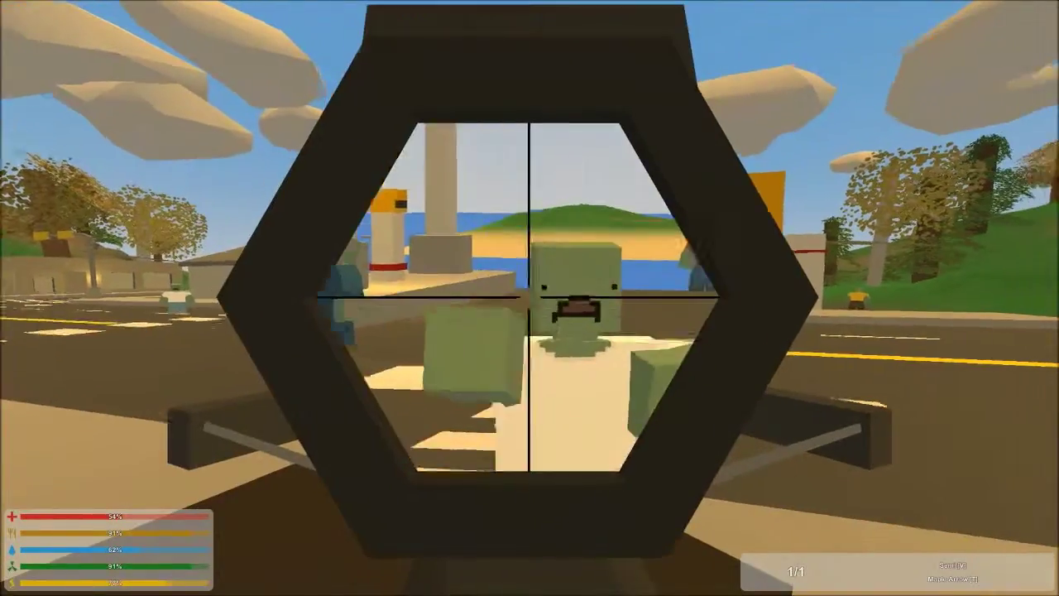
left_click(529, 298)
key("r")
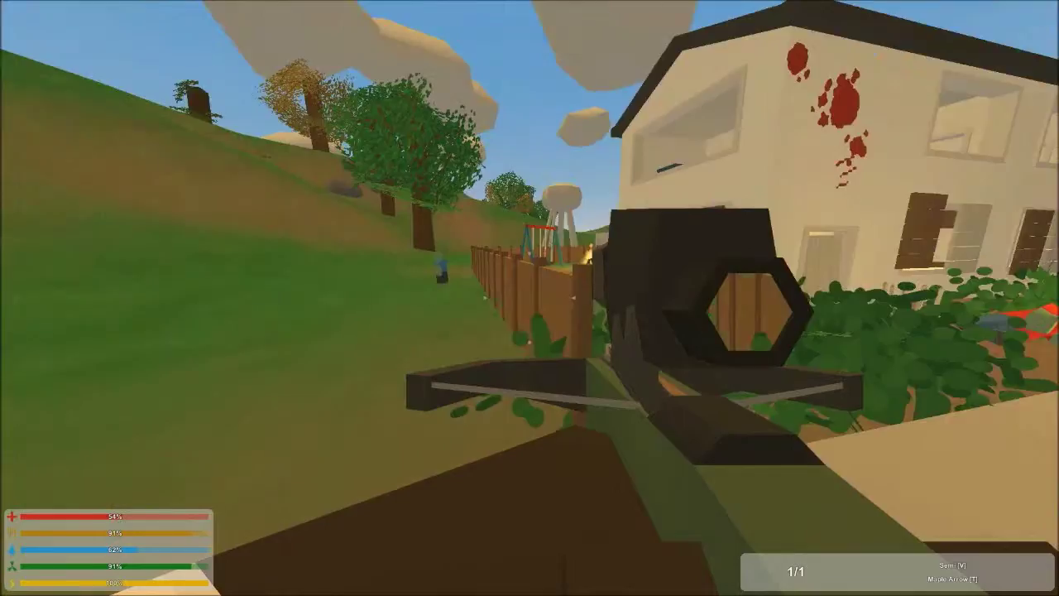
Shoot the zombie behind the house, then sprint to the gas station
right_click(530, 298)
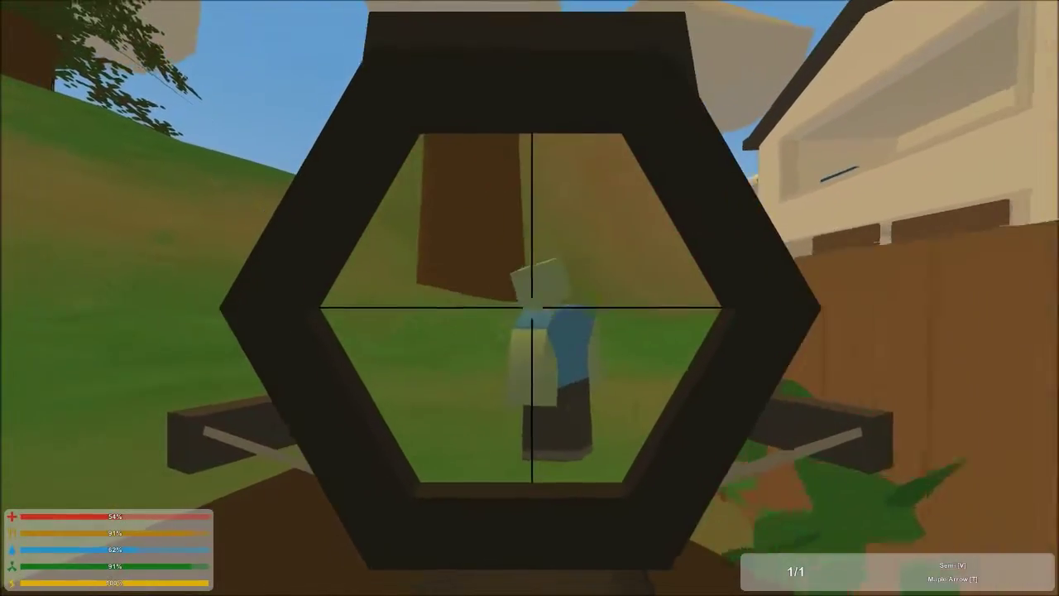
left_click(530, 298)
right_click(530, 298)
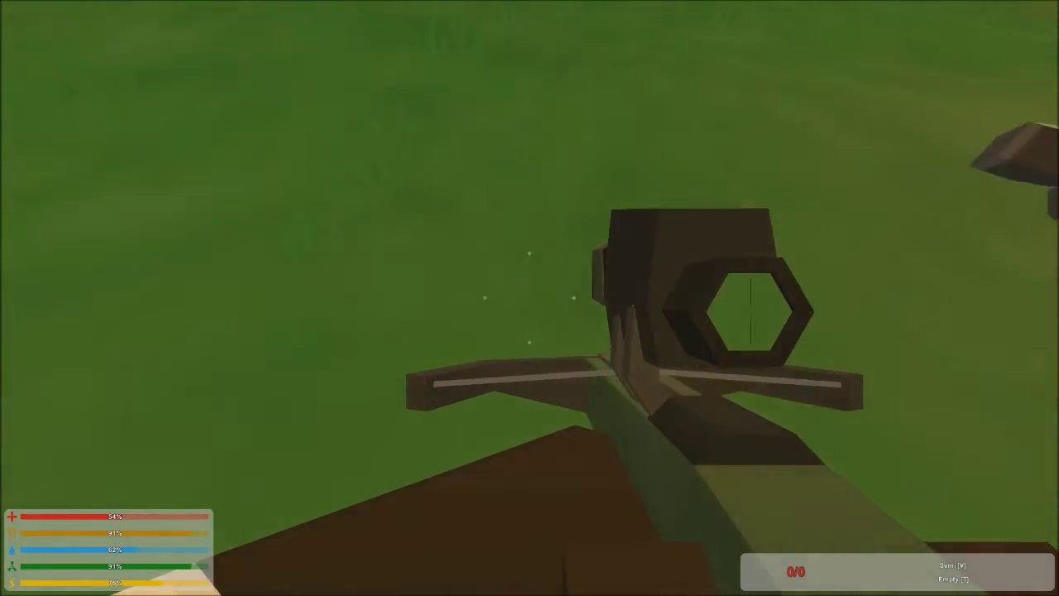
key("shift+w")
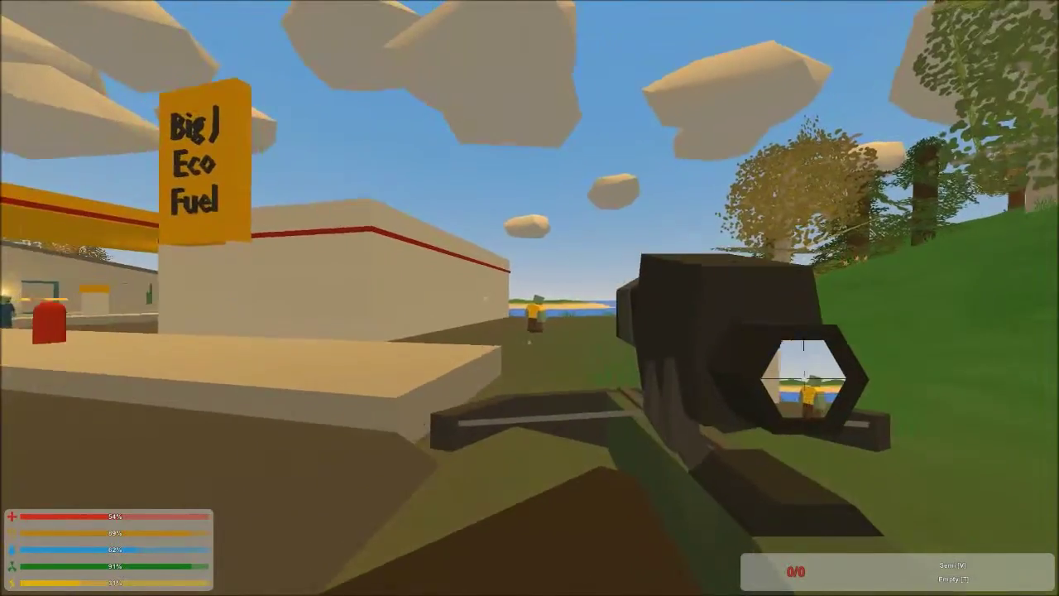
Reload and shoot the zombie behind the gas station, then check the skills overview
right_click(529, 298)
key("r")
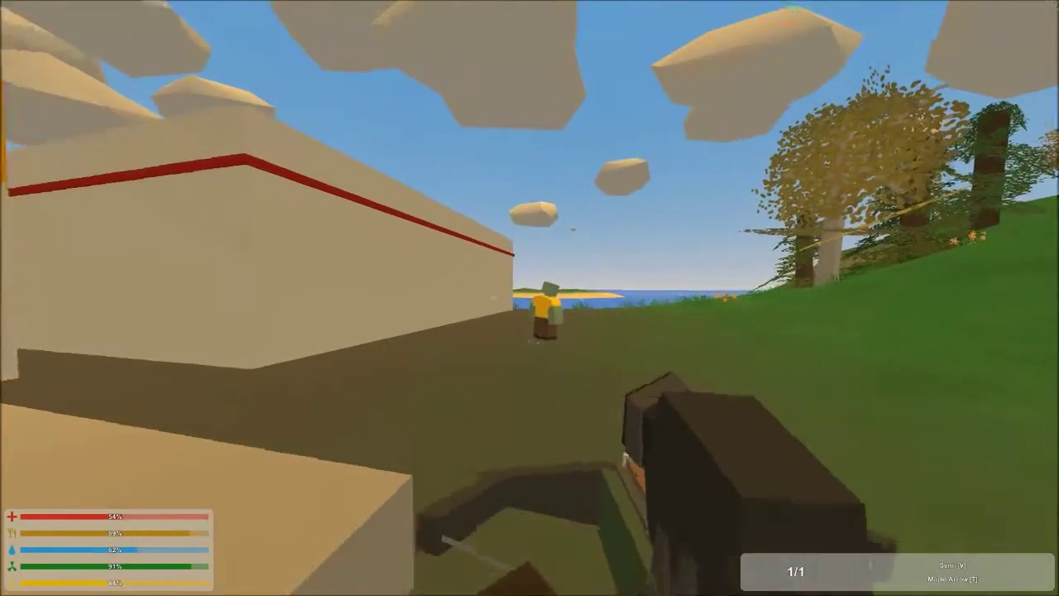
right_click(530, 298)
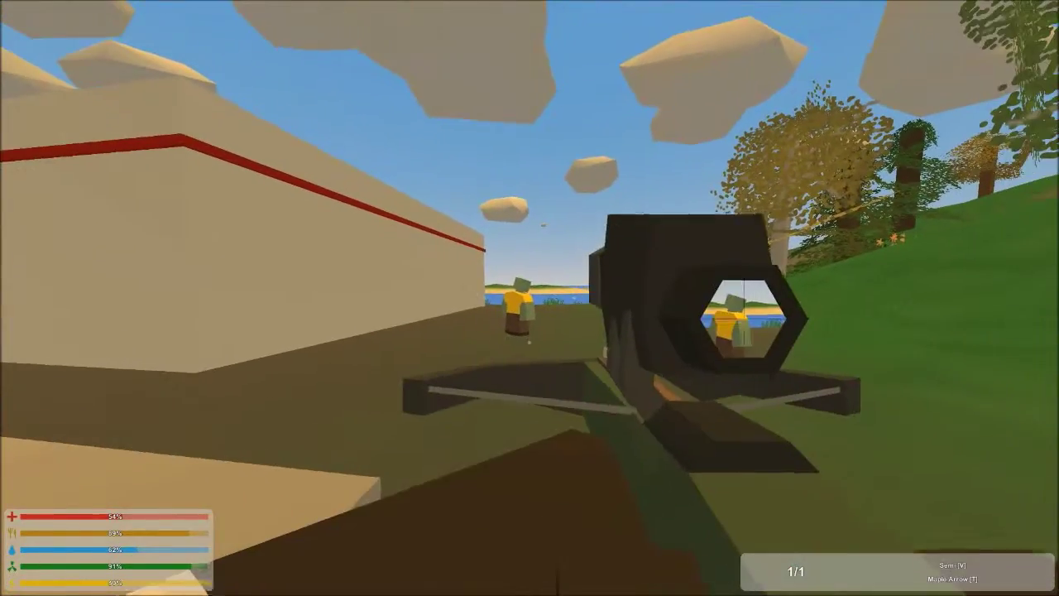
left_click(530, 298)
right_click(530, 298)
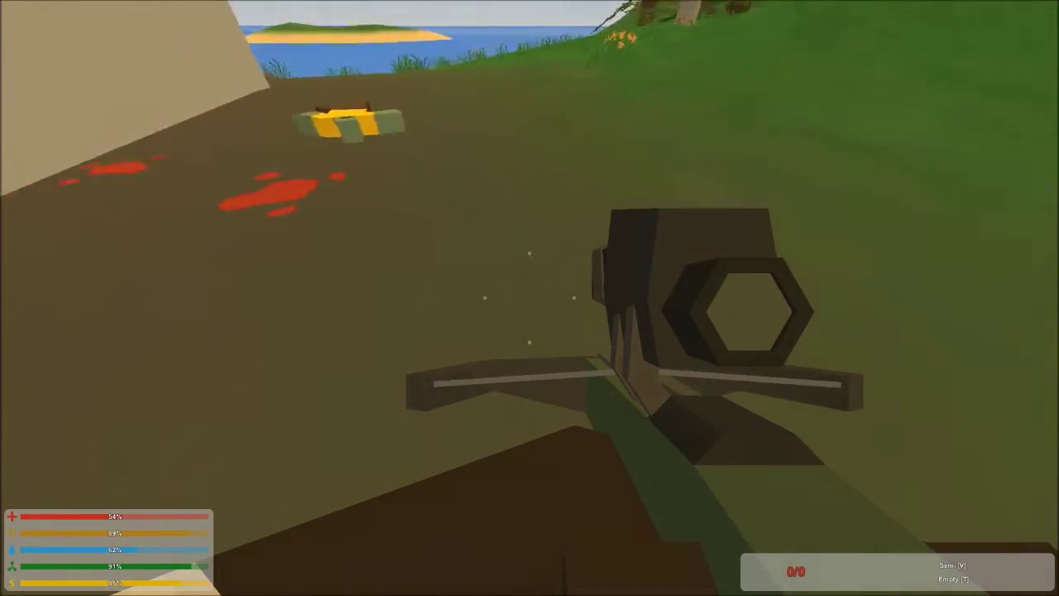
key("u")
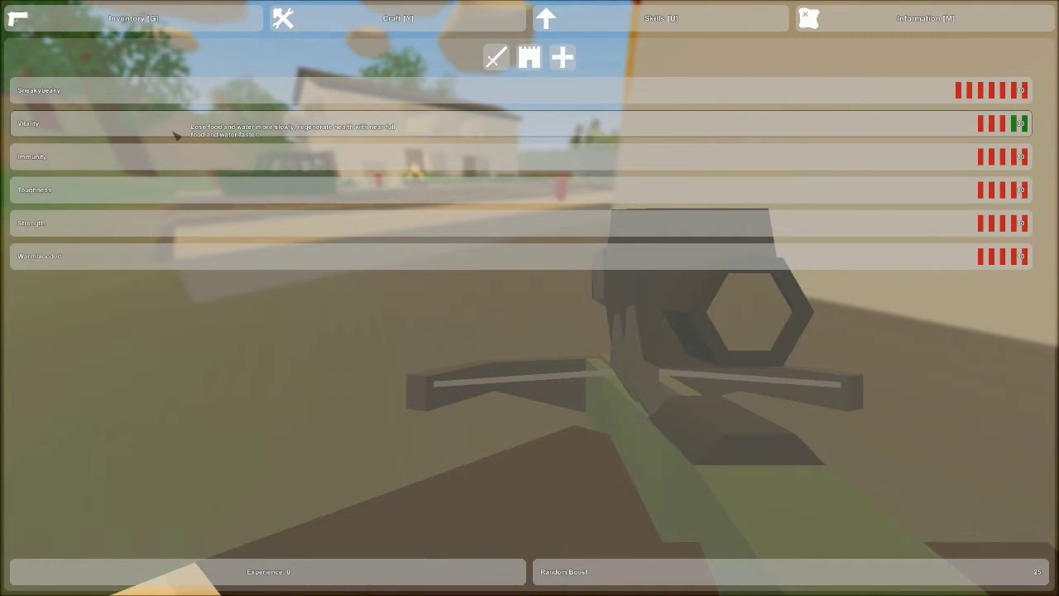
key("u")
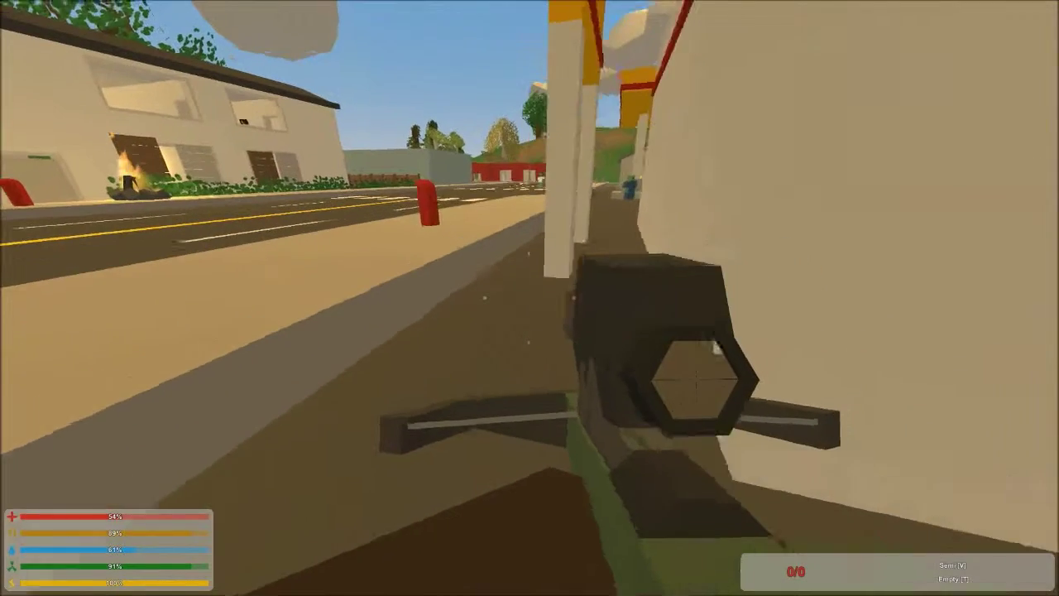
Reload and shoot the zombie by the Mechanic shop near the pumps
key("r")
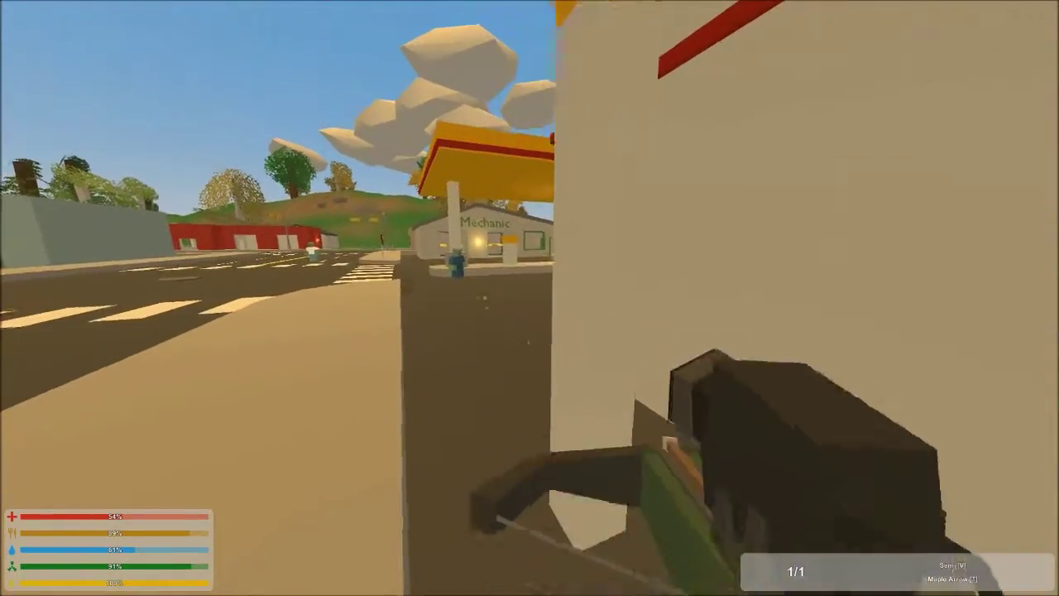
right_click(530, 298)
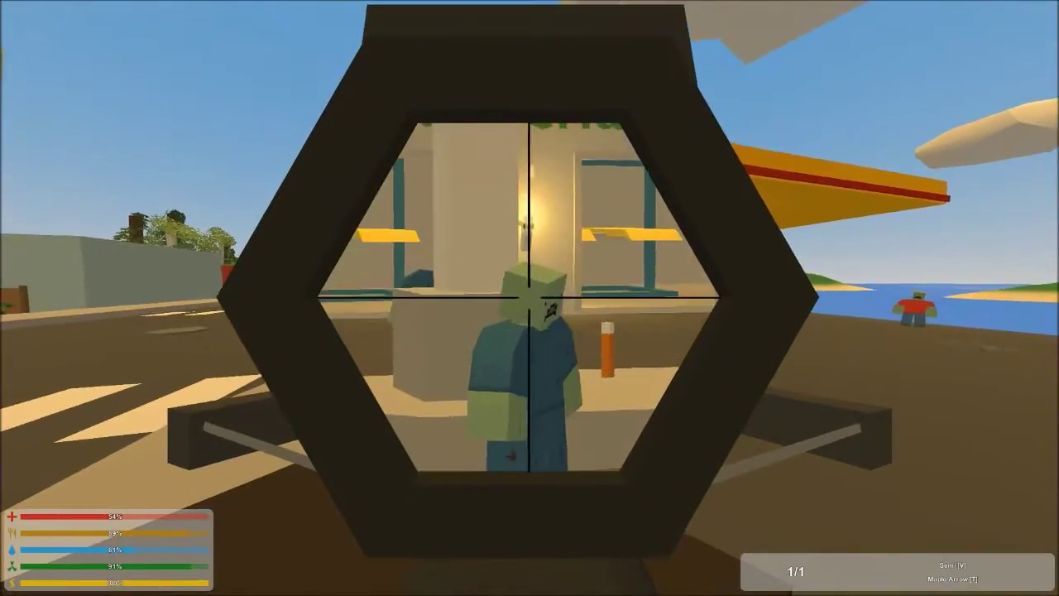
left_click(529, 298)
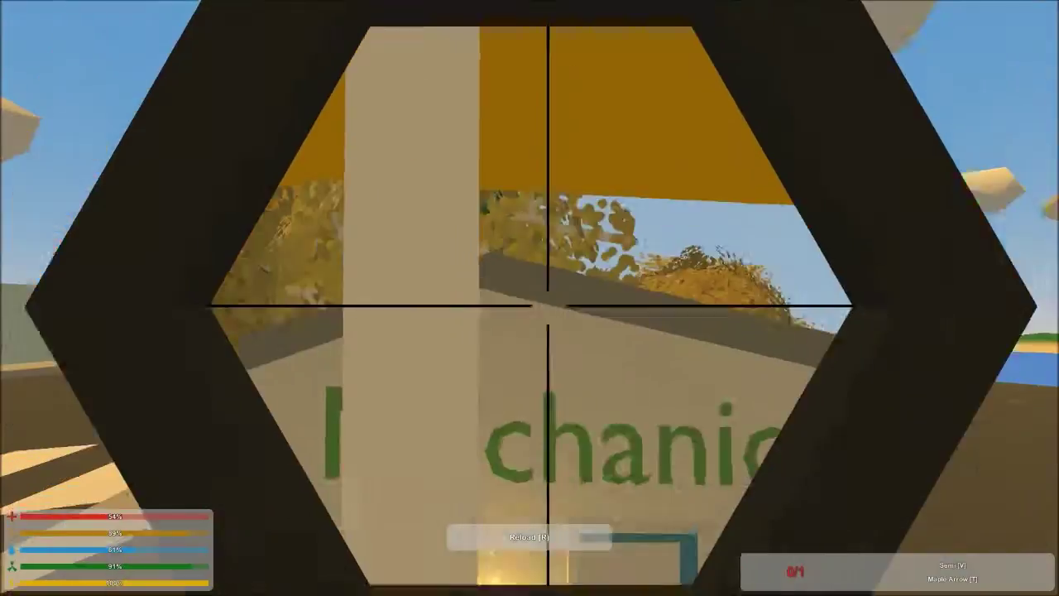
key("r")
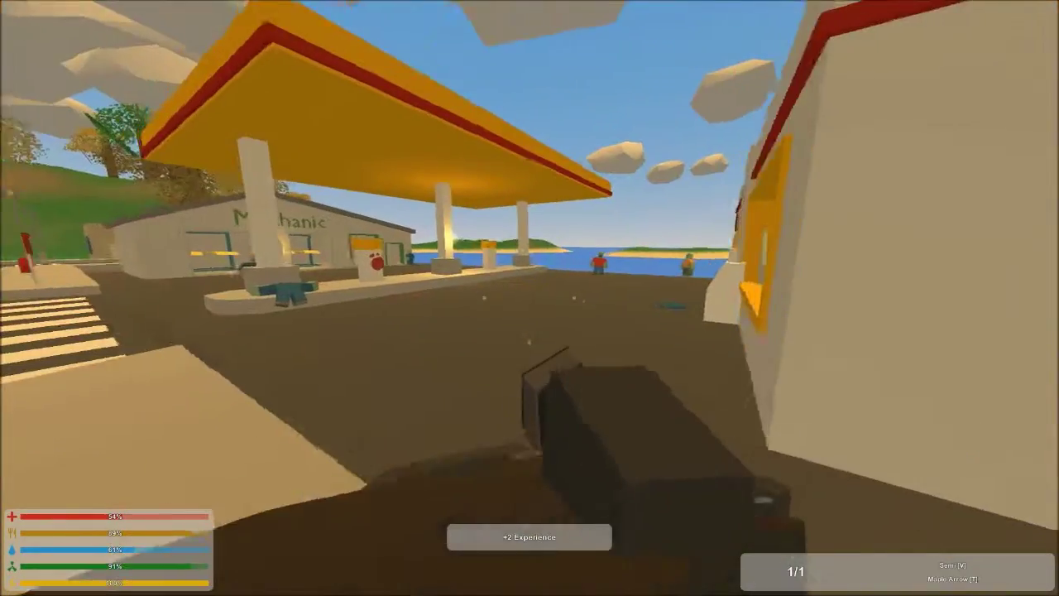
right_click(529, 297)
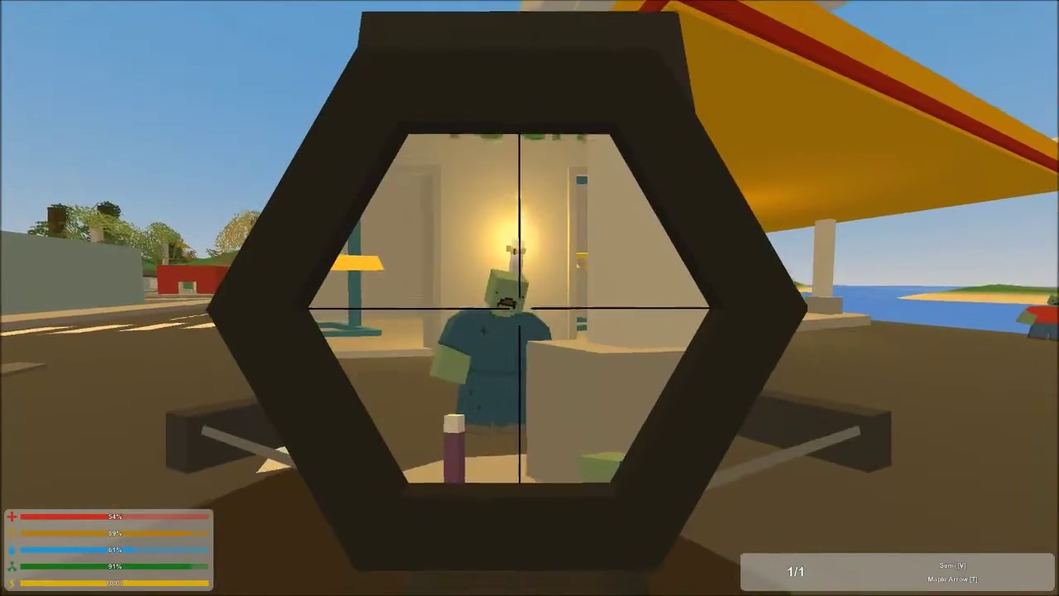
left_click(530, 298)
right_click(530, 298)
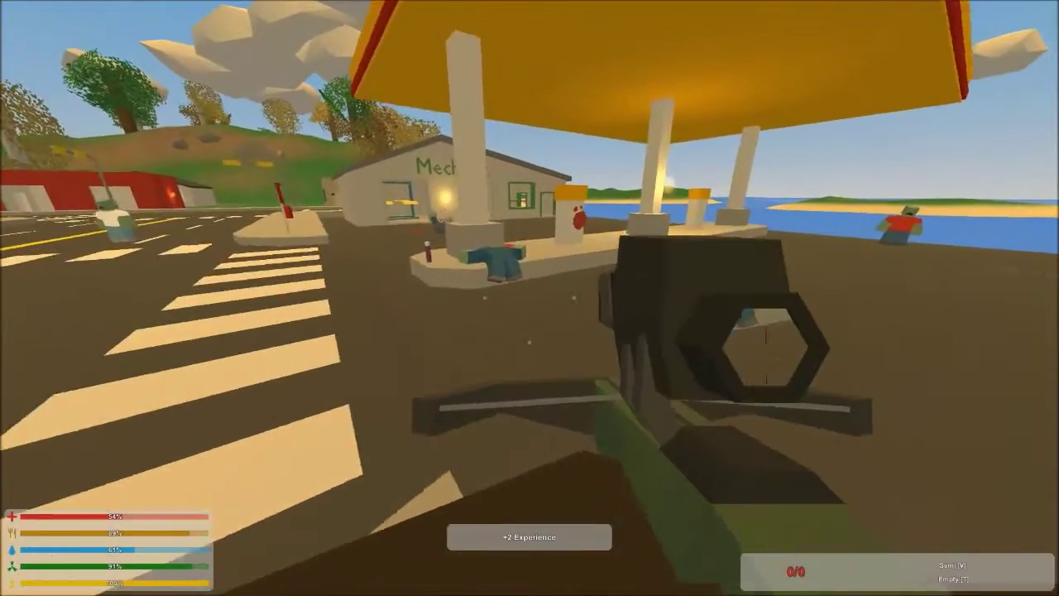
Walk toward the Mechanic shop, reload, and shoot the zombie across the street
key("w")
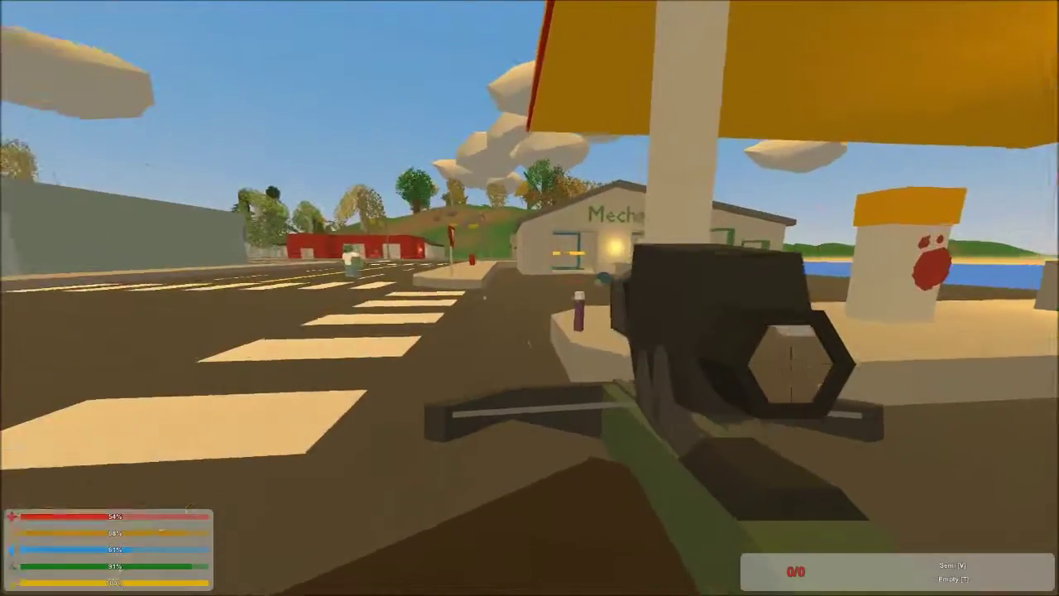
key("w")
key("w")
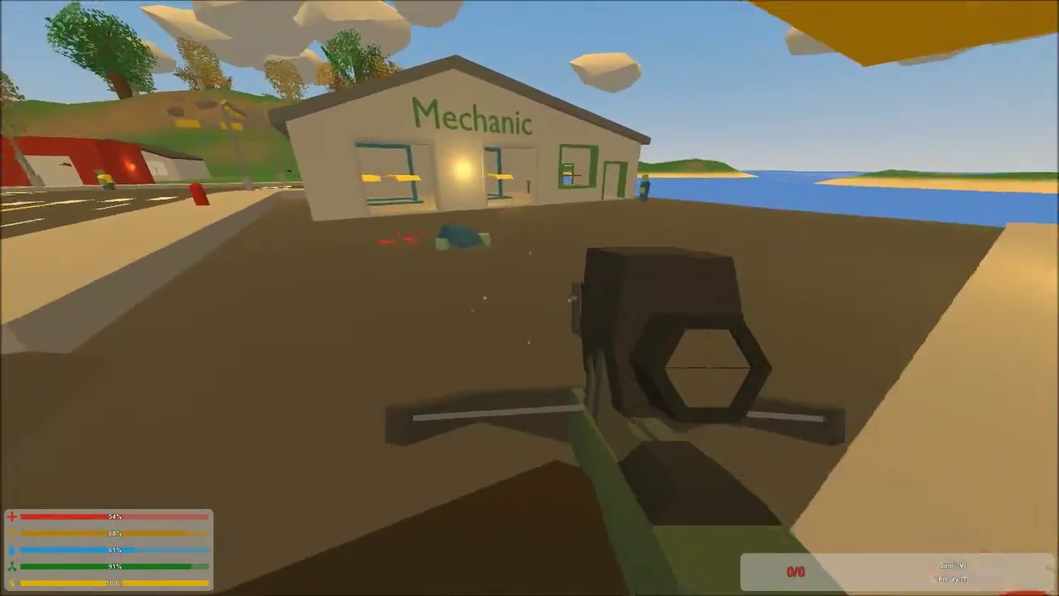
key("w")
key("w")
key("r")
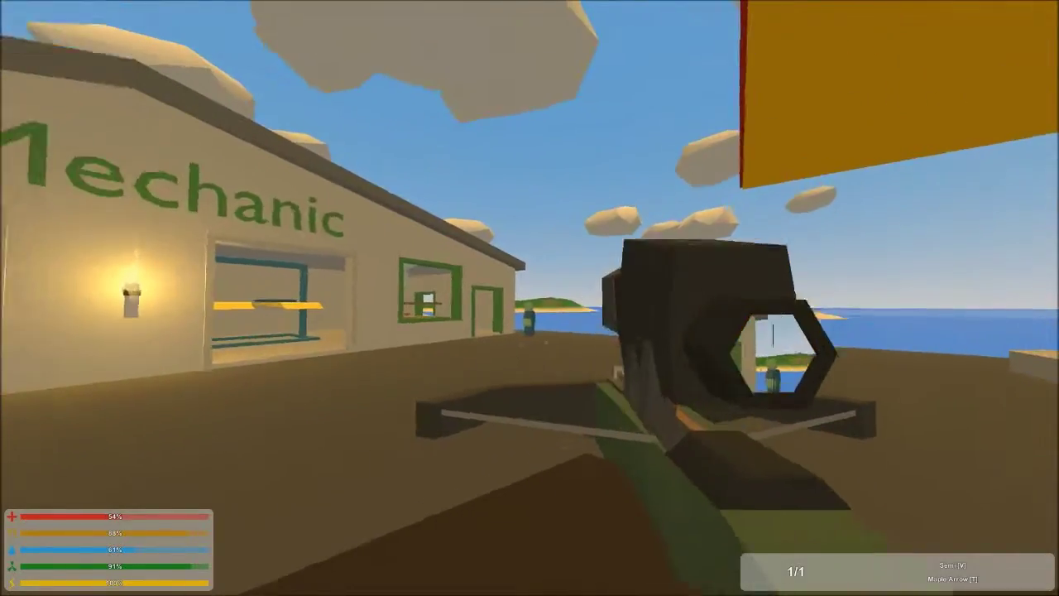
right_click(530, 340)
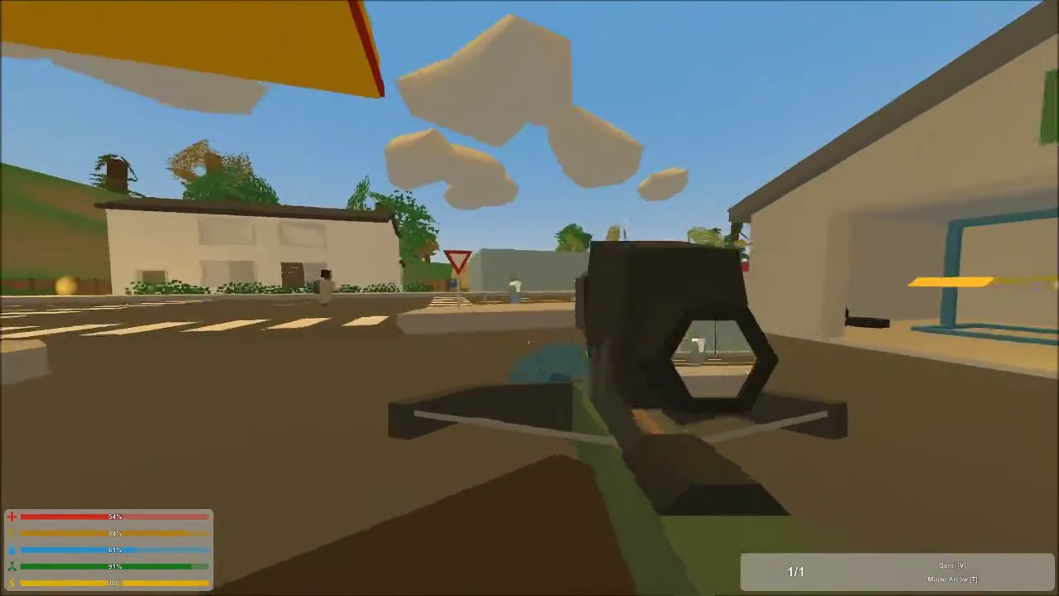
right_click(529, 339)
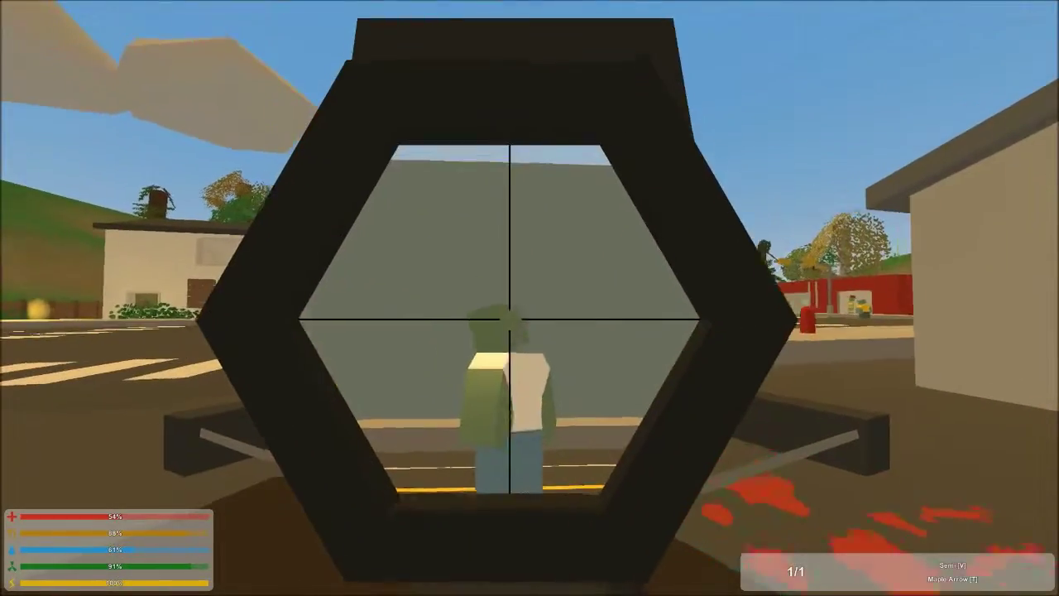
left_click(530, 297)
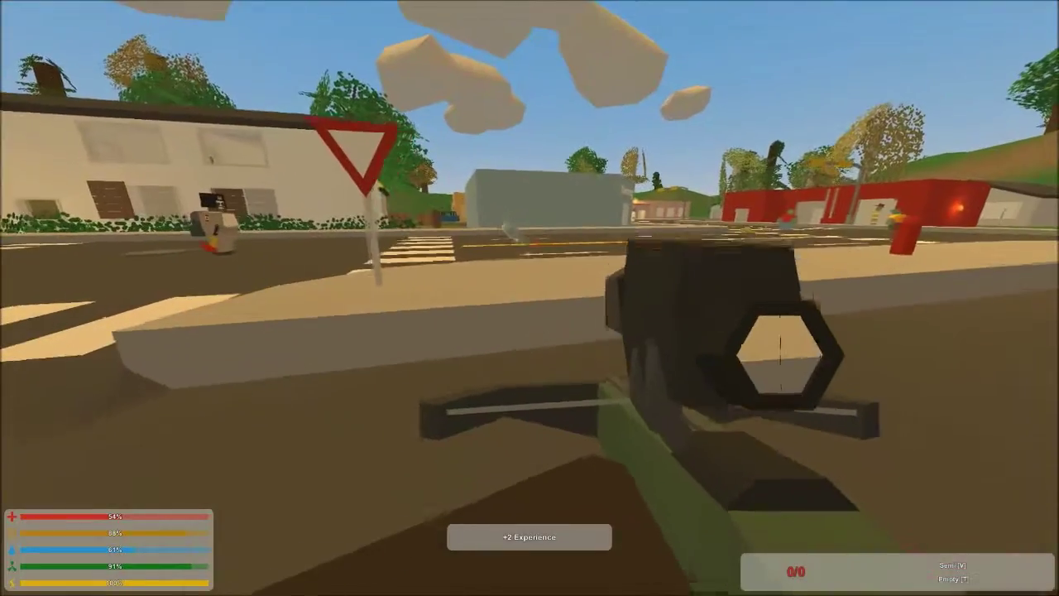
Return under the gas station canopy and shoot the two zombies coming from the shore
key("w")
key("r")
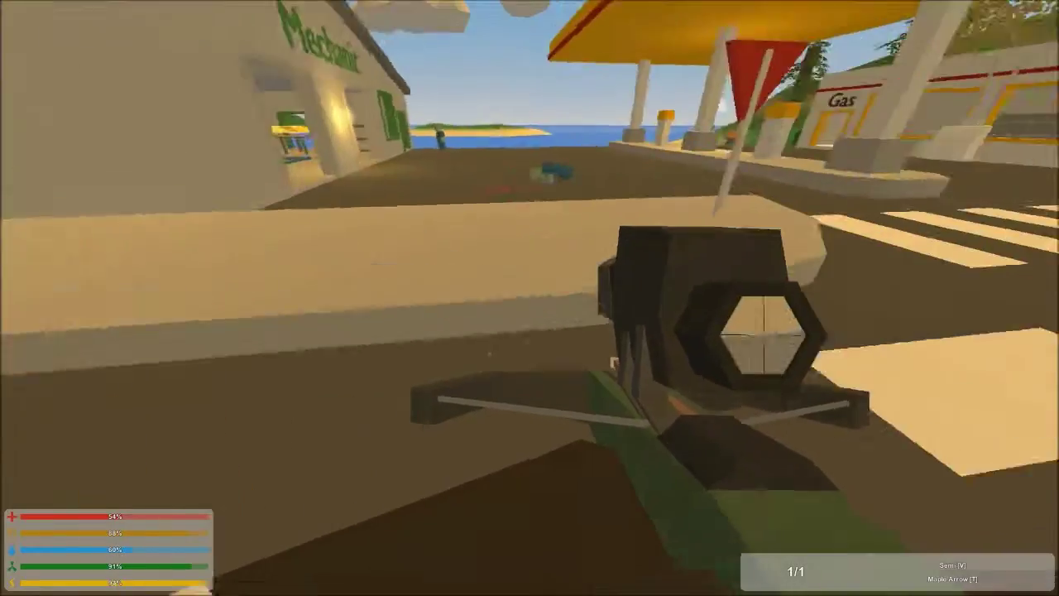
key("w")
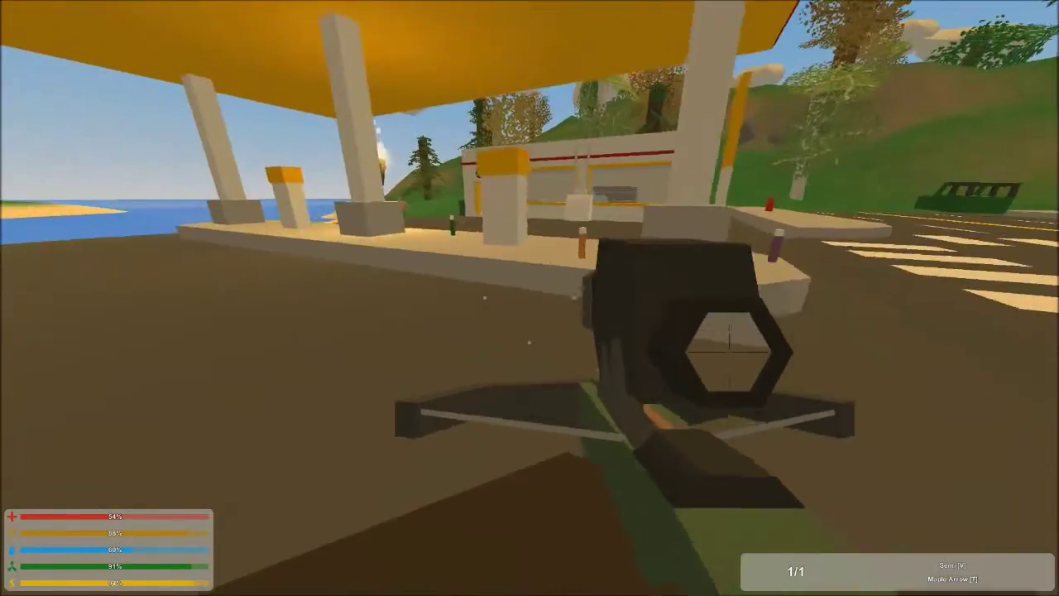
key("w")
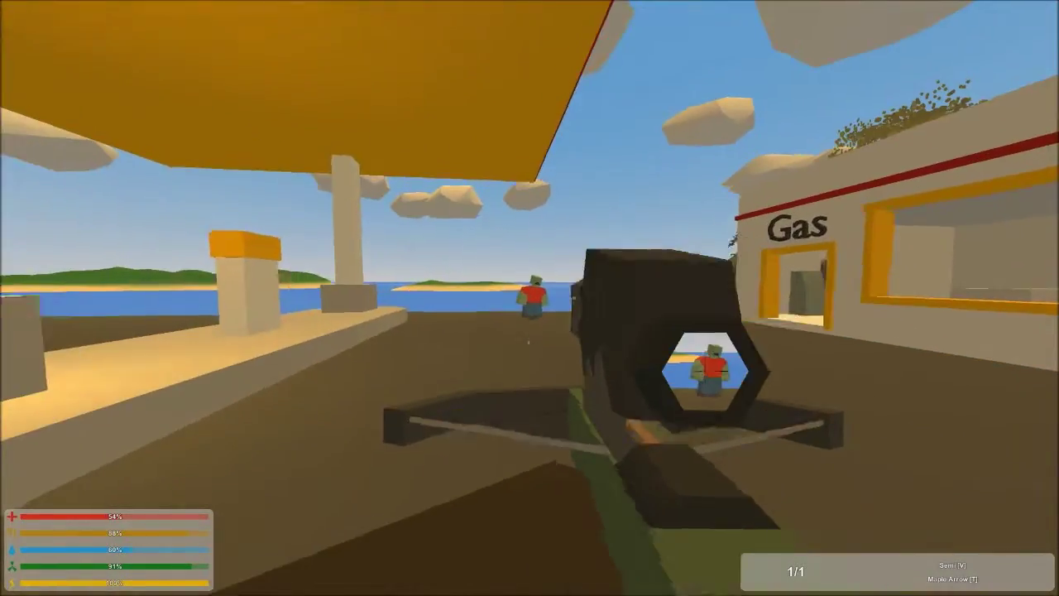
right_click(529, 298)
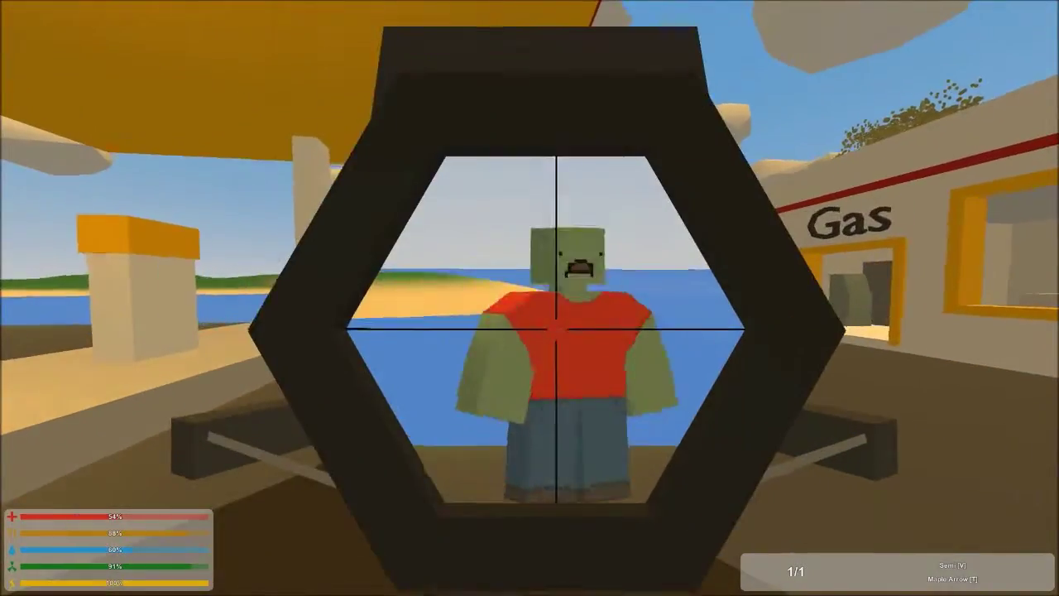
left_click(529, 297)
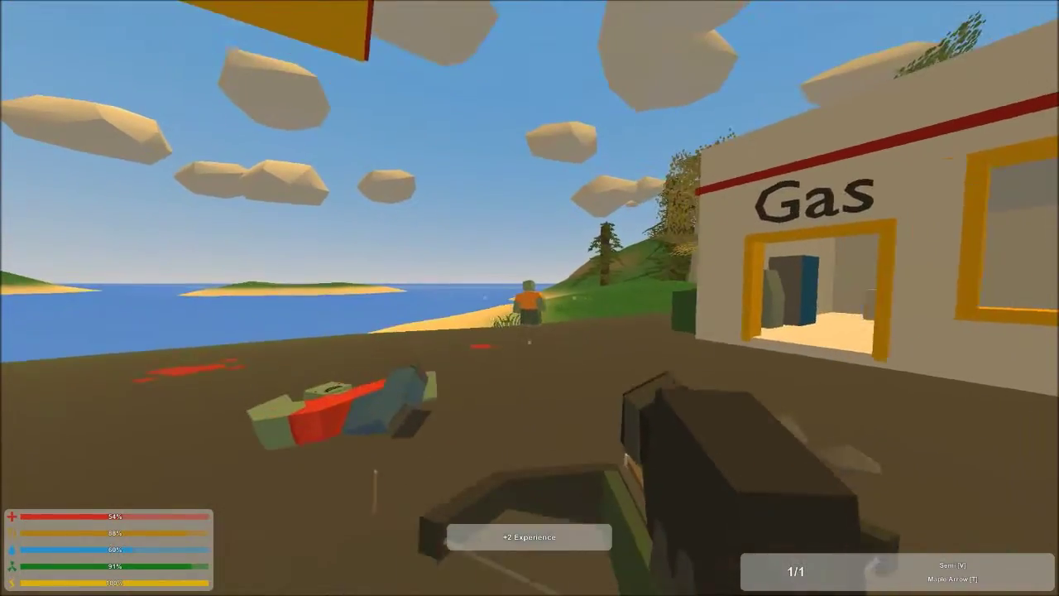
right_click(530, 297)
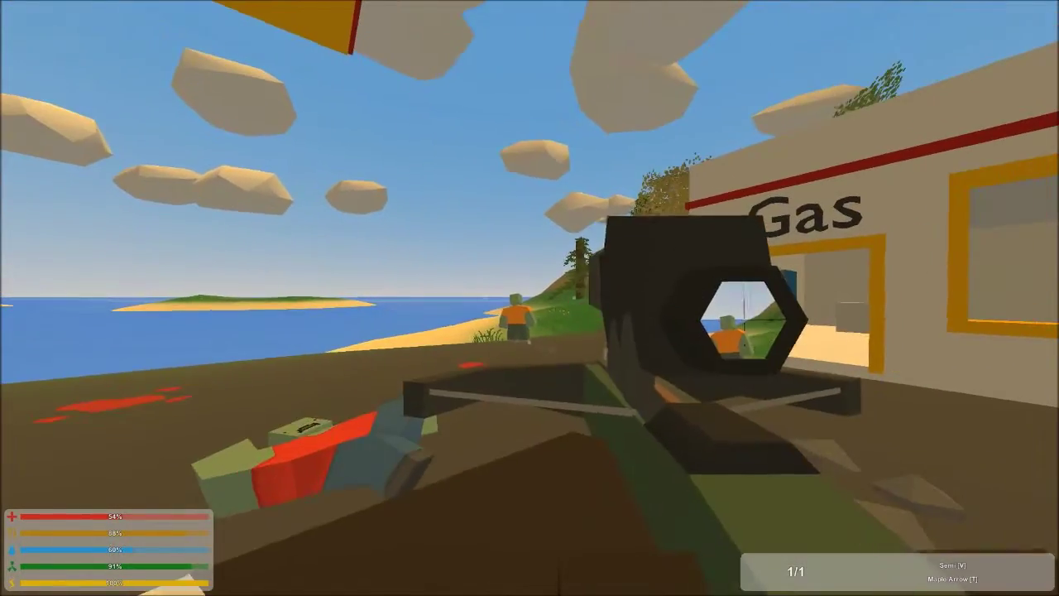
left_click(529, 298)
right_click(530, 298)
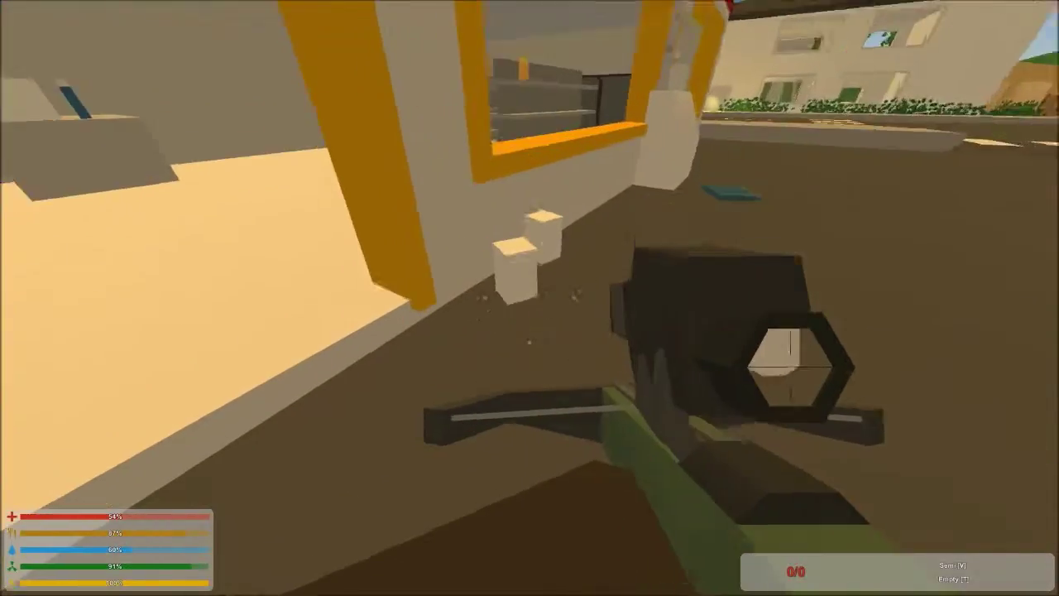
Browse the gas station store shelves with the energy drink, candy bar and canned bacon
key("w")
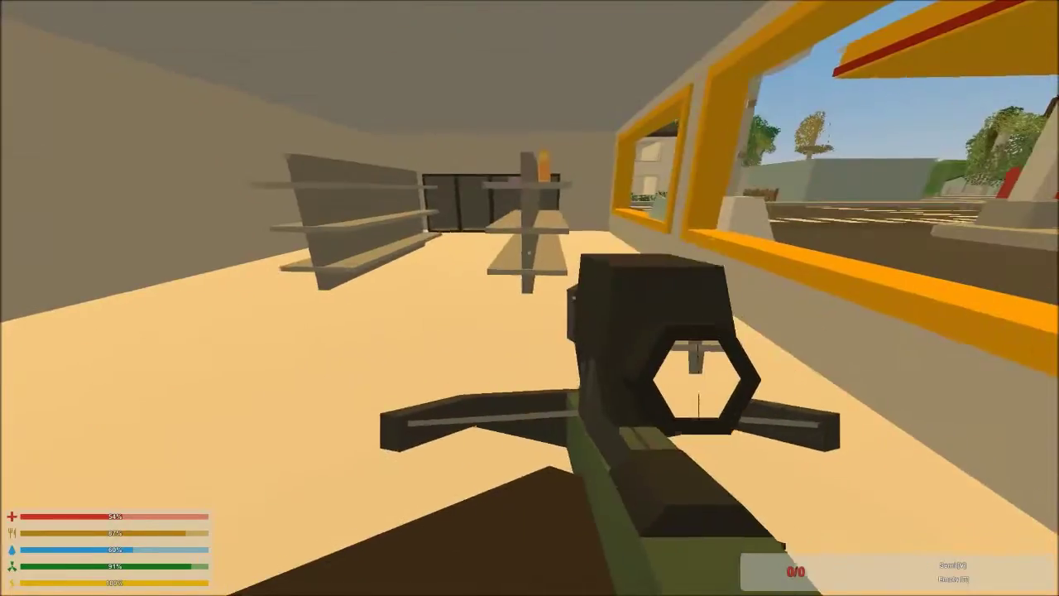
key("w")
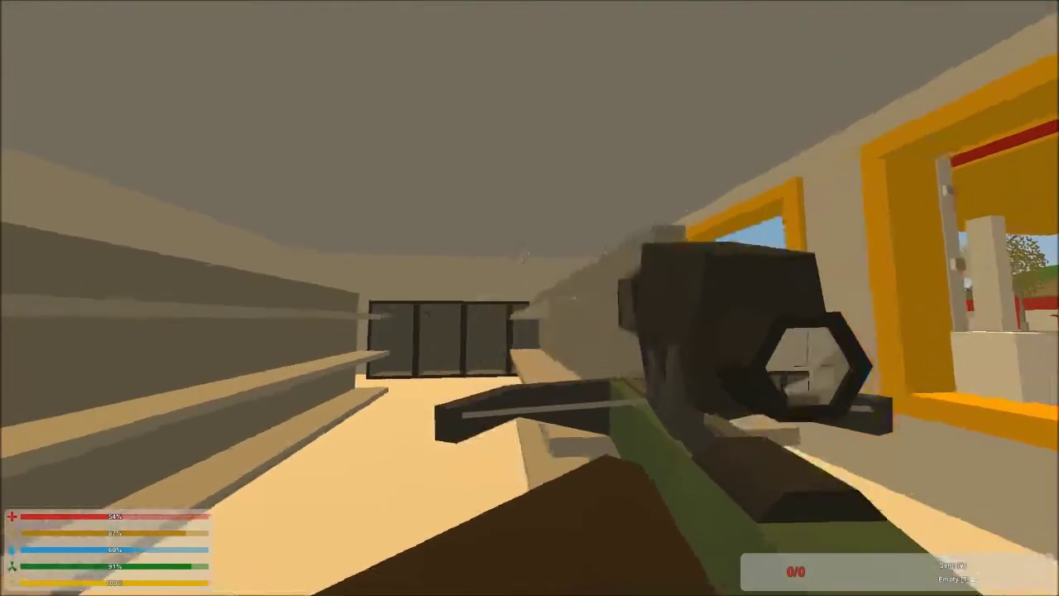
key("w")
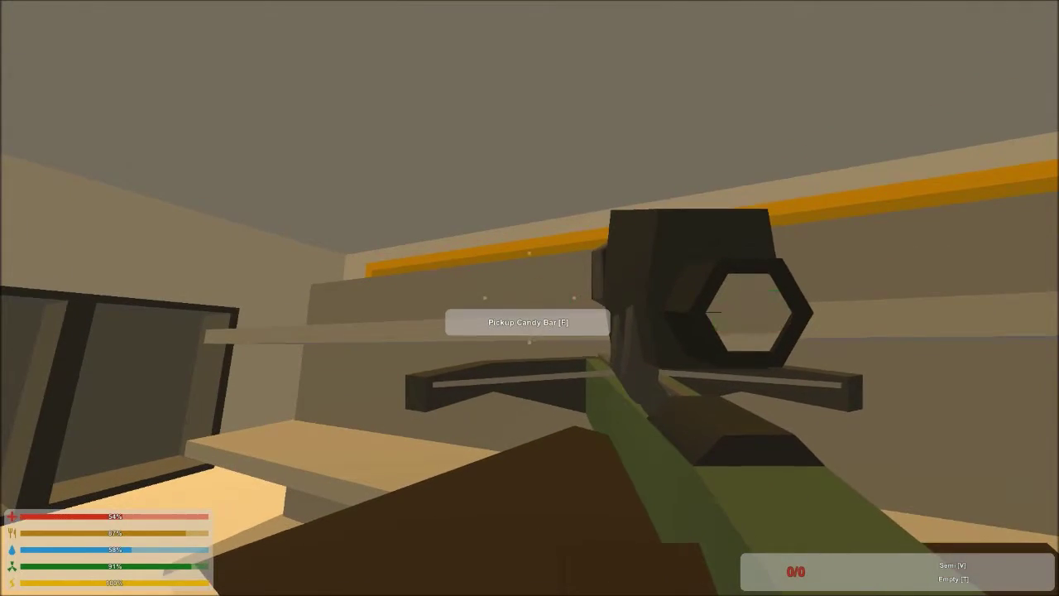
key("w")
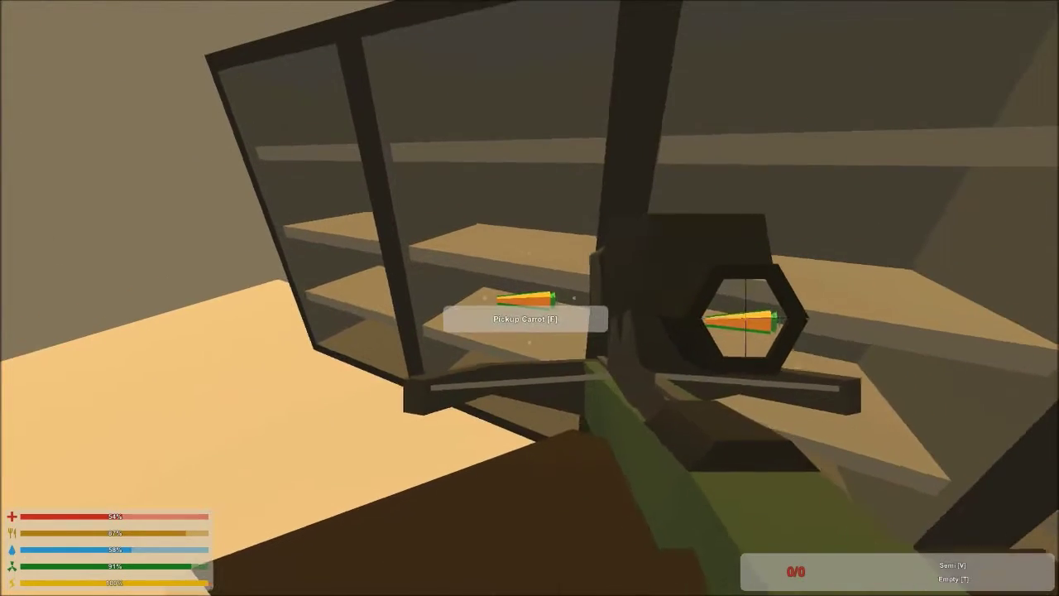
key("s")
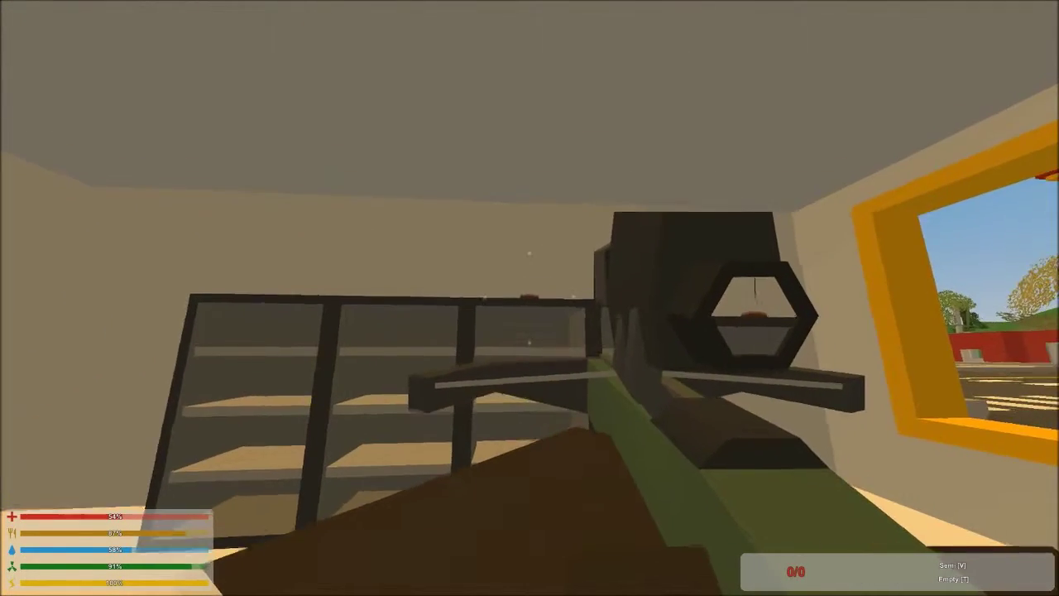
key("w")
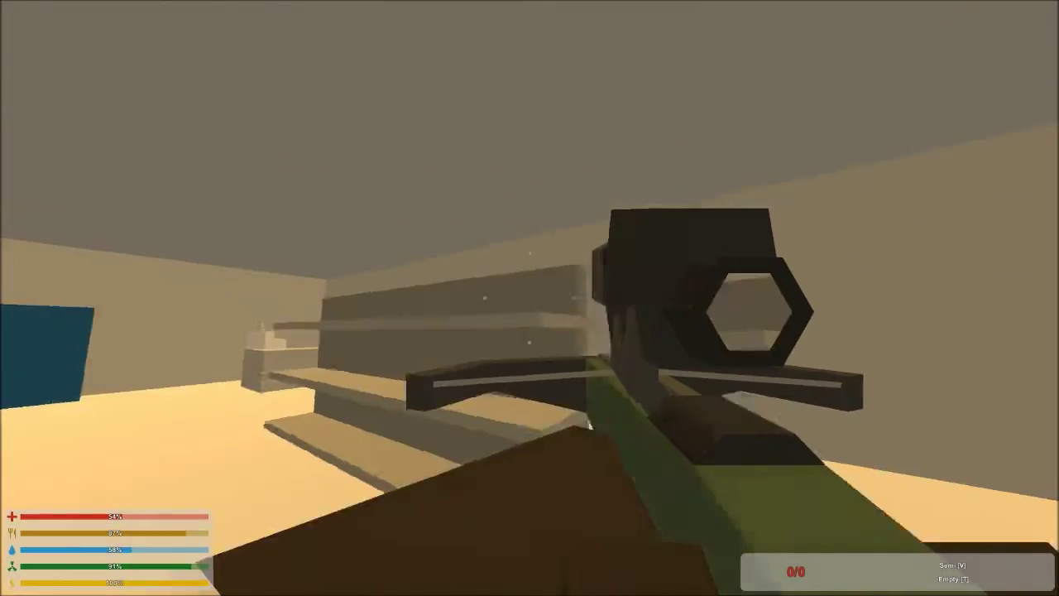
Pick up the blue Mechanic Bottom outside and open the inventory
key("w")
key("w")
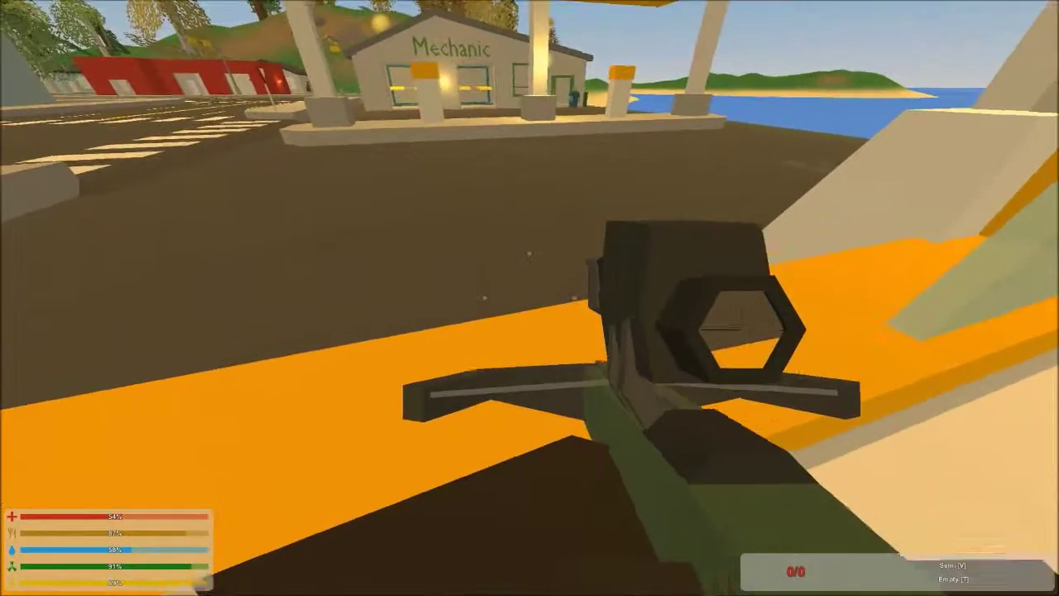
key("w")
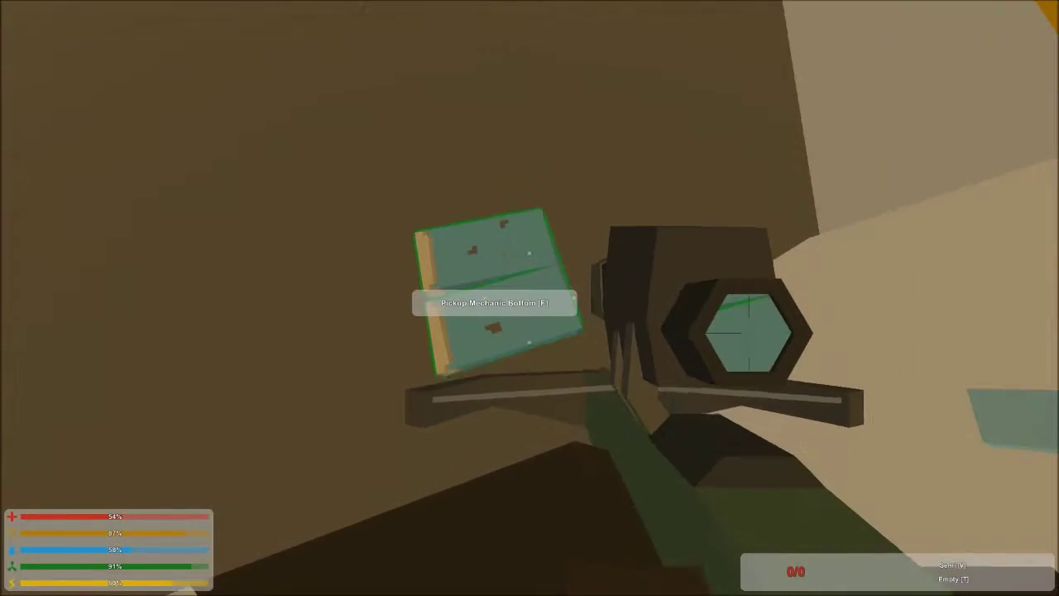
key("f")
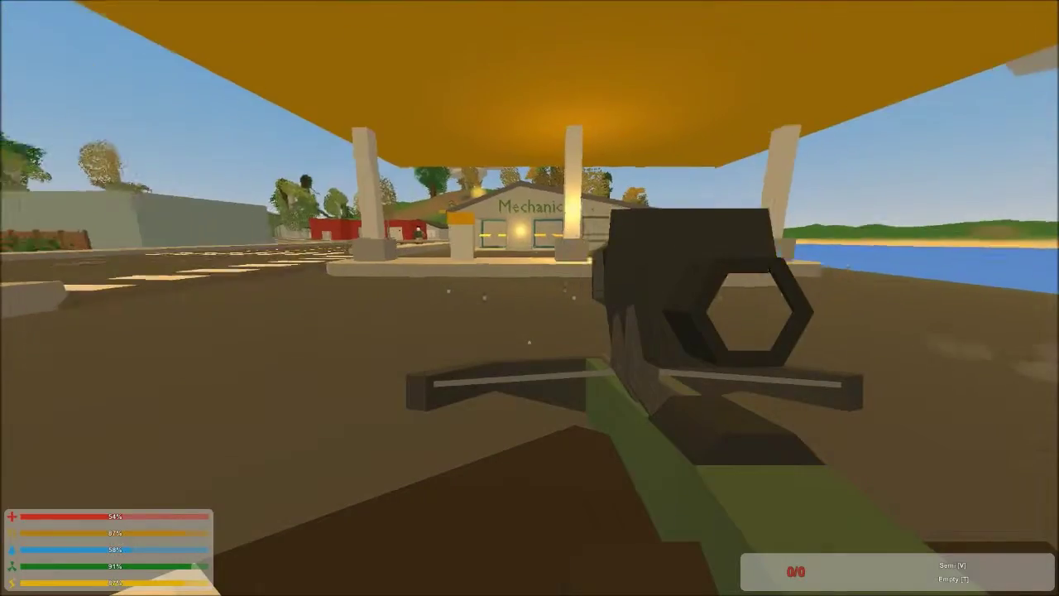
key("u")
key("u")
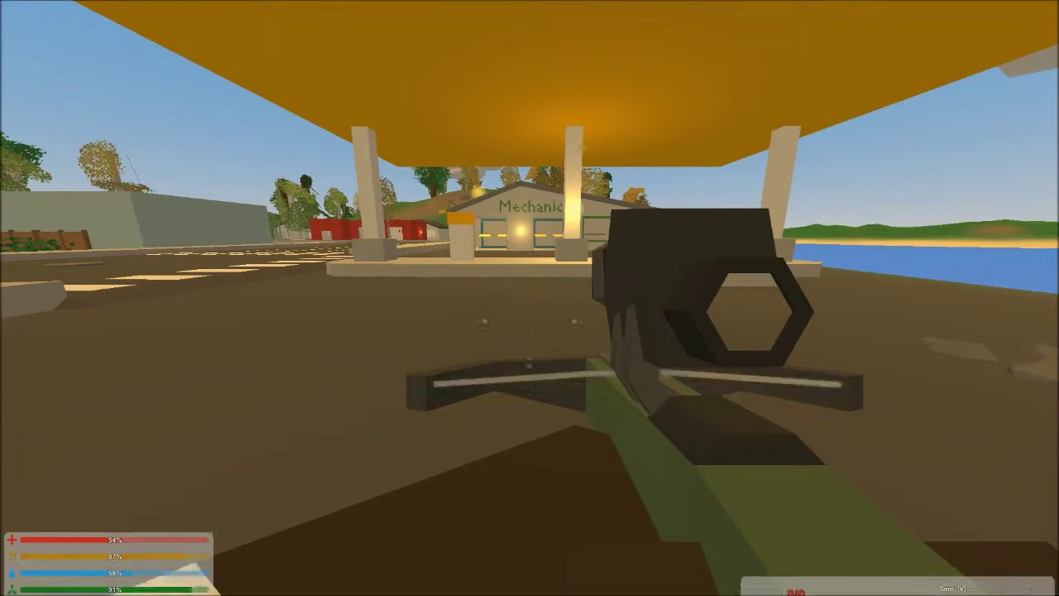
key("g")
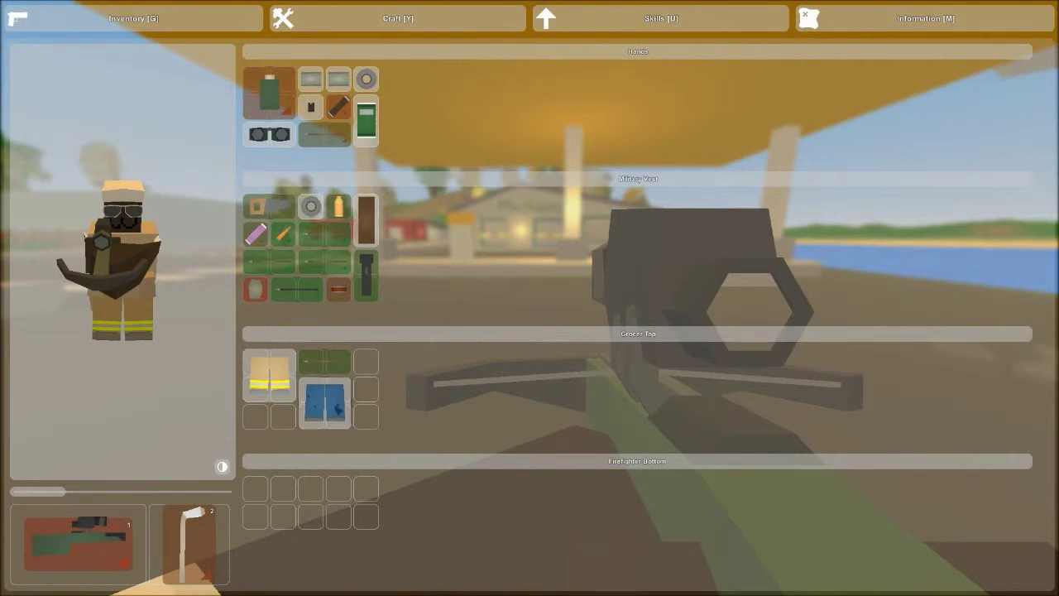
Salvage the spare pants into cloth using the clothing crafting recipes
left_click(454, 18)
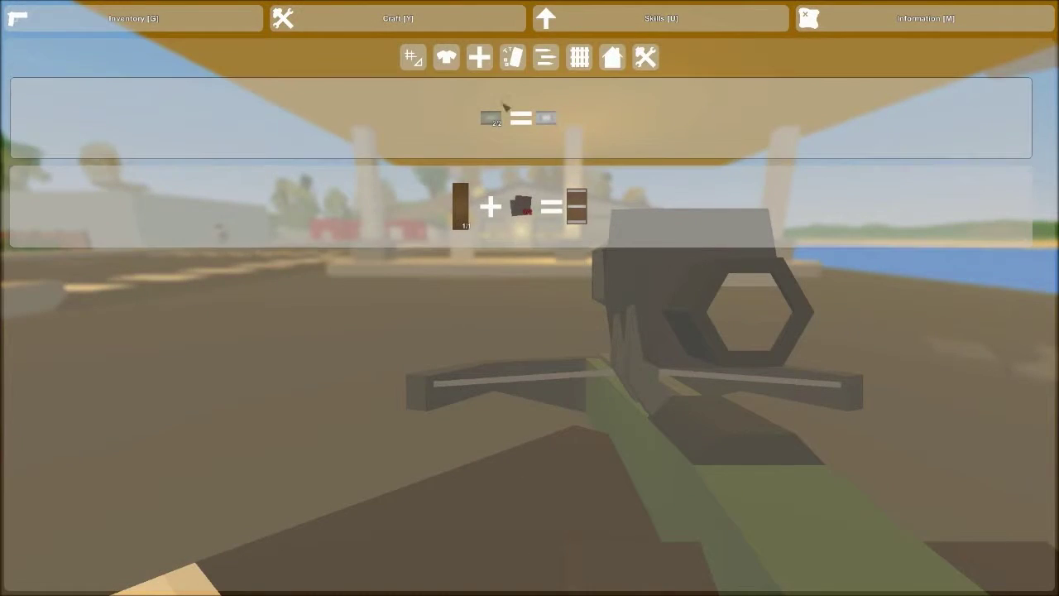
left_click(448, 57)
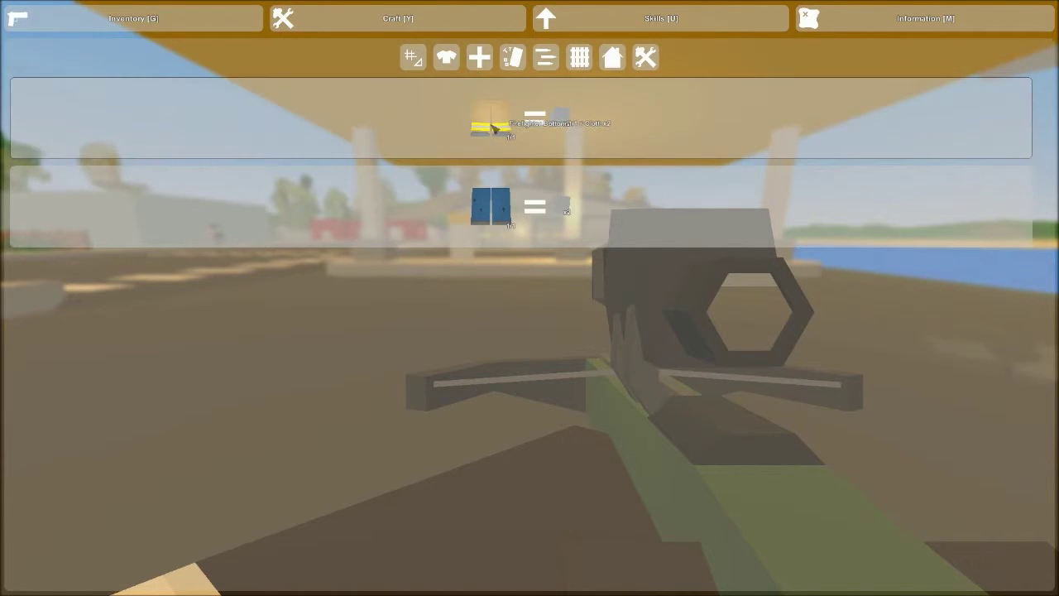
left_click(494, 128)
Craft several batches of rags and two bandages from the cloth, then close crafting
left_click(479, 57)
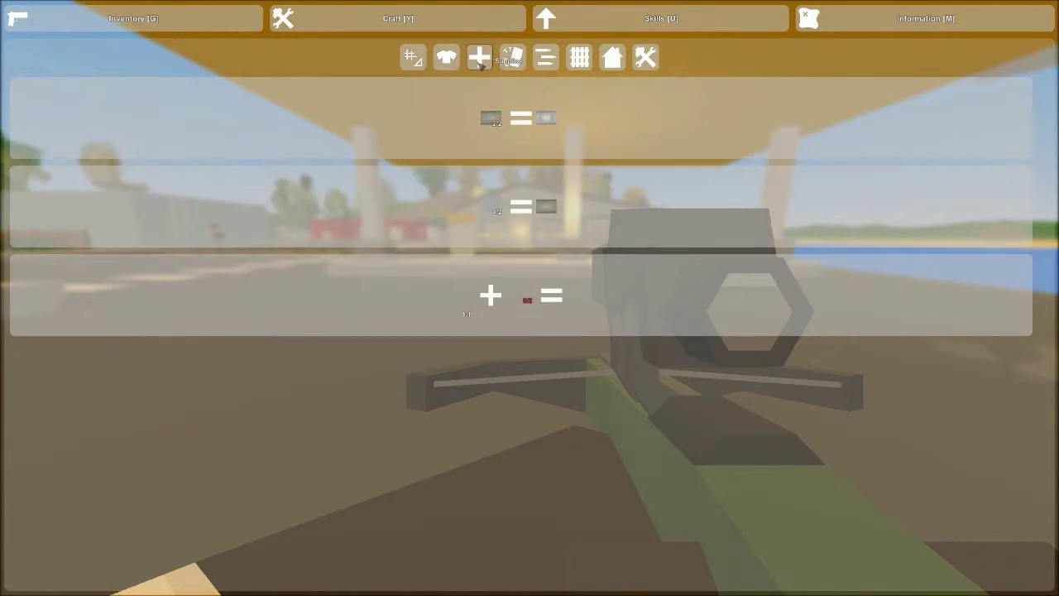
left_click(499, 201)
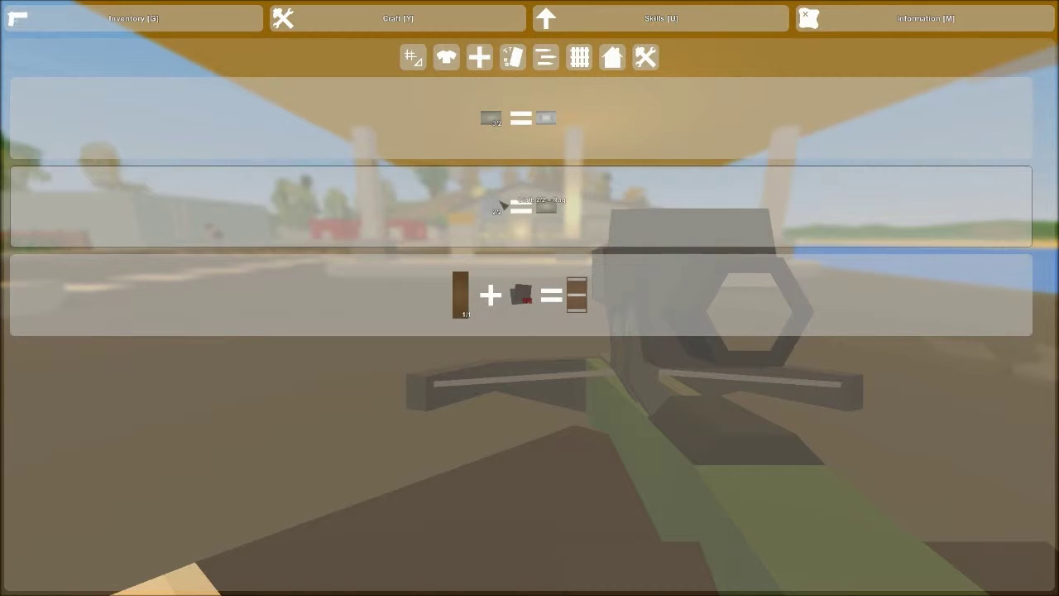
left_click(502, 204)
left_click(510, 129)
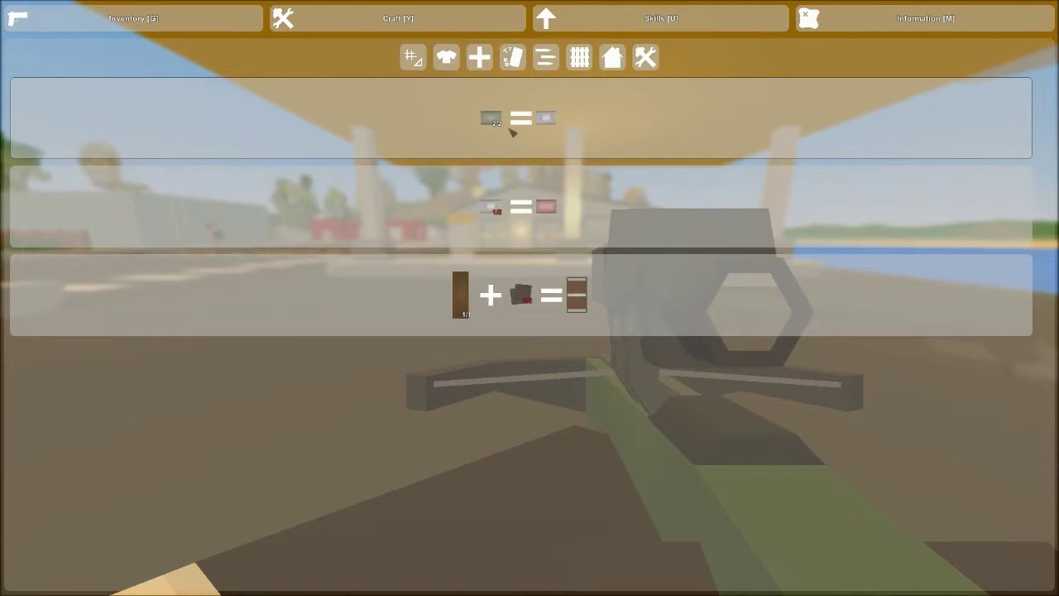
left_click(523, 181)
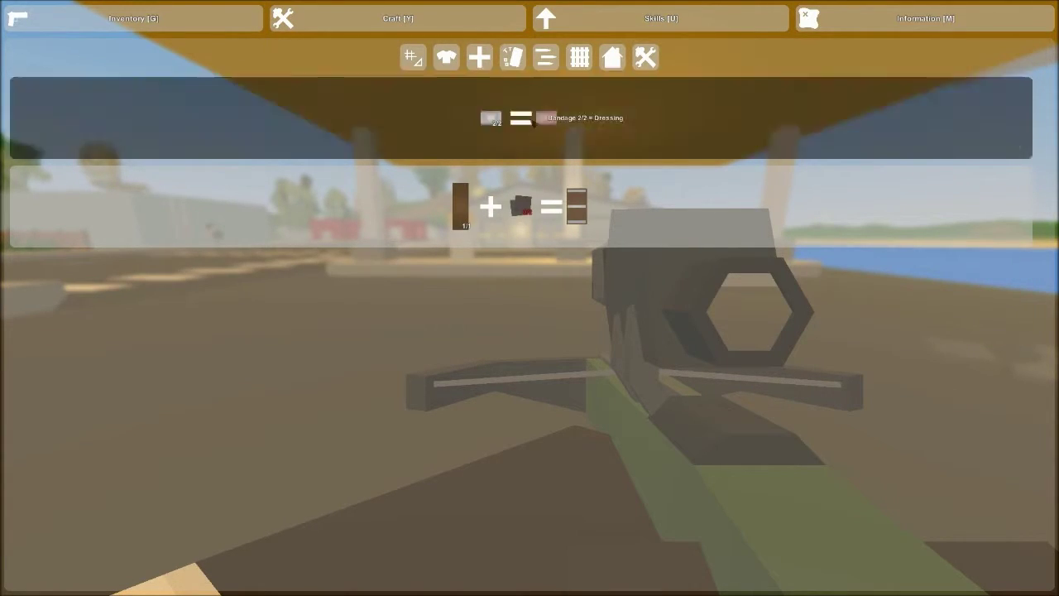
left_click(523, 135)
key("y")
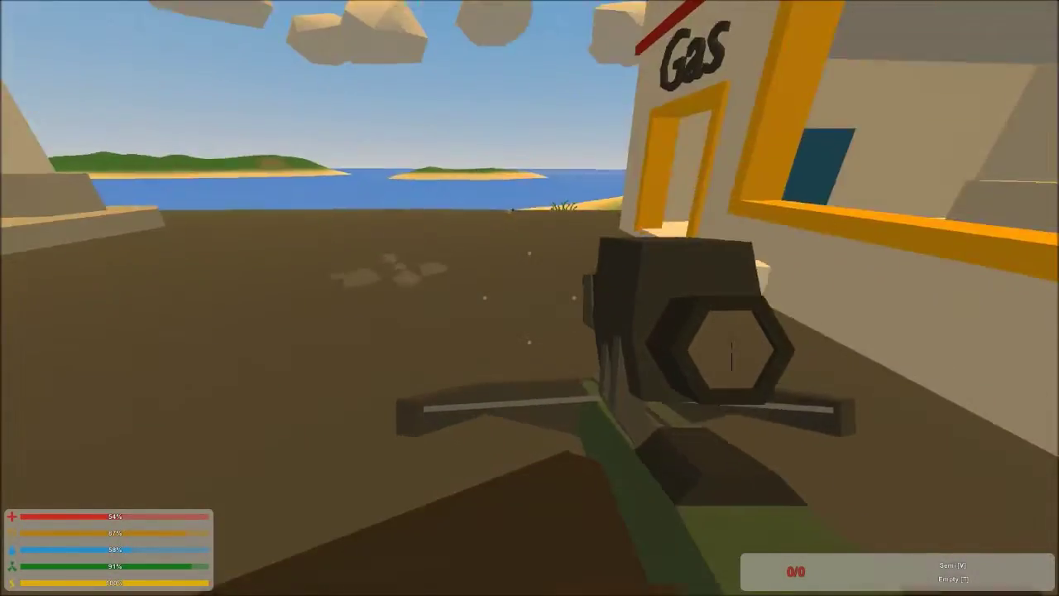
Walk from the gas station under the canopy, past the pumps, toward the Mechanic shop
key("w")
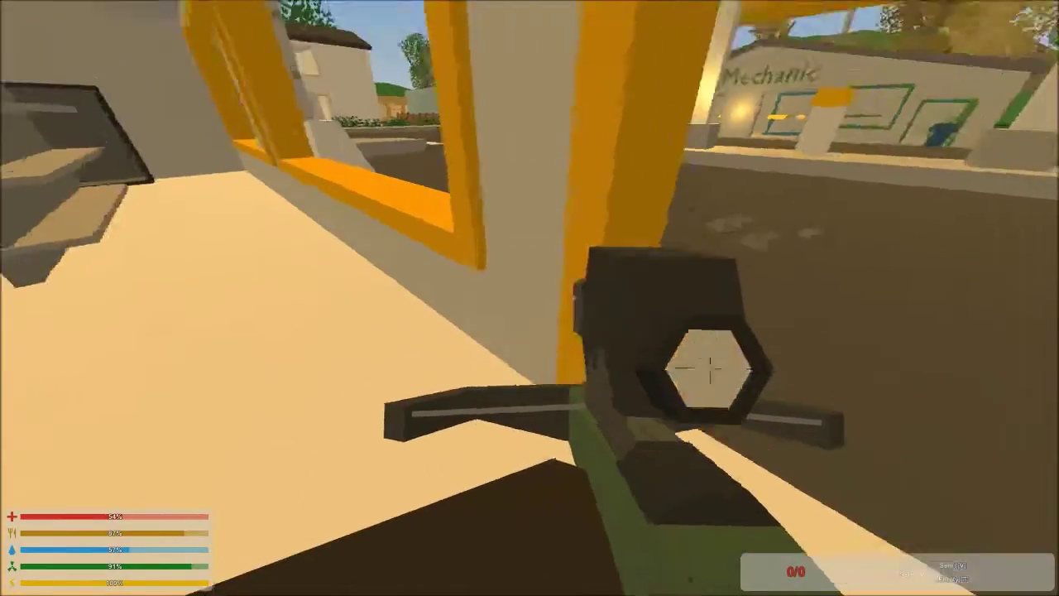
key("w")
key("w")
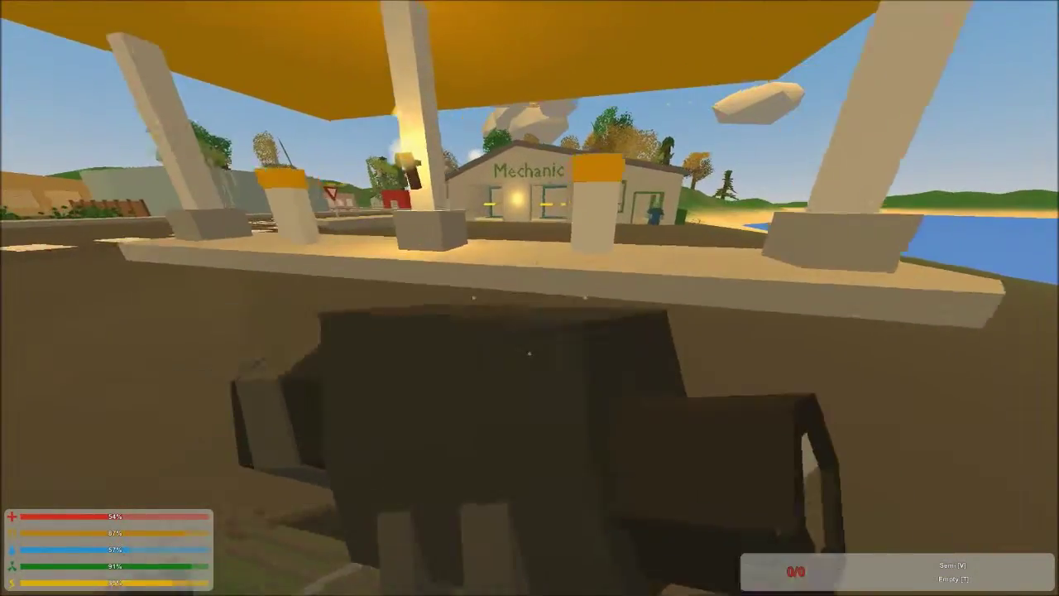
key("w")
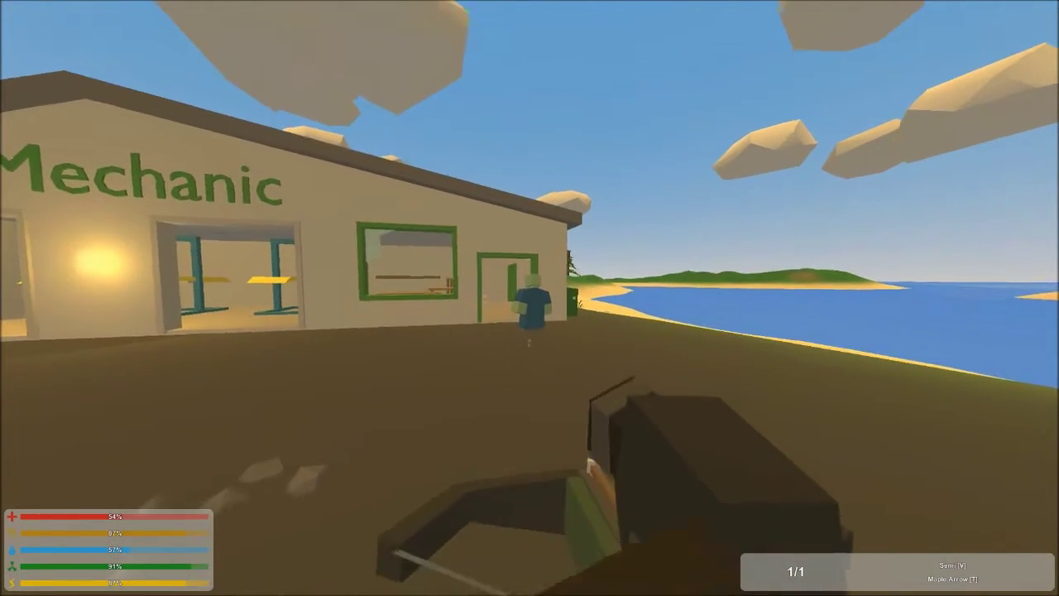
Kill the zombie with a scoped crossbow shot, reload a maple arrow, and approach the body
right_click(529, 298)
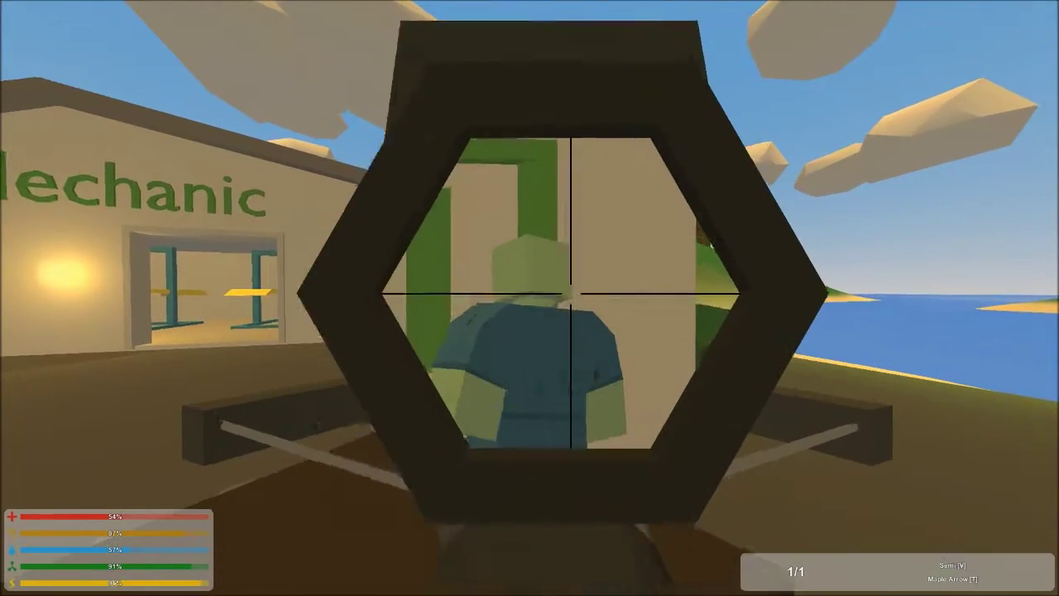
left_click(529, 298)
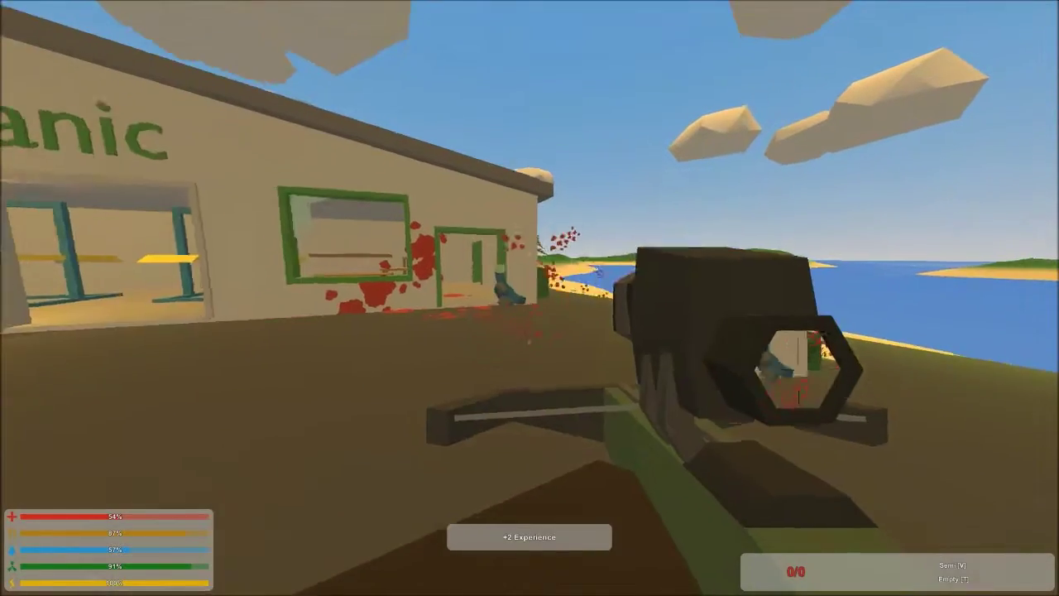
key("r")
key("w")
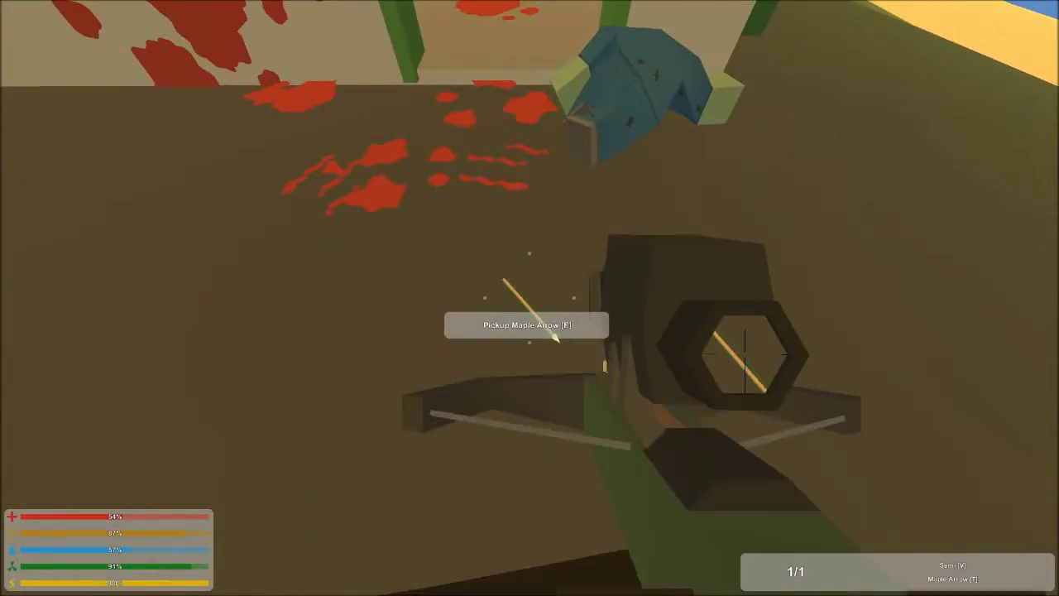
Search the Mechanic shop's side and back rooms, passing the Mechanic Top item
key("w")
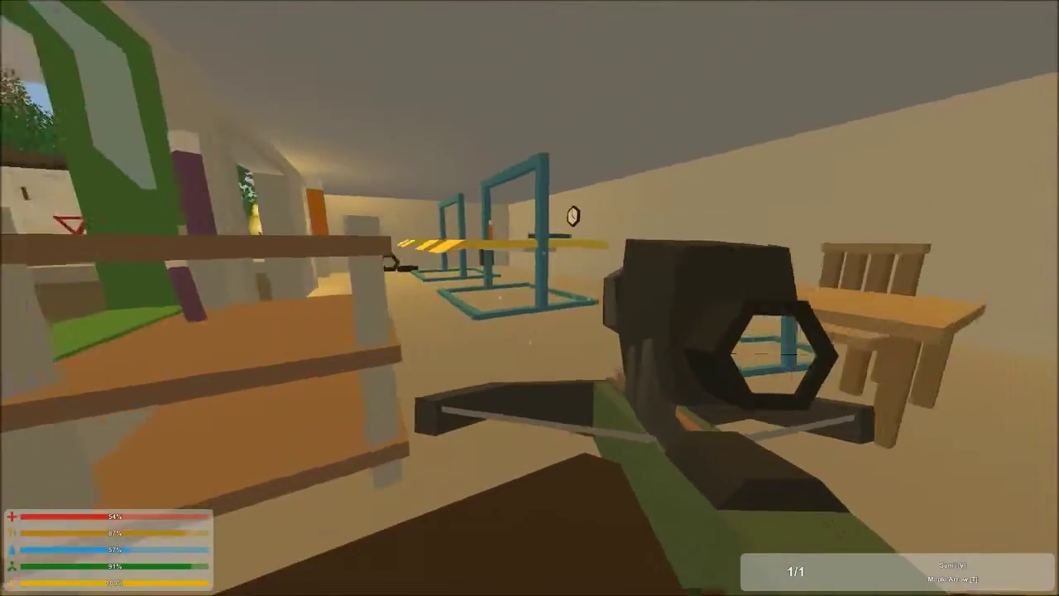
key("w")
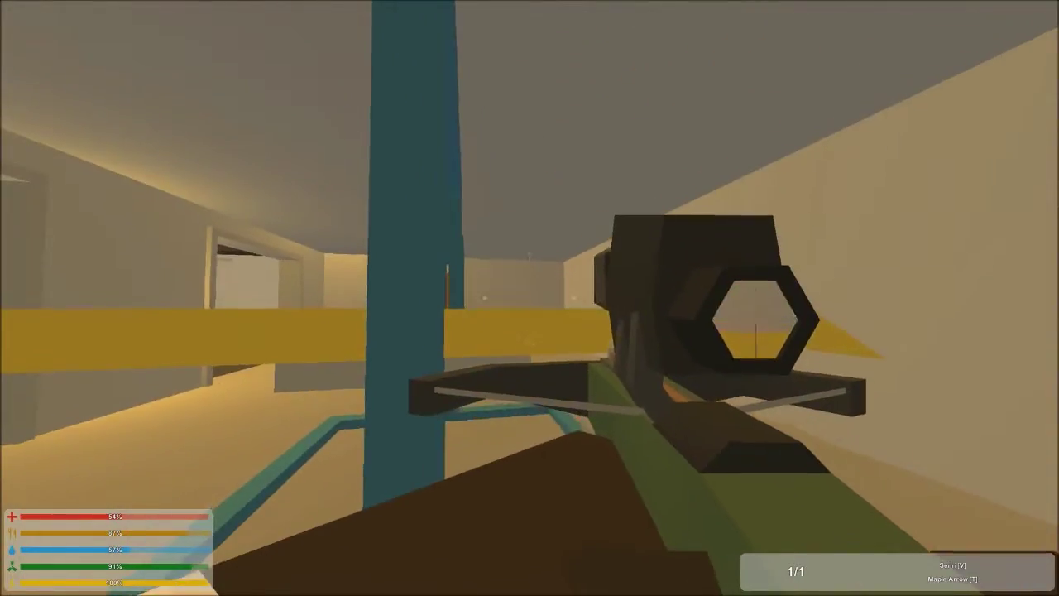
key("w")
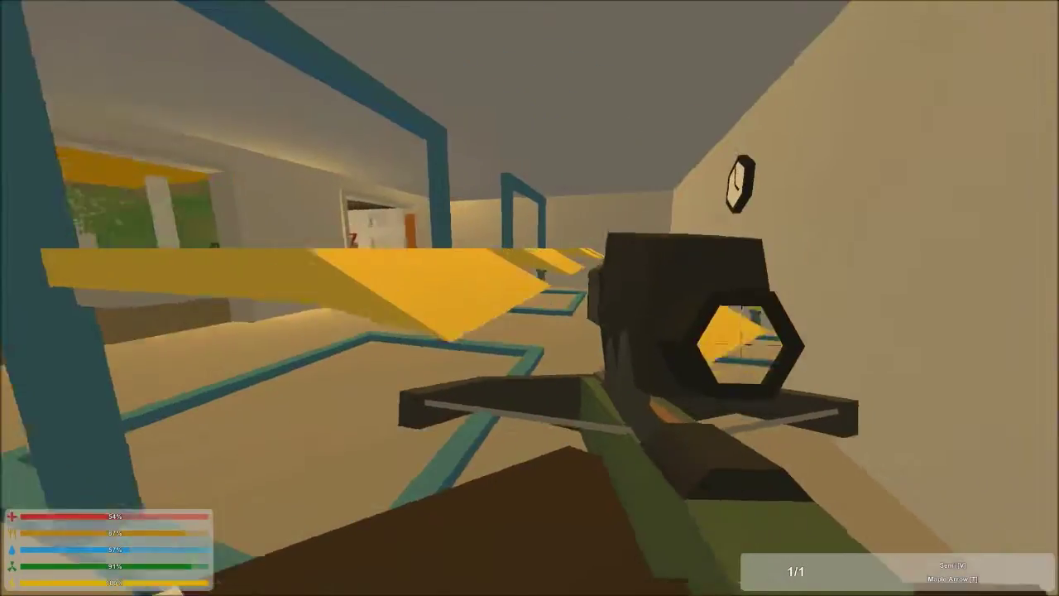
key("w")
key("w")
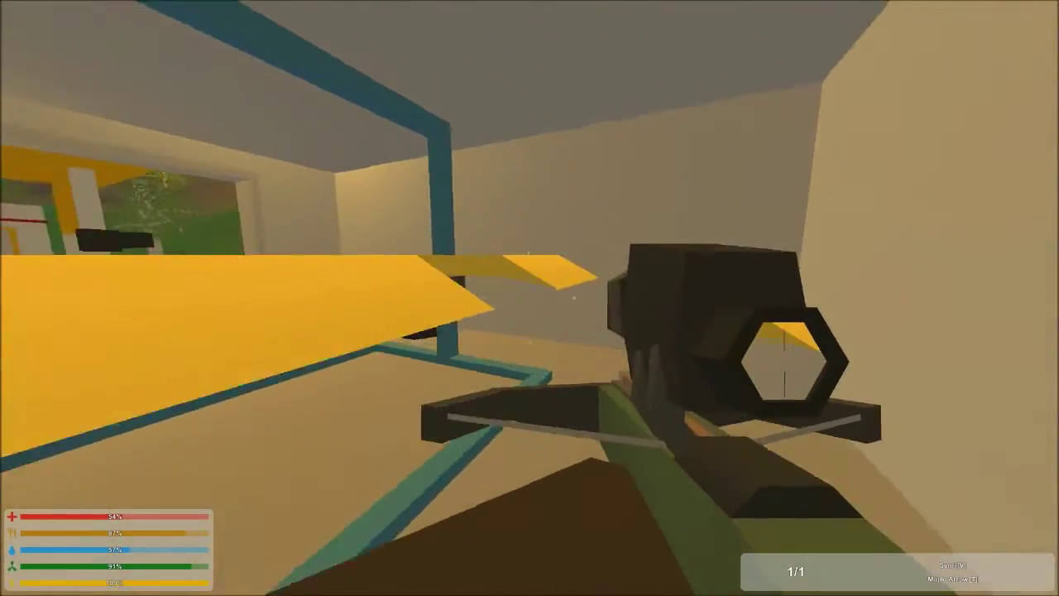
key("w")
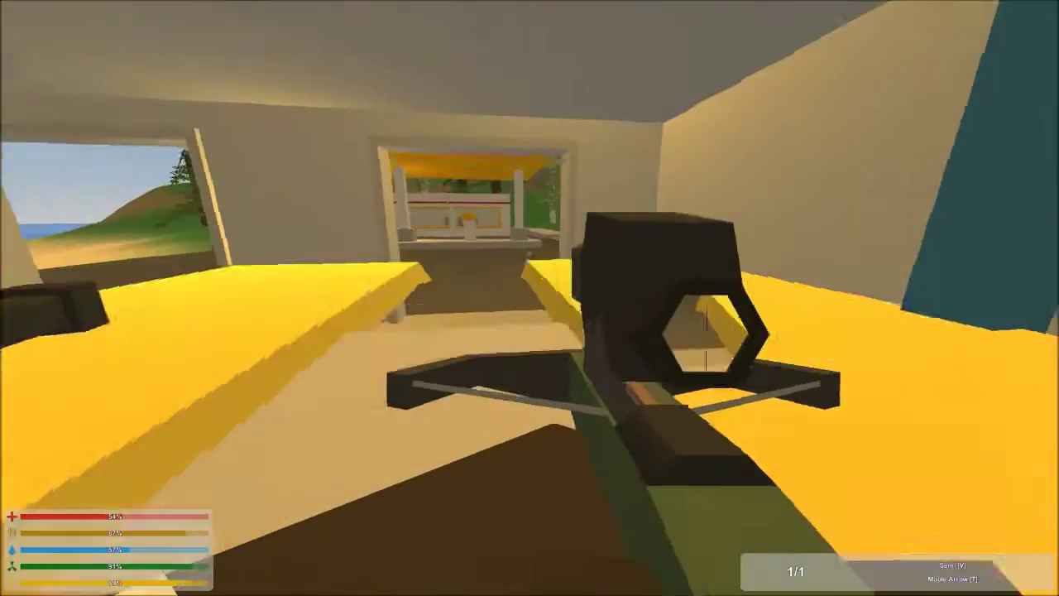
Exit the shop onto the street and aim the crossbow toward the Pharmacy zombie
key("w")
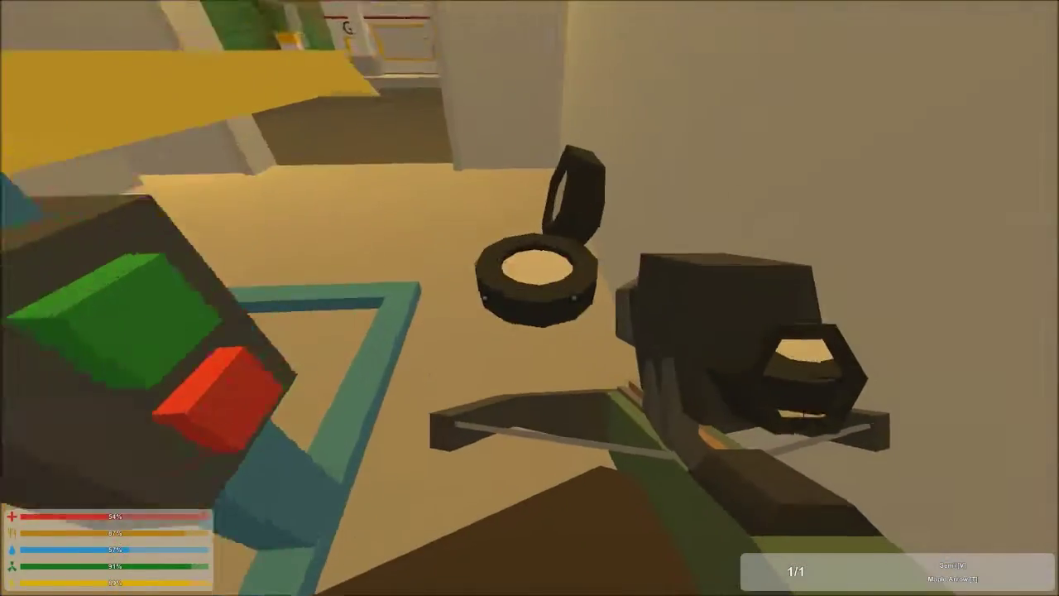
key("w")
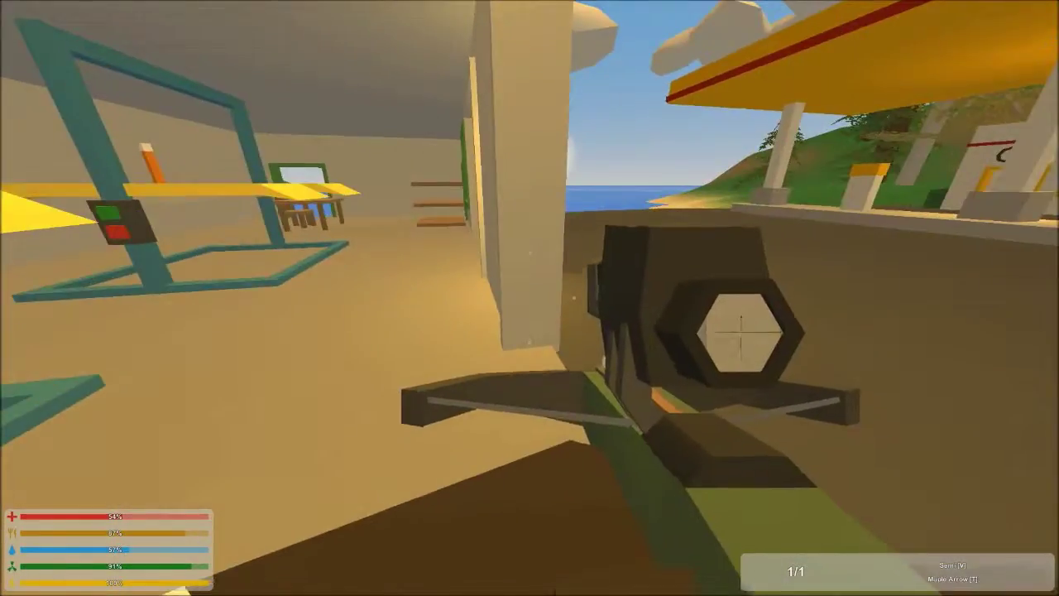
key("w")
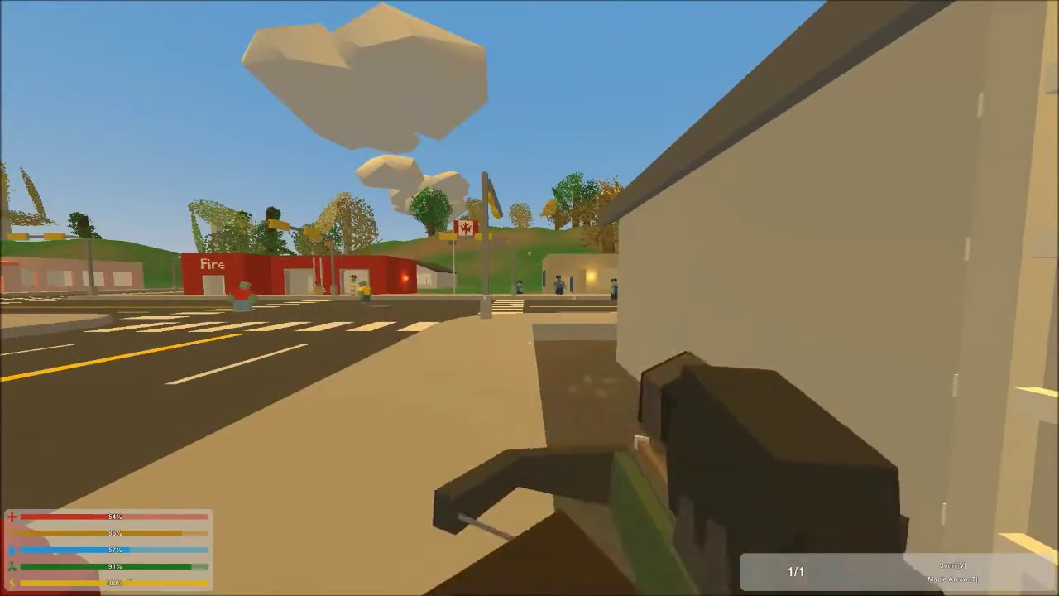
right_click(529, 298)
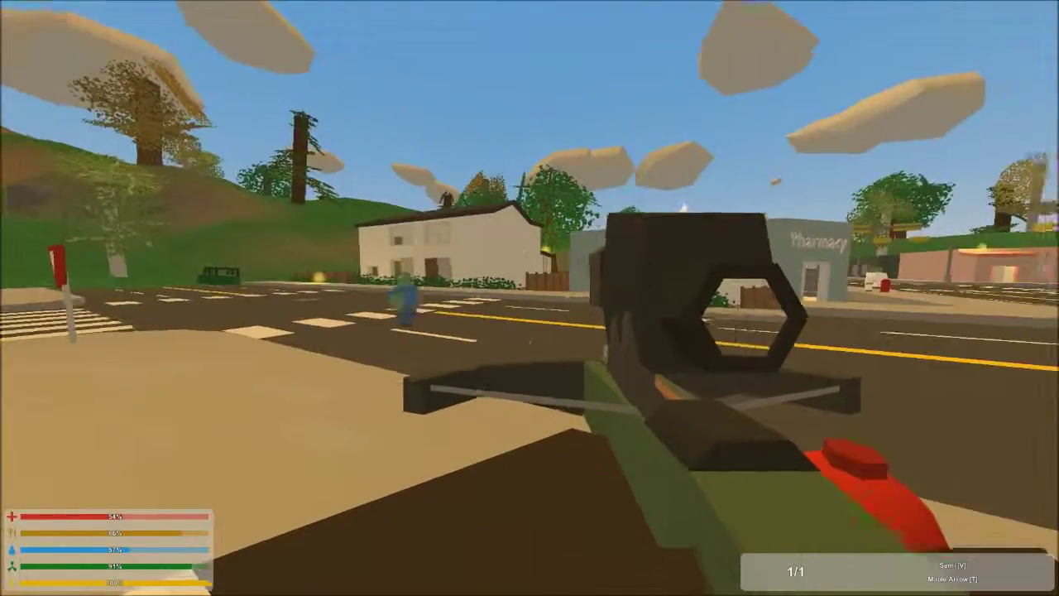